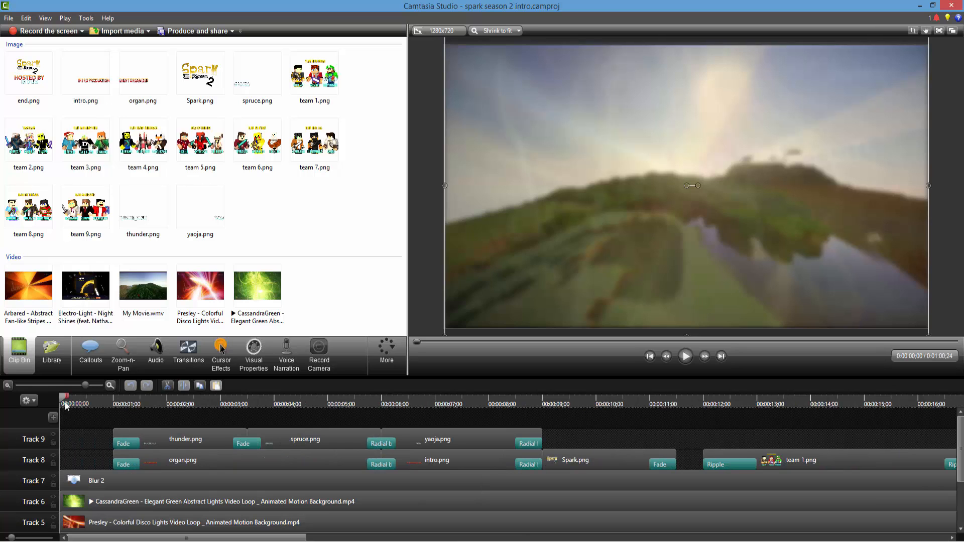
Scrub the timeline from the start to about 3 seconds to preview the EVENT ORGANIZER title.
{"action": "left_click_drag", "start_coordinate": [93, 399], "coordinate": [215, 411]}
{"action": "left_click", "coordinate": [223, 409]}
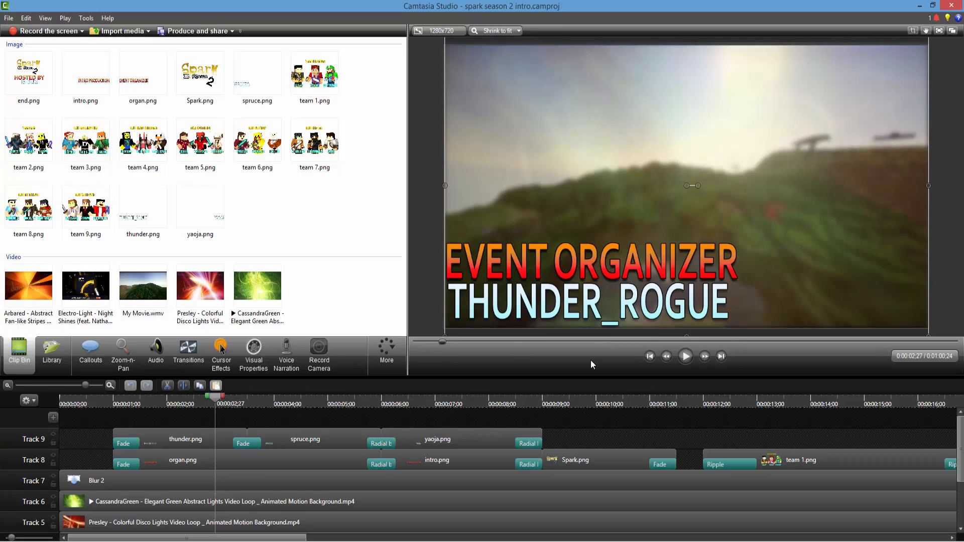
{"action": "left_click_drag", "start_coordinate": [212, 402], "coordinate": [233, 407]}
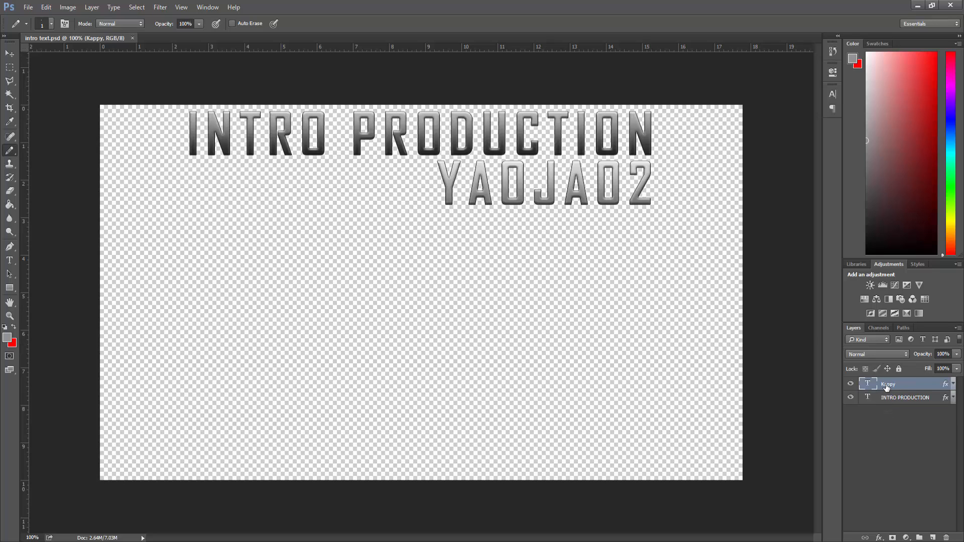
Switch to Photoshop and try the orange-red, then the light-blue gradient preset style on the Kappy text layer.
{"action": "double_click", "coordinate": [927, 391]}
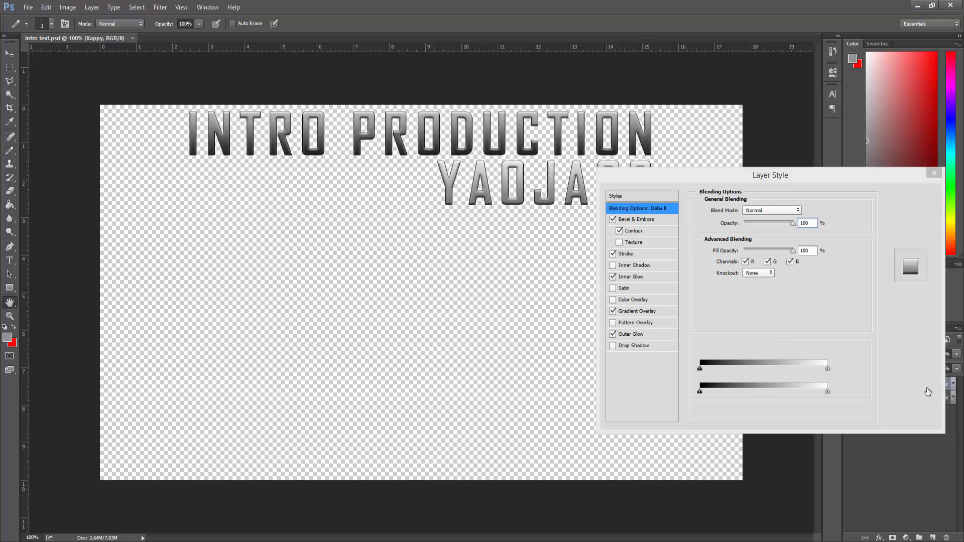
{"action": "left_click", "coordinate": [621, 197]}
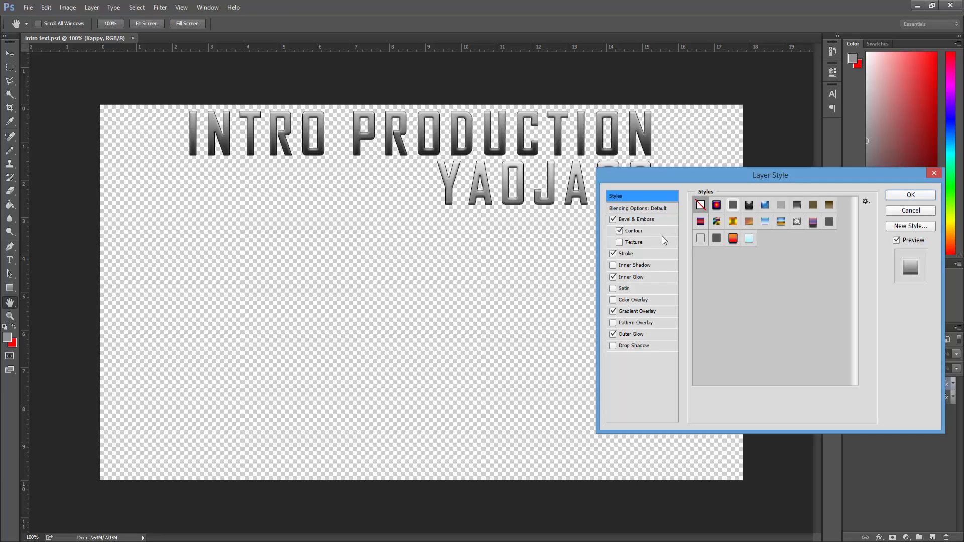
{"action": "left_click", "coordinate": [733, 239]}
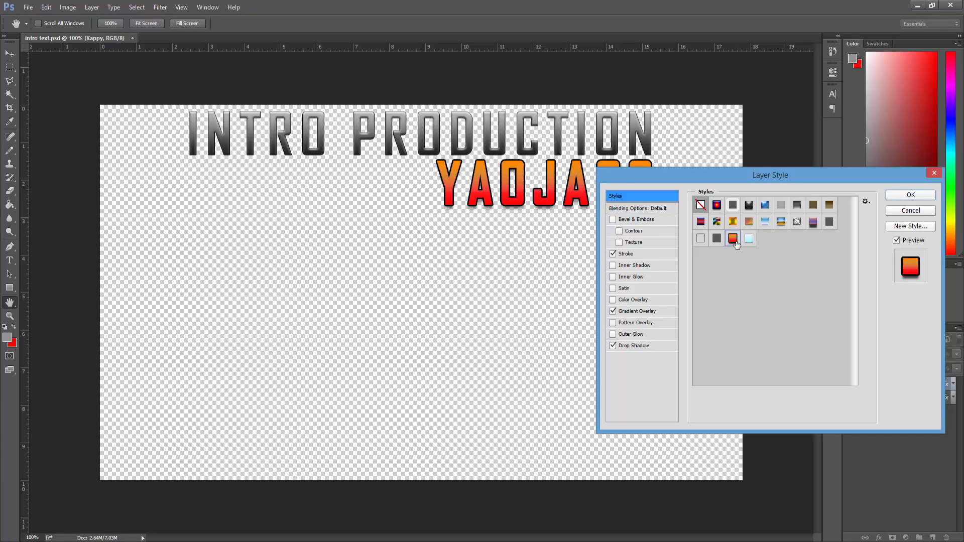
{"action": "left_click", "coordinate": [748, 240]}
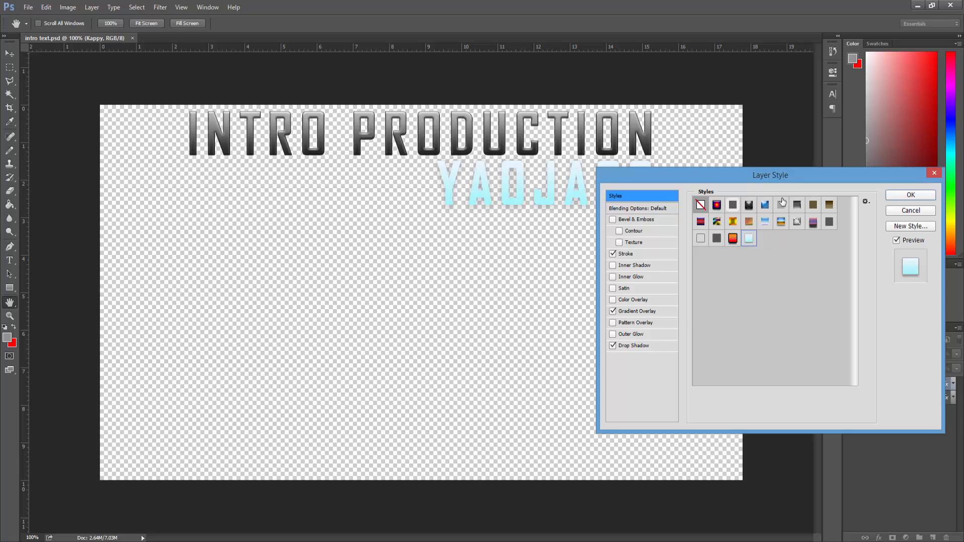
{"action": "left_click_drag", "start_coordinate": [748, 178], "coordinate": [498, 176]}
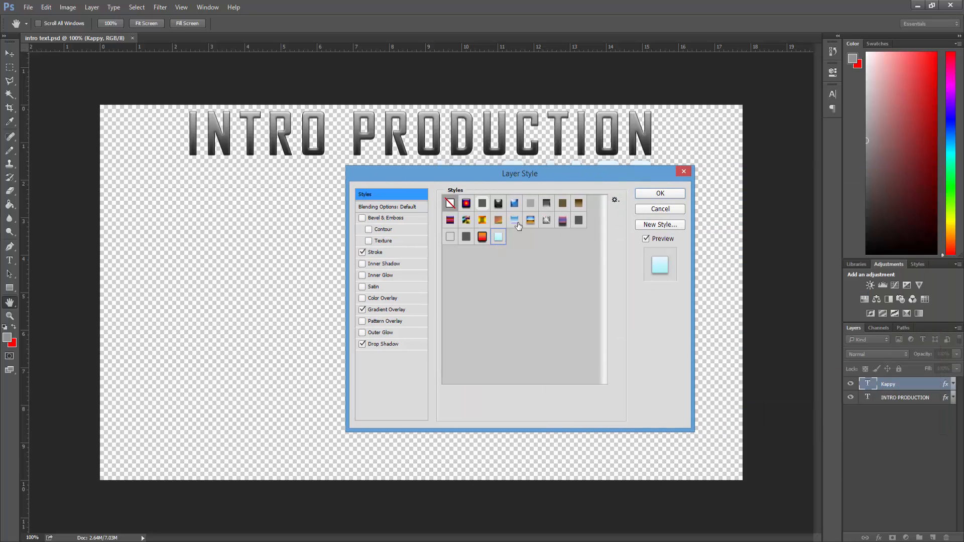
Set the Kappy layer's stroke to 100% opacity and a size of 2 px.
{"action": "left_click", "coordinate": [399, 254]}
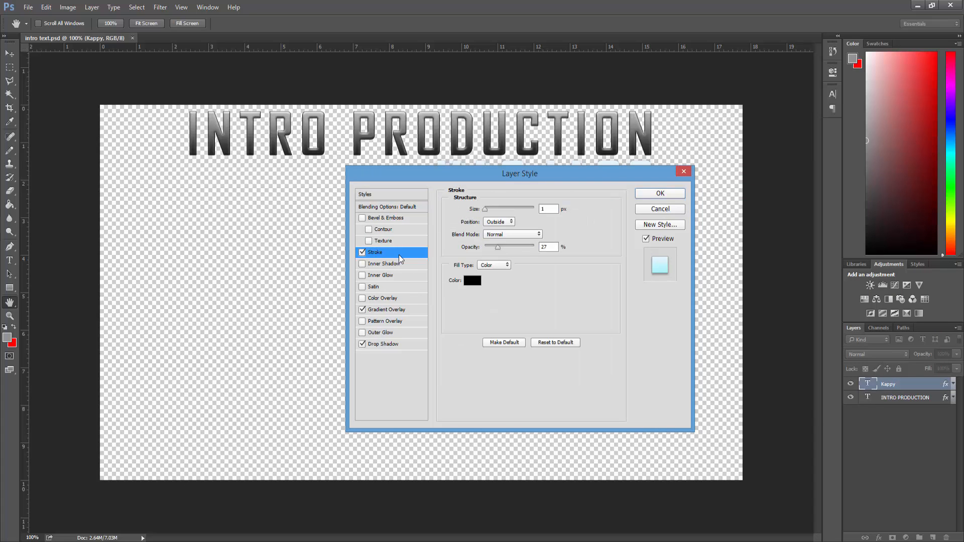
{"action": "left_click_drag", "start_coordinate": [499, 247], "coordinate": [533, 247]}
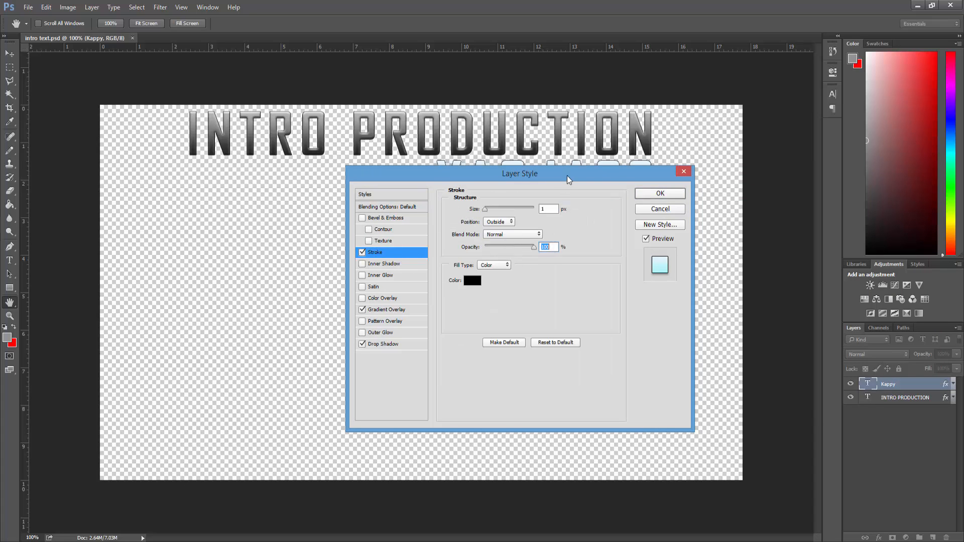
{"action": "left_click_drag", "start_coordinate": [567, 176], "coordinate": [625, 230]}
{"action": "left_click", "coordinate": [607, 261]}
{"action": "key", "text": "BackSpace"}
{"action": "type", "text": "2"}
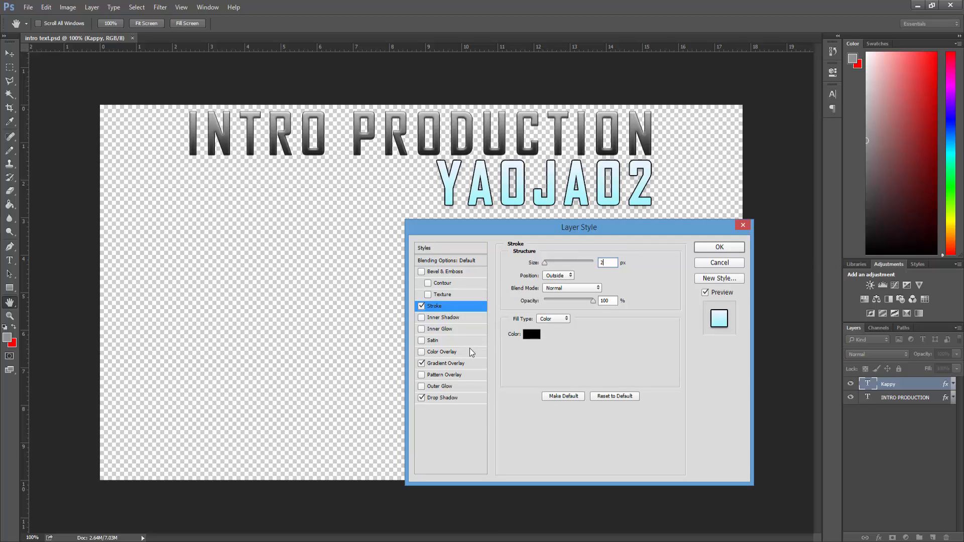
Examine the colour stops of the Kappy layer's gradient overlay, then leave the layer style without applying it.
{"action": "left_click", "coordinate": [463, 364]}
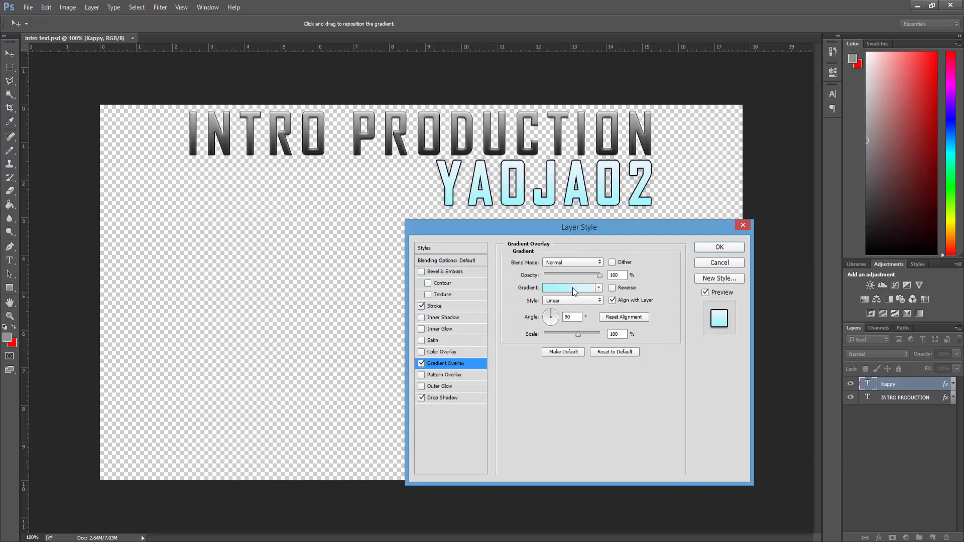
{"action": "left_click", "coordinate": [573, 290]}
{"action": "left_click", "coordinate": [663, 382]}
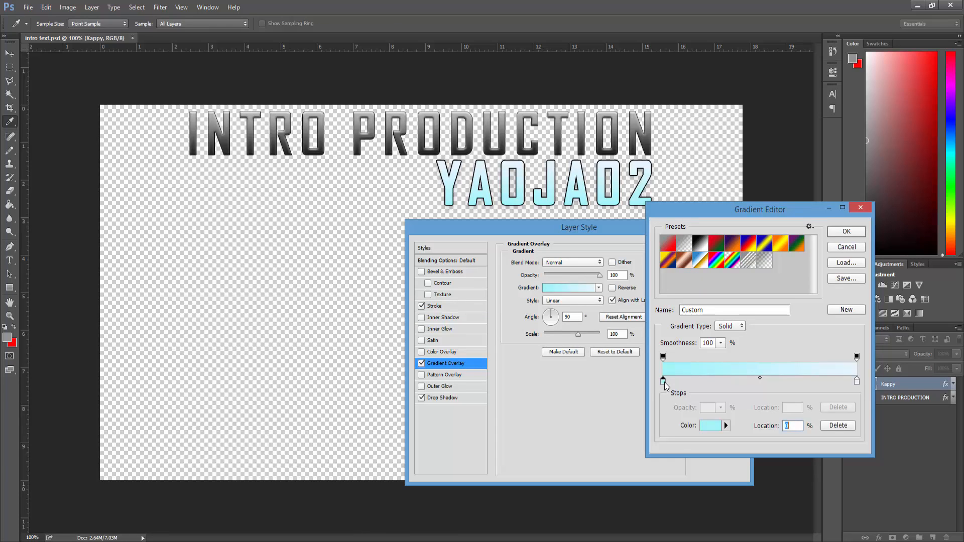
{"action": "left_click", "coordinate": [858, 382]}
{"action": "left_click", "coordinate": [709, 425]}
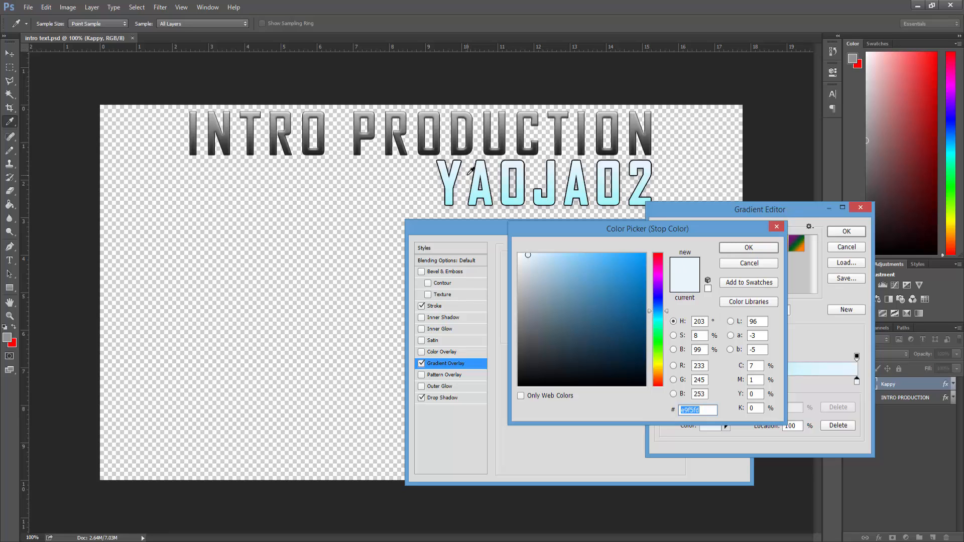
{"action": "left_click", "coordinate": [749, 248]}
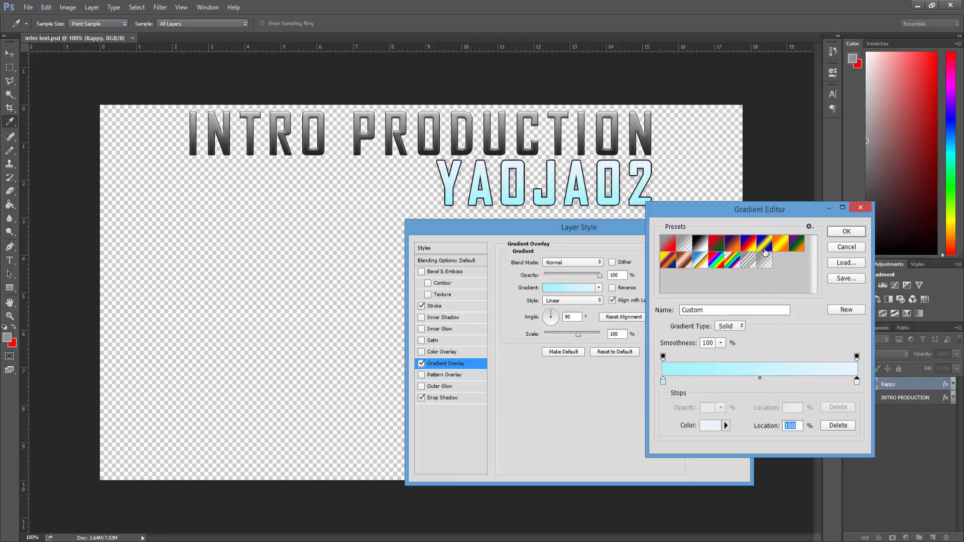
{"action": "left_click", "coordinate": [846, 231]}
{"action": "left_click", "coordinate": [438, 248]}
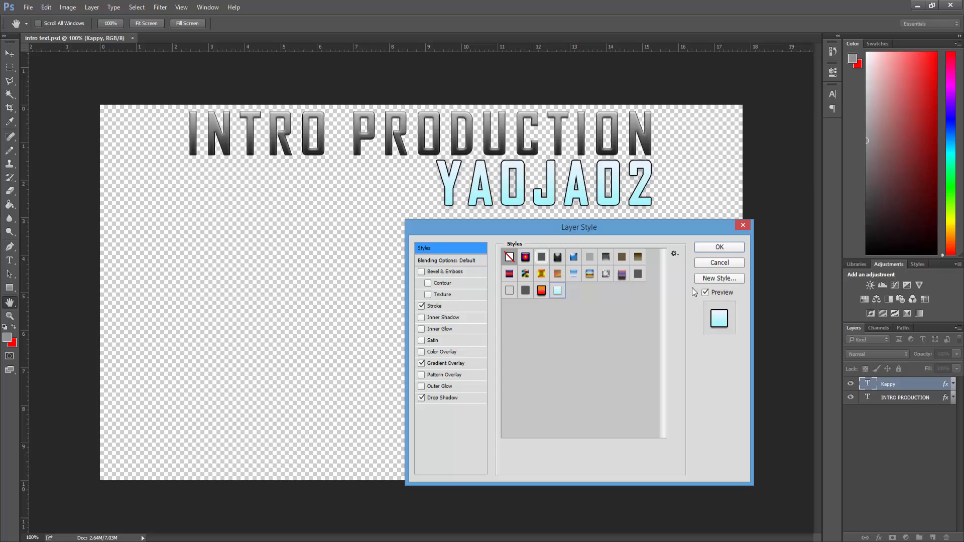
{"action": "left_click", "coordinate": [743, 225]}
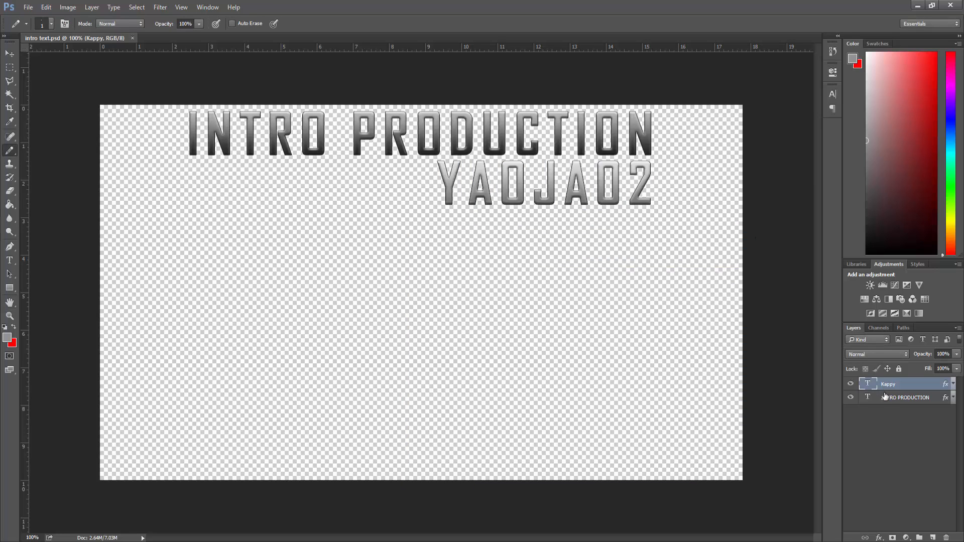
Try the orange-red gradient preset style on the INTRO PRODUCTION text layer with a 2 px stroke.
{"action": "double_click", "coordinate": [917, 401]}
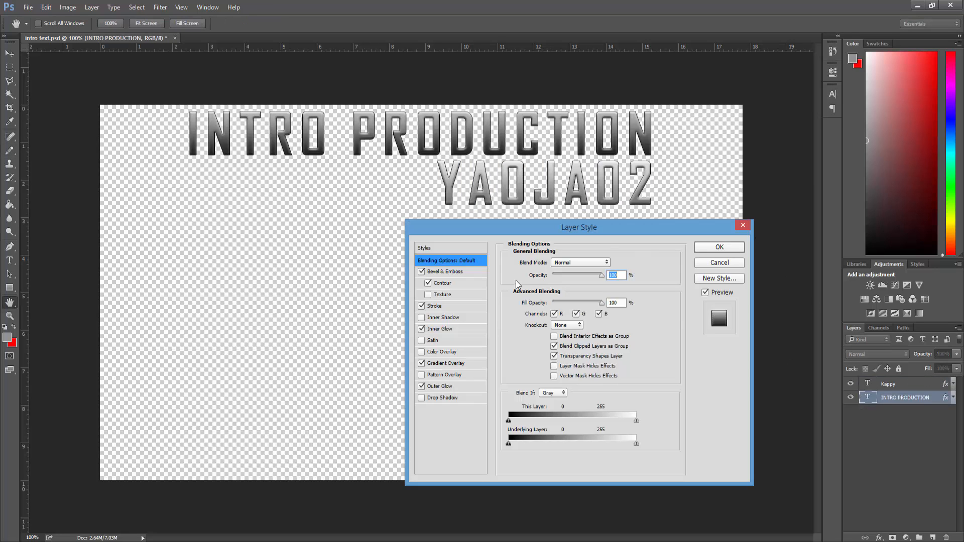
{"action": "left_click", "coordinate": [424, 248]}
{"action": "left_click", "coordinate": [541, 290]}
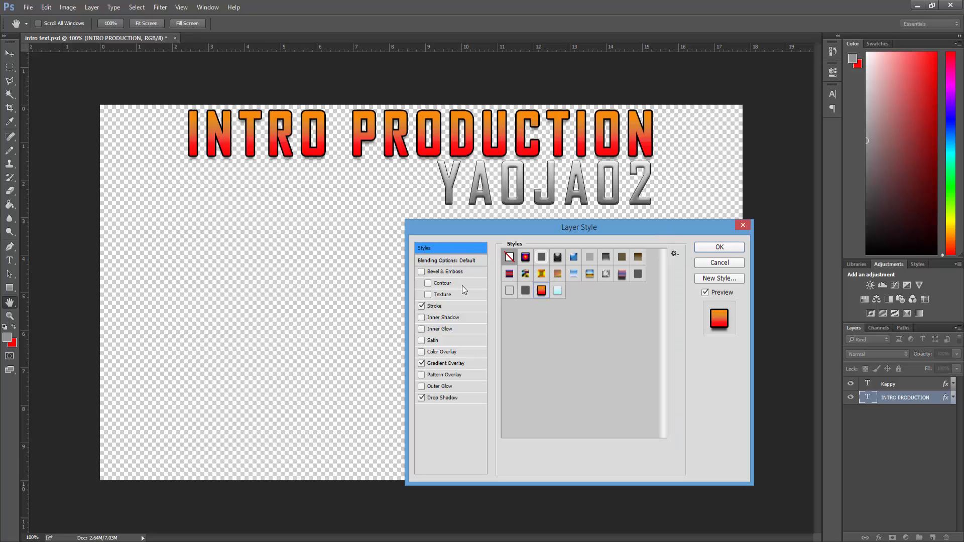
{"action": "left_click", "coordinate": [434, 306]}
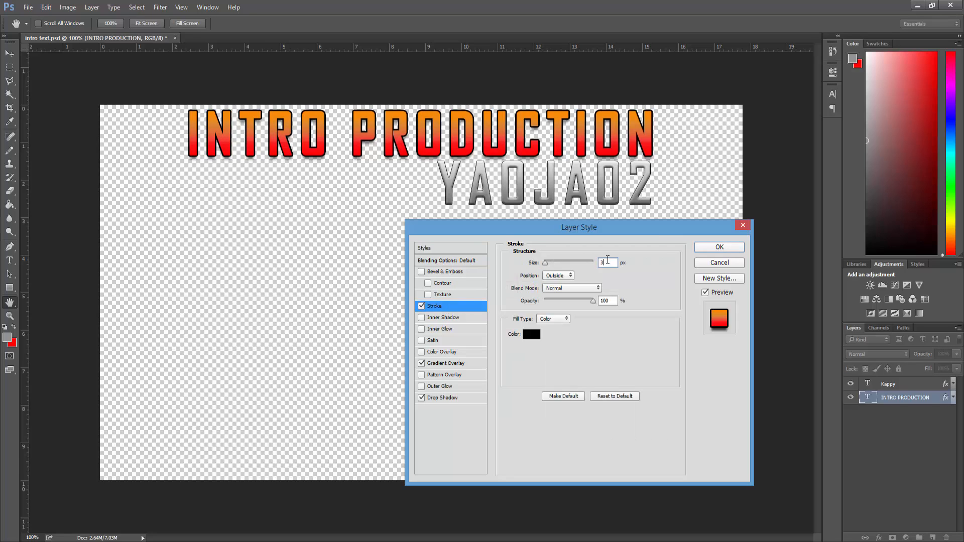
{"action": "type", "text": "2"}
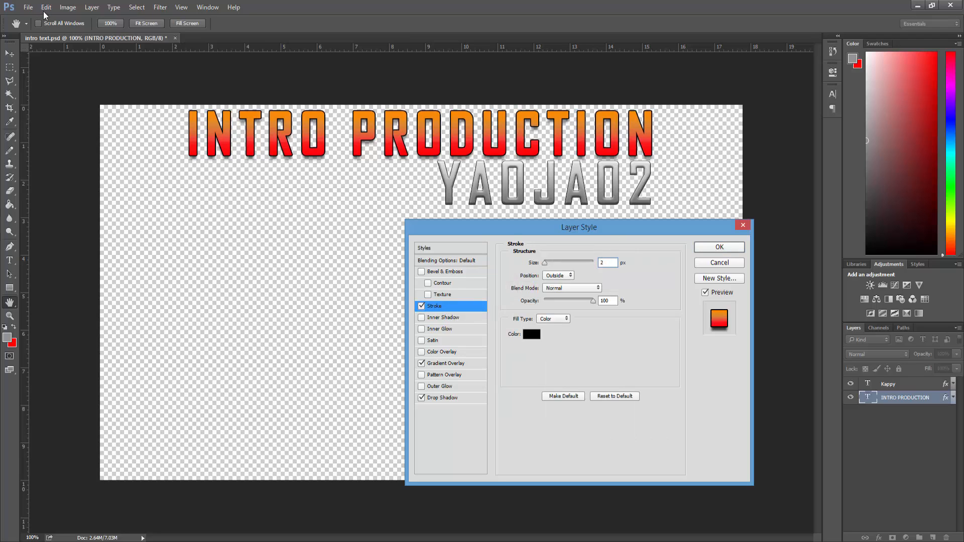
Examine the colours of the two red stops in the INTRO PRODUCTION layer's gradient overlay.
{"action": "left_click", "coordinate": [460, 365]}
{"action": "left_click", "coordinate": [612, 262]}
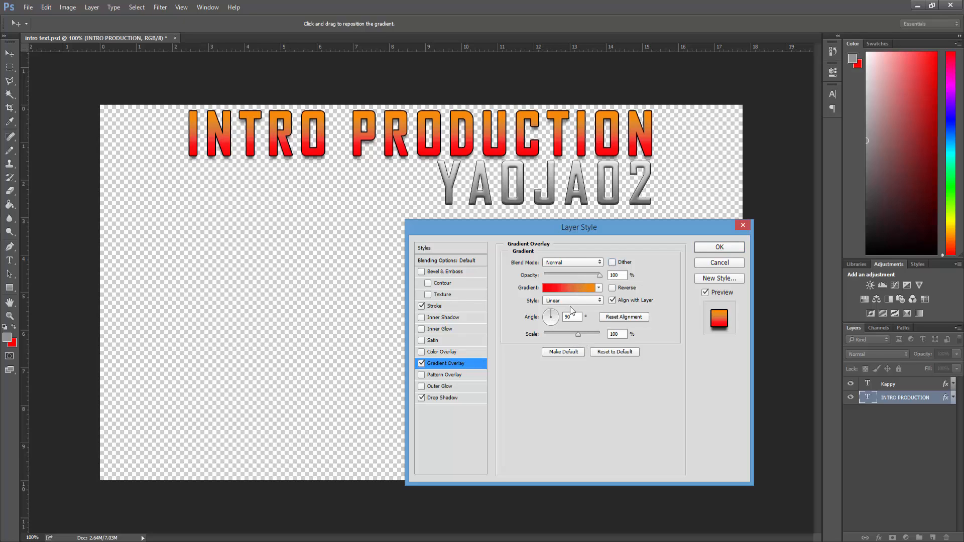
{"action": "left_click", "coordinate": [573, 291]}
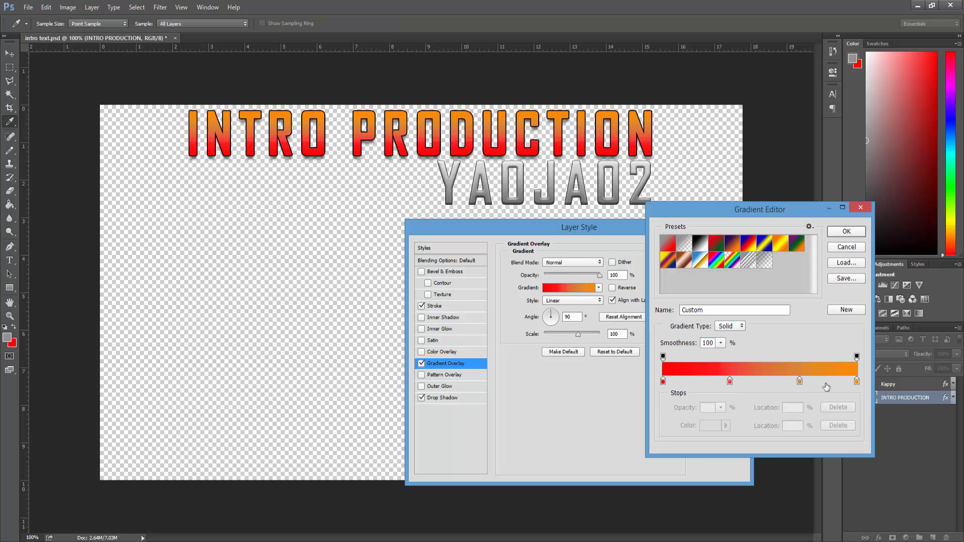
{"action": "left_click", "coordinate": [663, 382]}
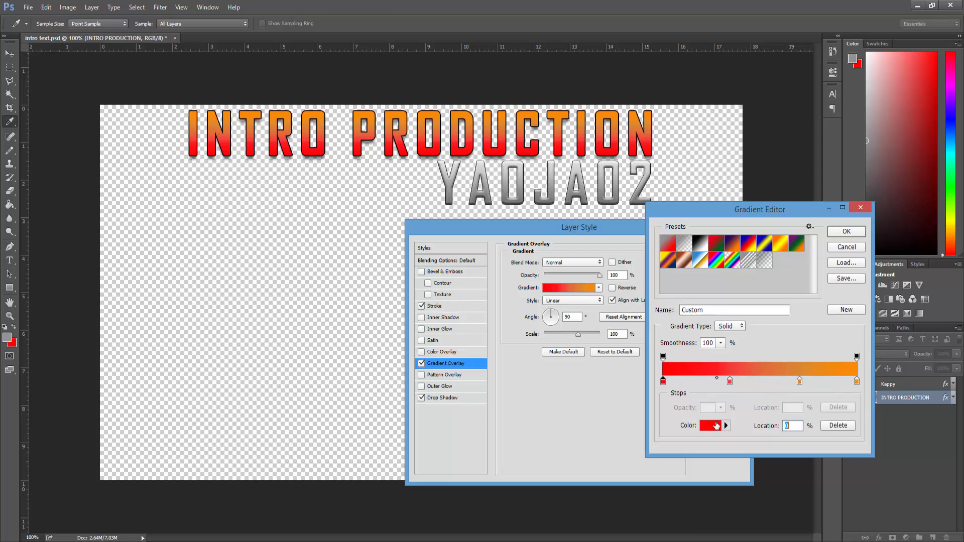
{"action": "left_click", "coordinate": [721, 426]}
{"action": "left_click", "coordinate": [760, 248]}
{"action": "left_click", "coordinate": [729, 382]}
{"action": "left_click", "coordinate": [713, 426]}
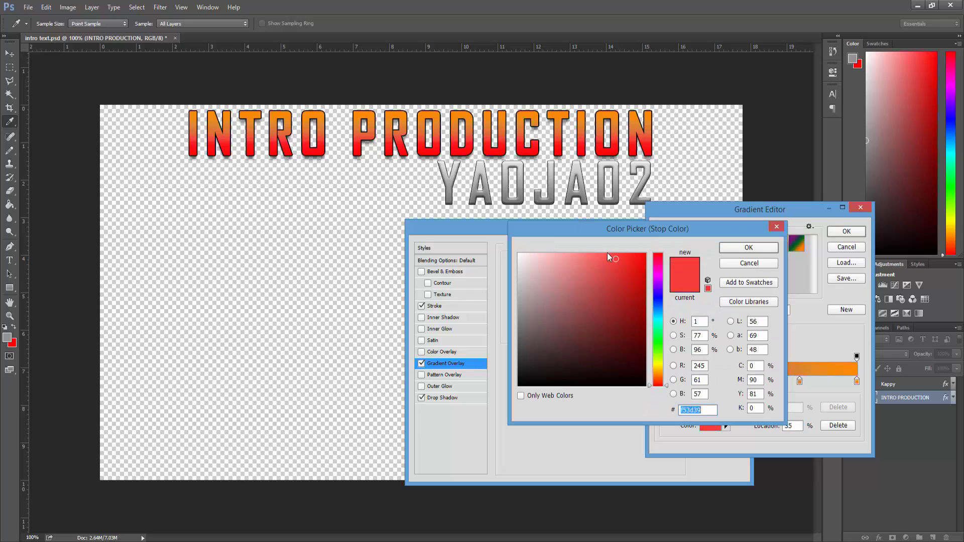
{"action": "left_click", "coordinate": [748, 248]}
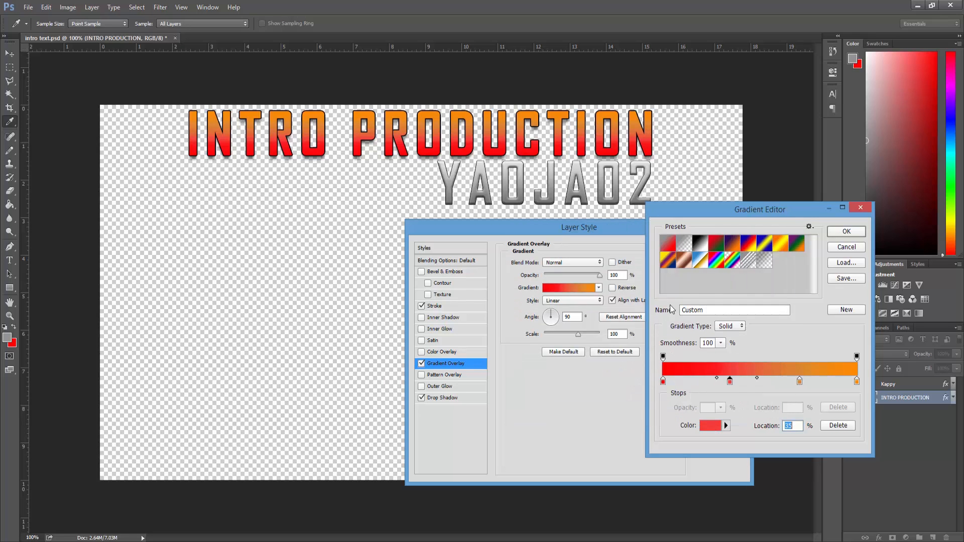
Examine the colours of the two orange stops in the same gradient overlay.
{"action": "left_click", "coordinate": [799, 382]}
{"action": "left_click", "coordinate": [709, 426]}
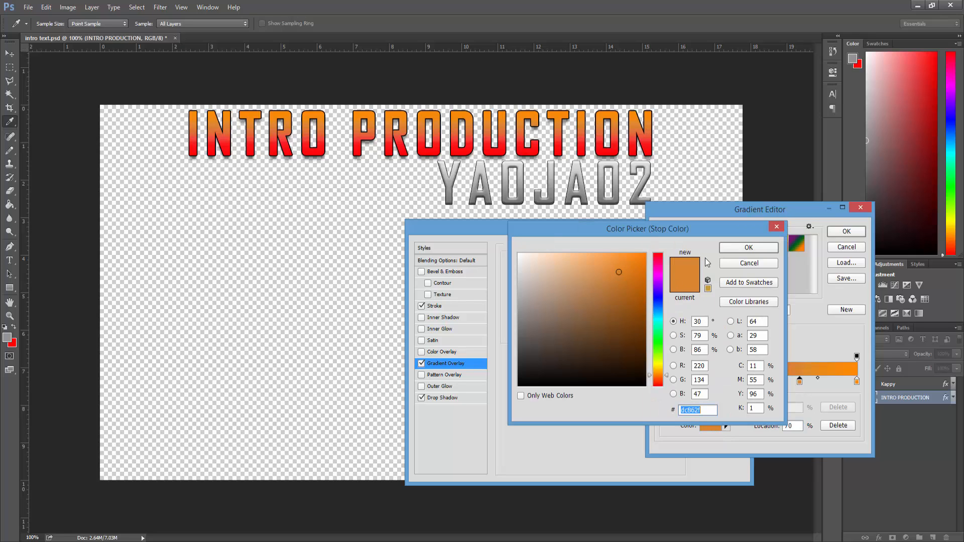
{"action": "left_click", "coordinate": [749, 264]}
{"action": "left_click", "coordinate": [856, 382]}
{"action": "left_click", "coordinate": [709, 426]}
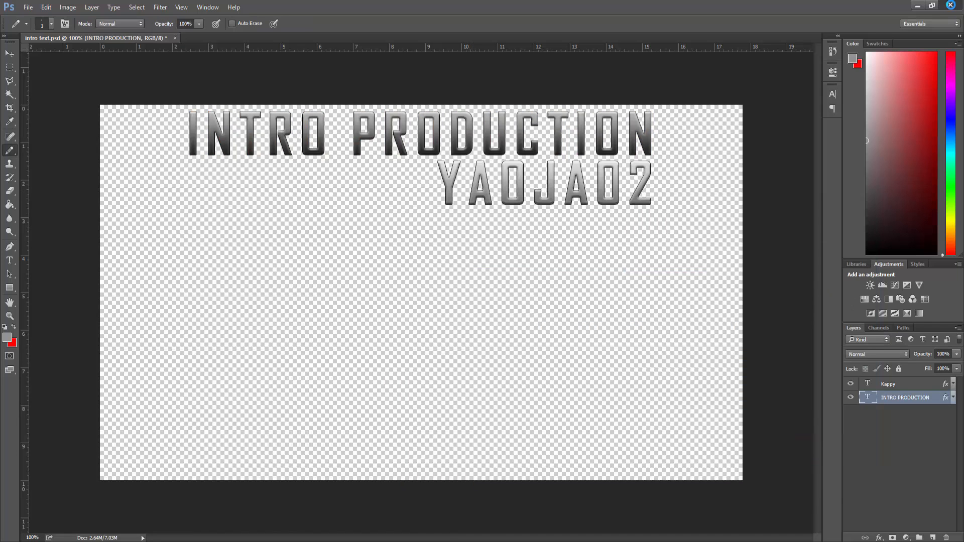
Quit Photoshop without saving the changes to intro text.psd and return to Camtasia Studio.
{"action": "left_click", "coordinate": [950, 5]}
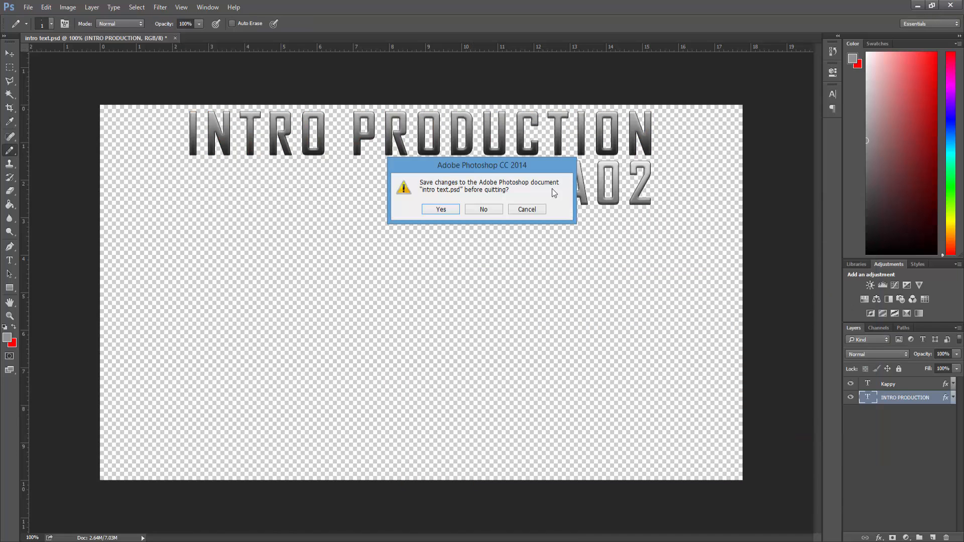
{"action": "left_click", "coordinate": [483, 211]}
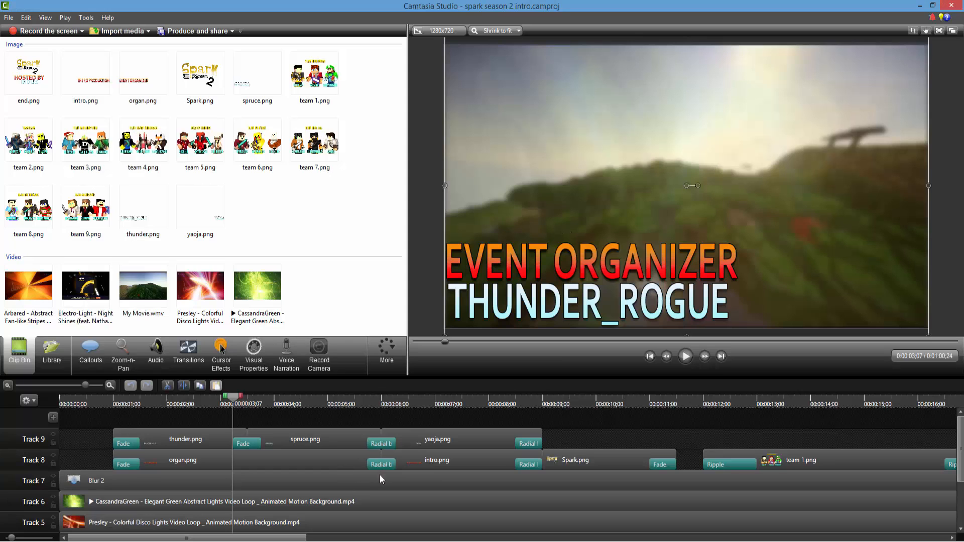
Examine the Fade transition between thunder.png and spruce.png on Track 9 by scrubbing across it and selecting it.
{"action": "left_click_drag", "start_coordinate": [236, 396], "coordinate": [206, 412]}
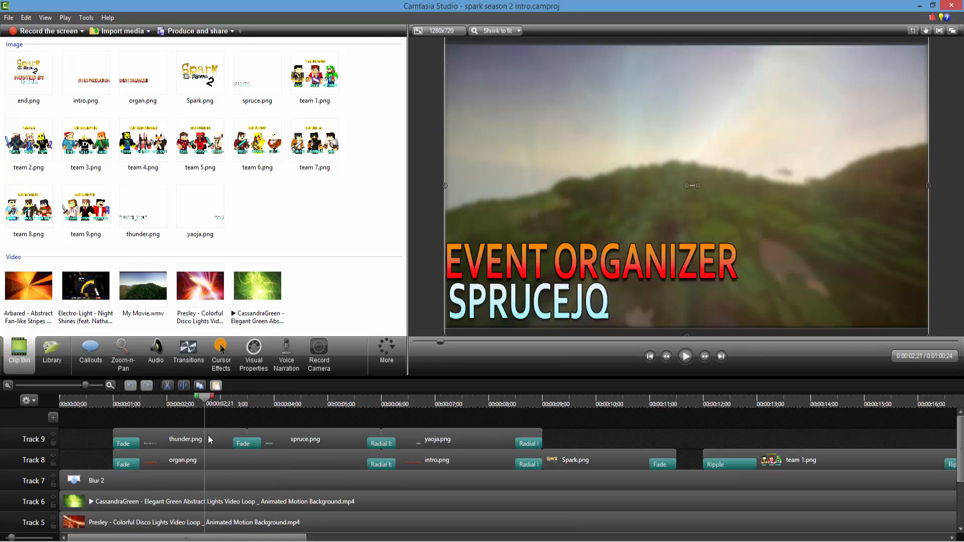
{"action": "left_click", "coordinate": [300, 462]}
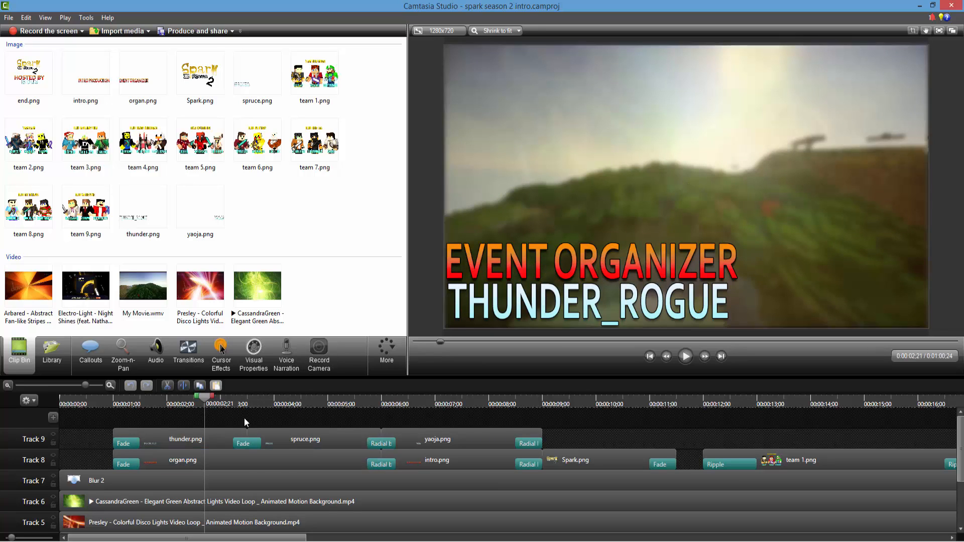
{"action": "left_click_drag", "start_coordinate": [227, 417], "coordinate": [285, 433]}
{"action": "left_click_drag", "start_coordinate": [223, 405], "coordinate": [246, 442]}
{"action": "left_click", "coordinate": [248, 443]}
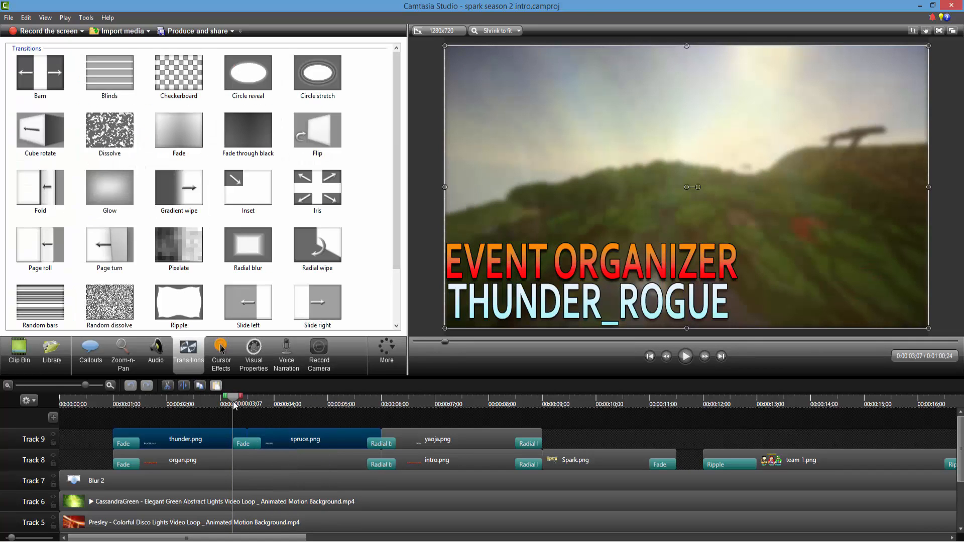
Preview the yaoja.png title on Track 9 and scrub back to the start of its opening radial blur transition.
{"action": "left_click_drag", "start_coordinate": [238, 403], "coordinate": [435, 451]}
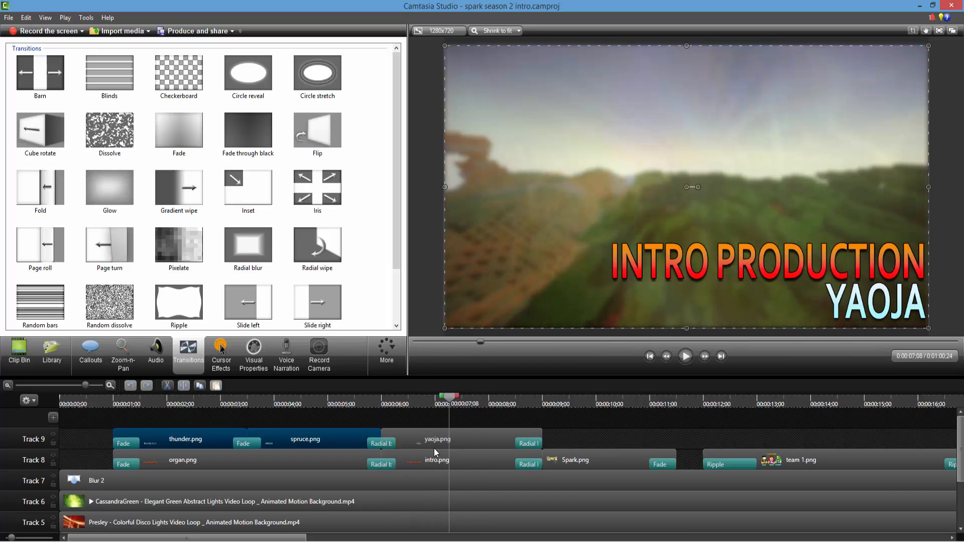
{"action": "left_click", "coordinate": [431, 439]}
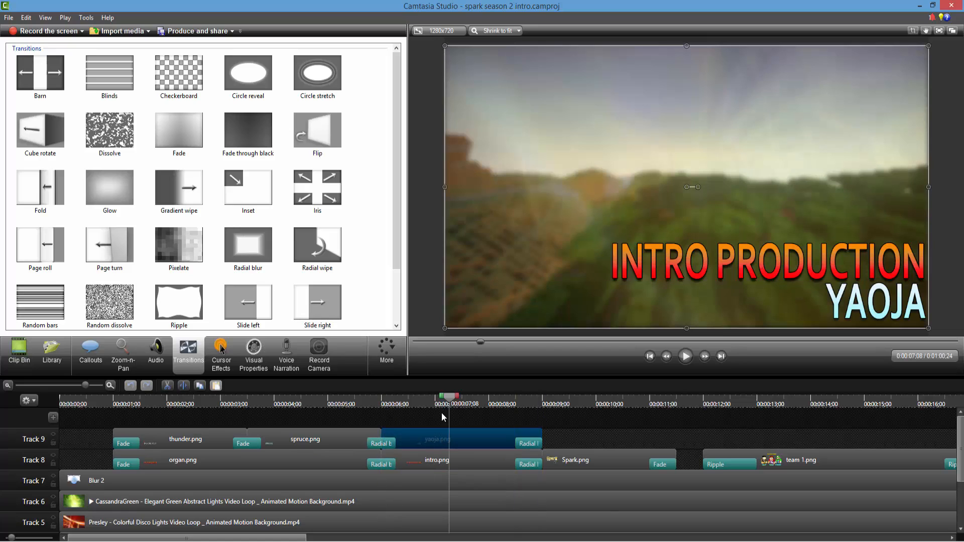
{"action": "left_click_drag", "start_coordinate": [451, 402], "coordinate": [367, 416]}
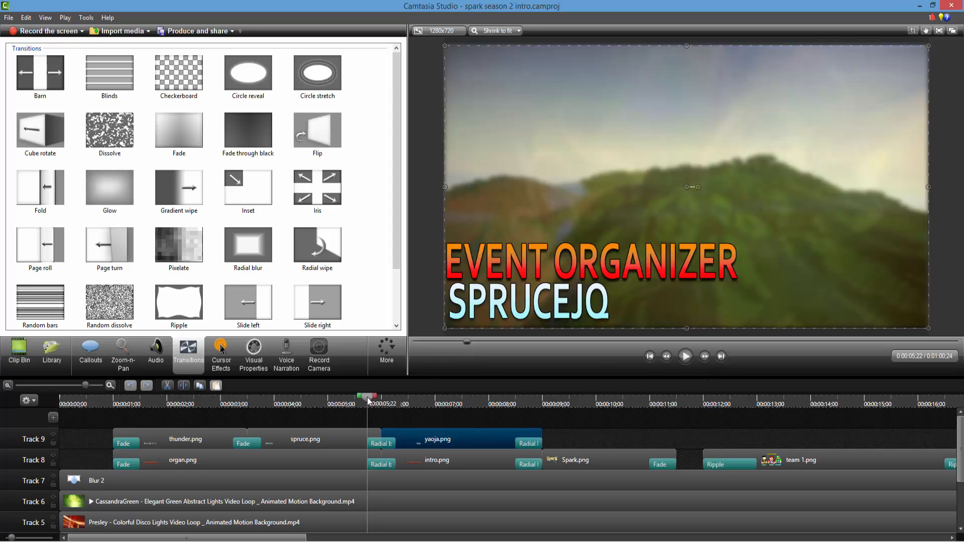
Scrub through the yaoja.png title and its closing radial blur to the Spark.png logo, and look over the tracks below.
{"action": "left_click_drag", "start_coordinate": [367, 398], "coordinate": [395, 400]}
{"action": "left_click_drag", "start_coordinate": [461, 409], "coordinate": [596, 420]}
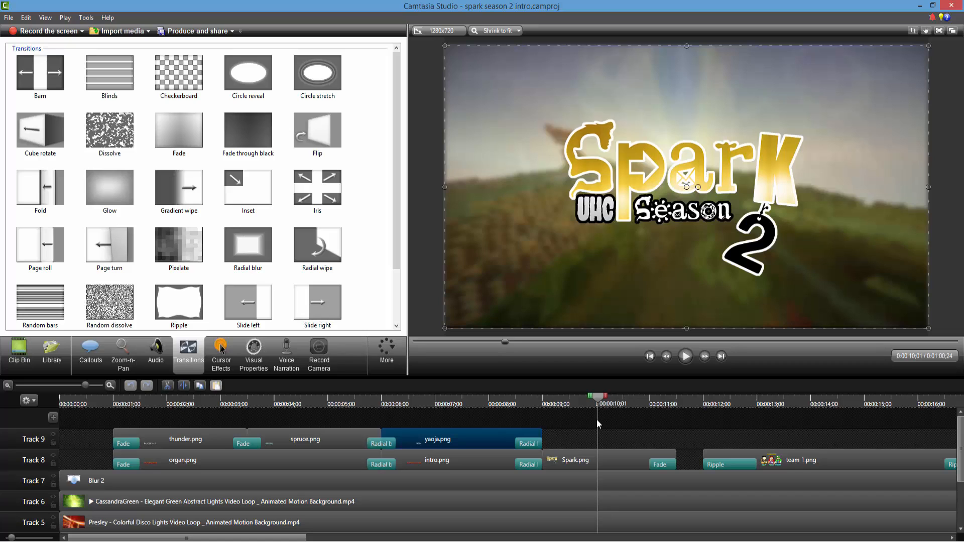
{"action": "scroll", "coordinate": [953, 522], "scroll_direction": "down", "scroll_amount": 3}
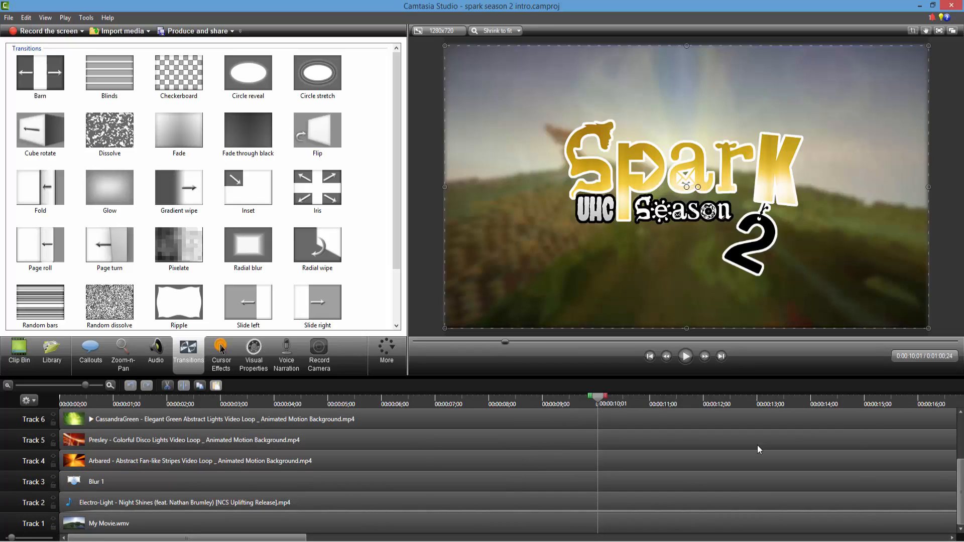
{"action": "scroll", "coordinate": [954, 489], "scroll_direction": "up", "scroll_amount": 3}
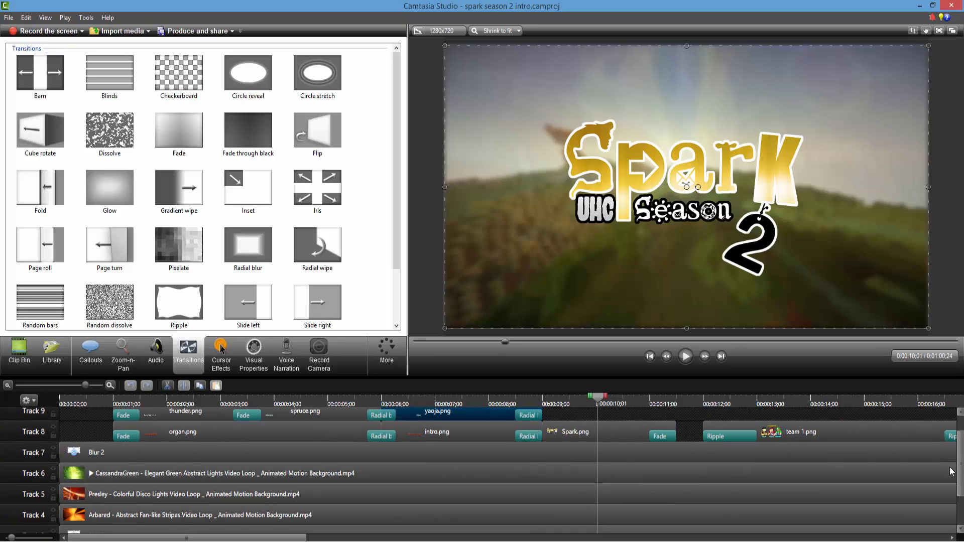
Return the playhead to the timeline start and select the My Movie.wmv background on Track 1 and the Electro-Light music on Track 2.
{"action": "scroll", "coordinate": [946, 480], "scroll_direction": "down", "scroll_amount": 3}
{"action": "left_click_drag", "start_coordinate": [603, 406], "coordinate": [2, 524]}
{"action": "left_click", "coordinate": [152, 522]}
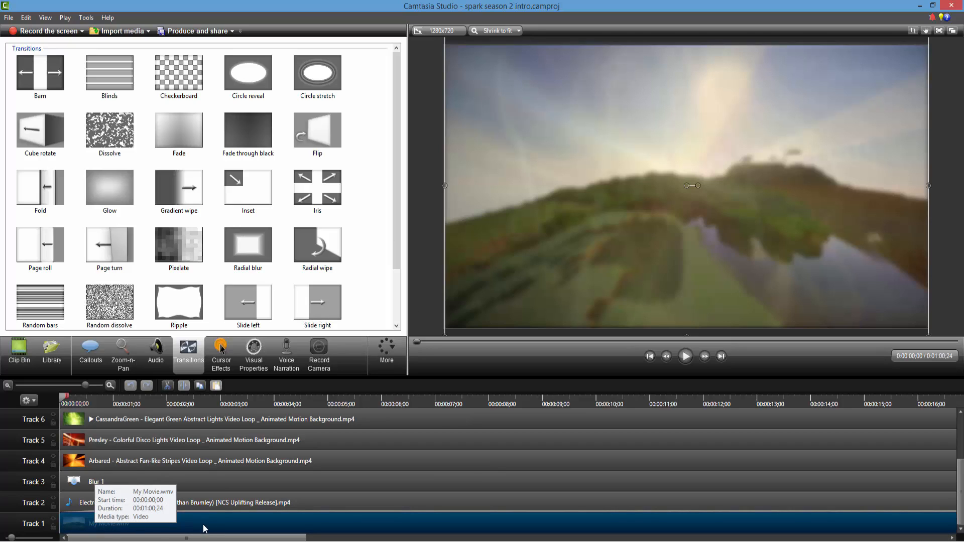
{"action": "mouse_move", "coordinate": [67, 399]}
{"action": "left_mouse_down"}
{"action": "mouse_move", "coordinate": [104, 400]}
{"action": "mouse_move", "coordinate": [55, 401]}
{"action": "left_mouse_up"}
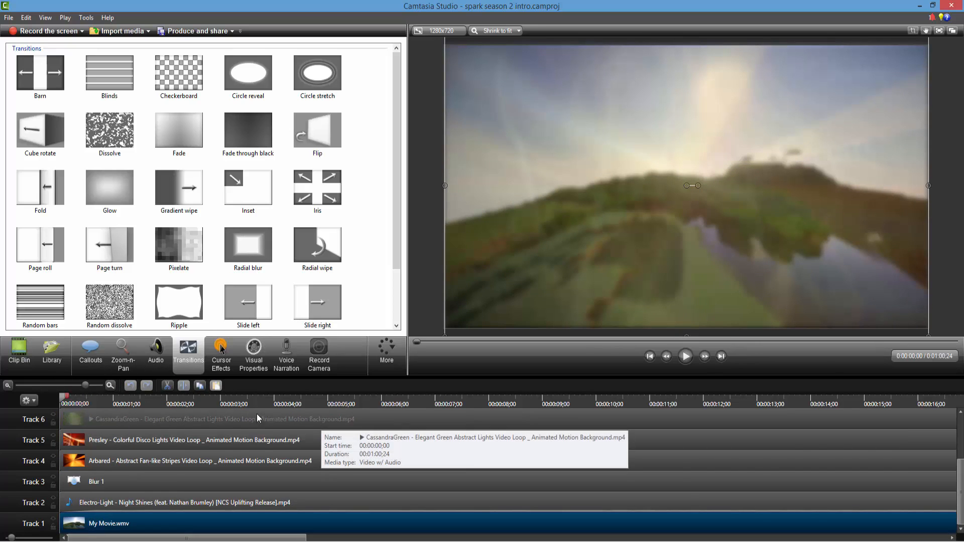
{"action": "left_click", "coordinate": [197, 504]}
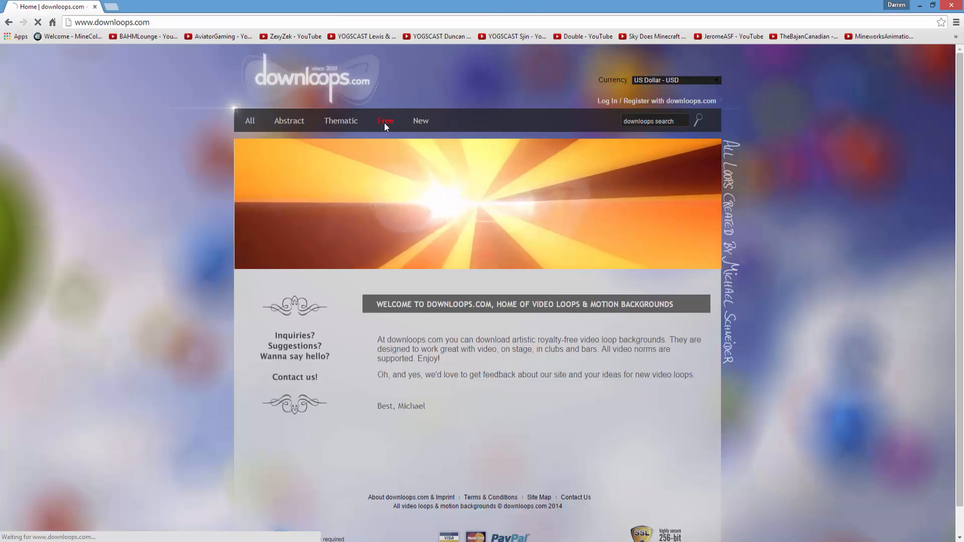
Browse the first pages of free video loops on downloops.com for motion backgrounds.
{"action": "left_click", "coordinate": [384, 122]}
{"action": "scroll", "coordinate": [329, 354], "scroll_direction": "down", "scroll_amount": 3}
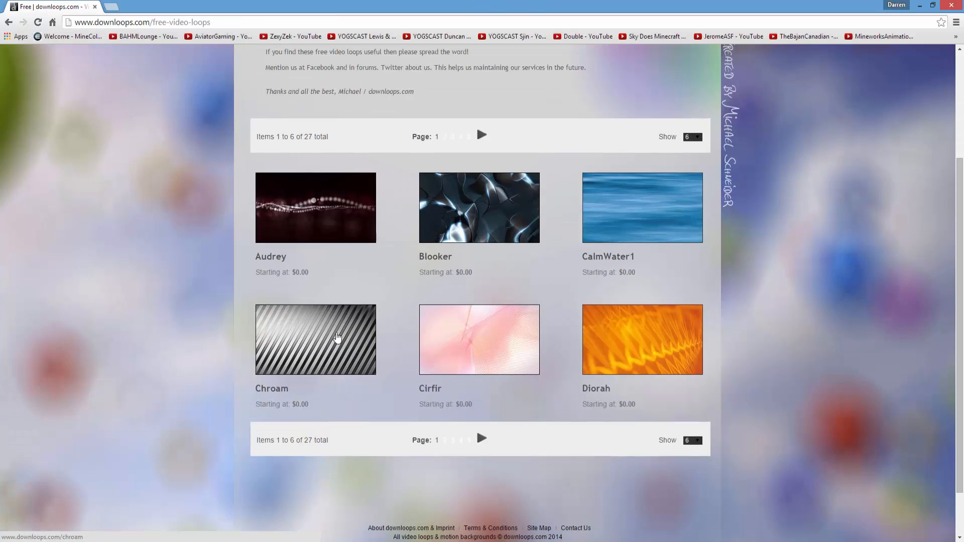
{"action": "left_click", "coordinate": [481, 438]}
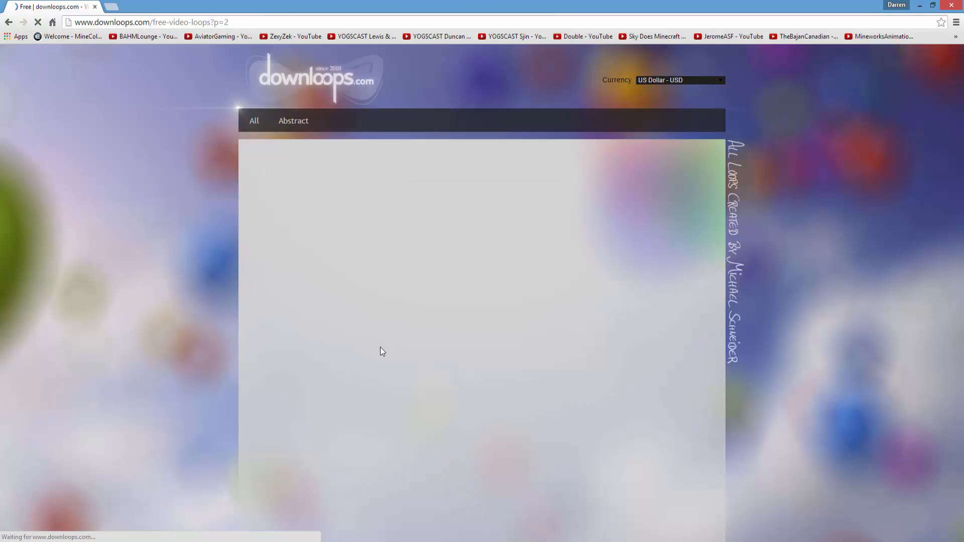
{"action": "scroll", "coordinate": [385, 361], "scroll_direction": "down", "scroll_amount": 1}
{"action": "scroll", "coordinate": [386, 362], "scroll_direction": "down", "scroll_amount": 3}
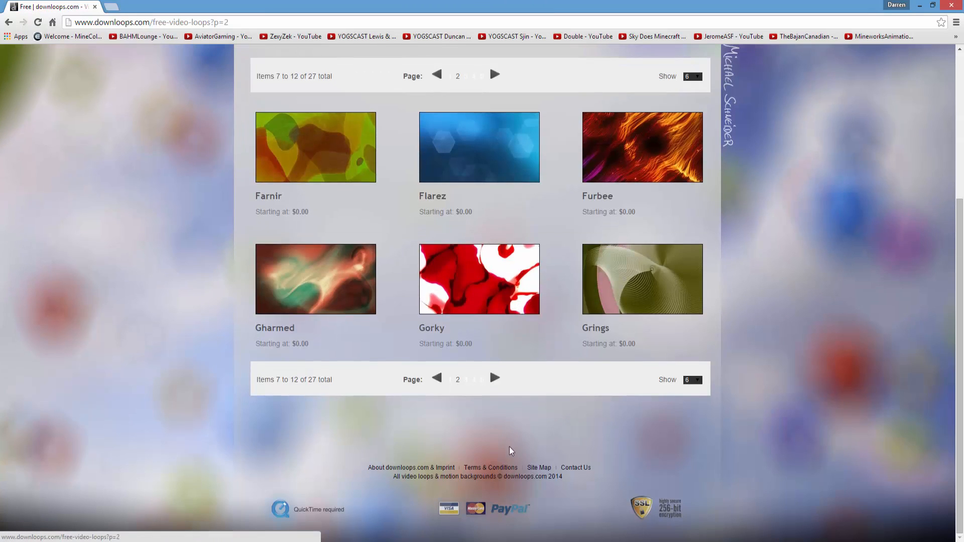
{"action": "left_click", "coordinate": [496, 381]}
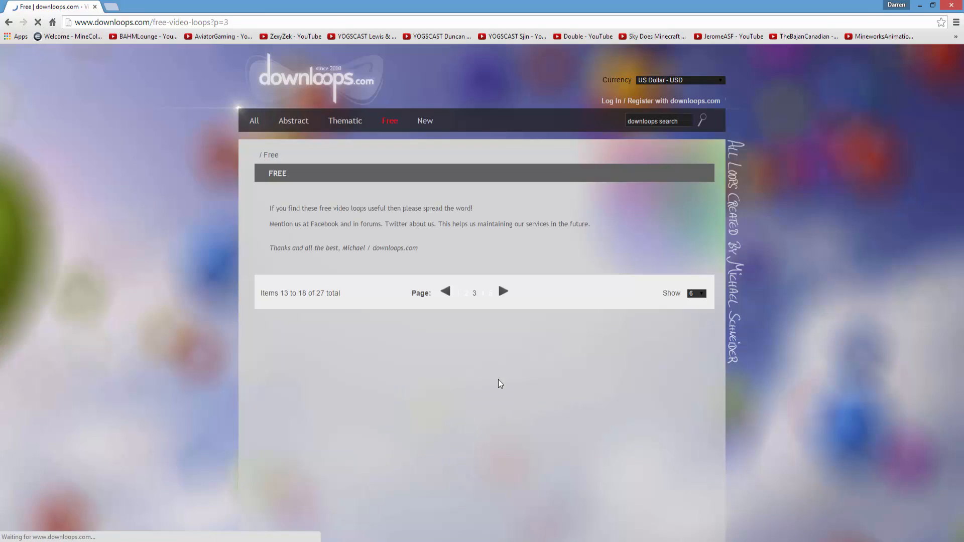
{"action": "scroll", "coordinate": [582, 411], "scroll_direction": "down", "scroll_amount": 4}
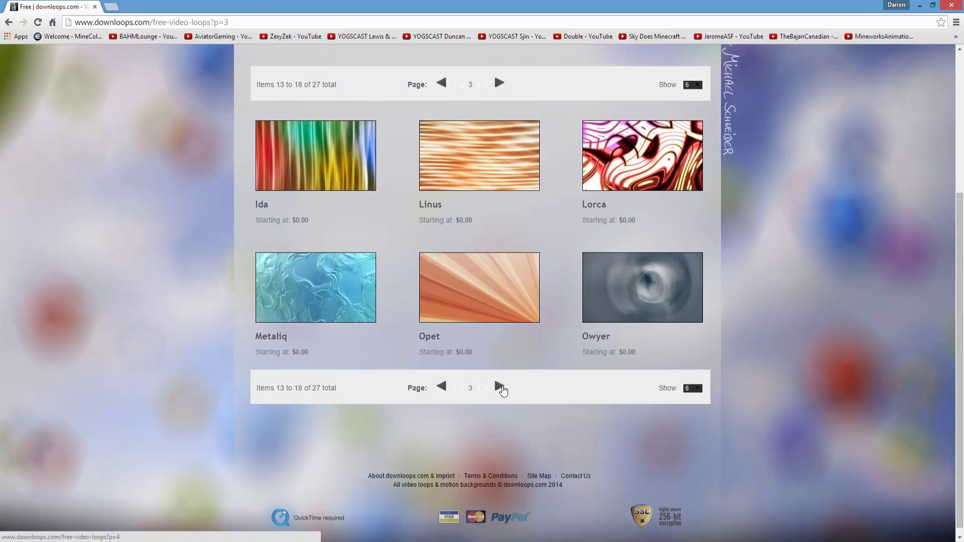
{"action": "left_click", "coordinate": [501, 387]}
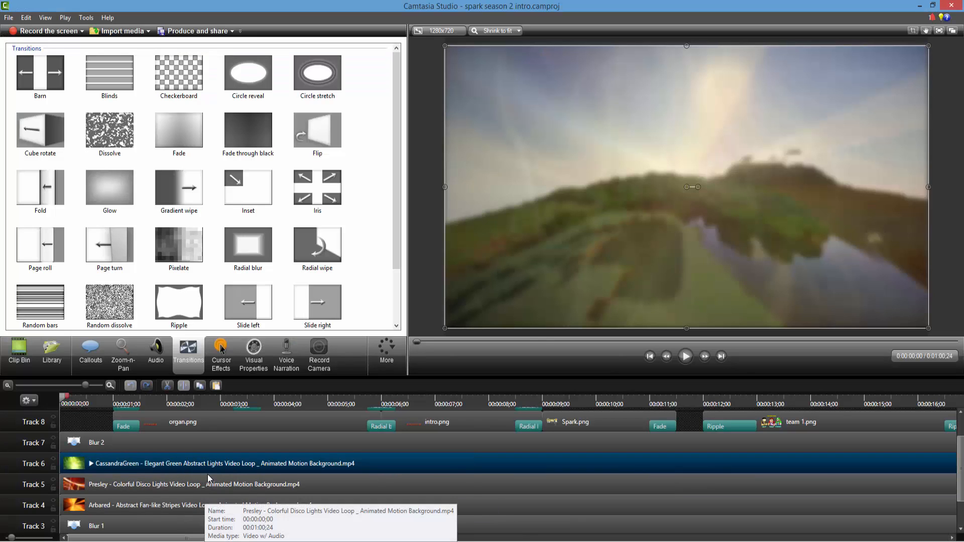
Cut the Blur 2 callout from Track 7 with the playhead at the timeline start, and undo the cut.
{"action": "left_click", "coordinate": [57, 444]}
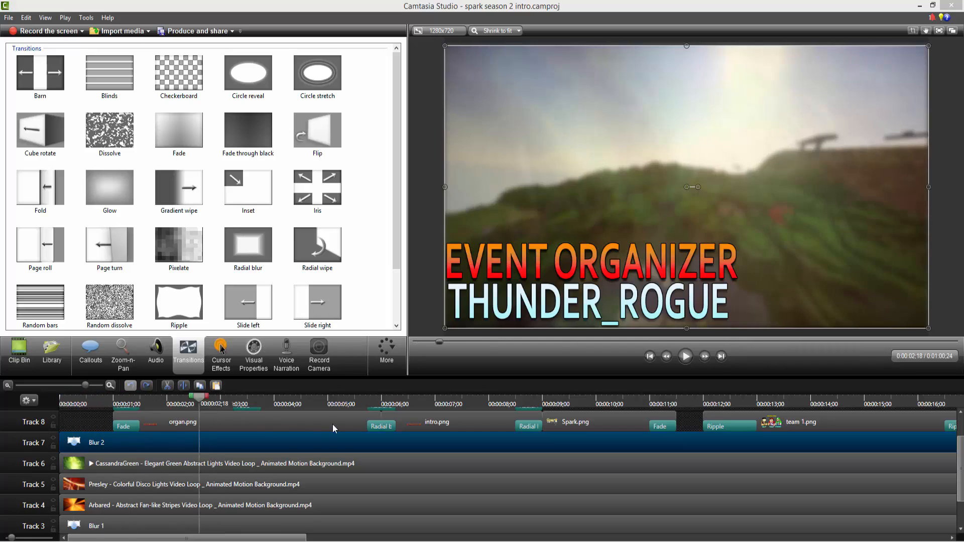
{"action": "key", "text": "ctrl+Home"}
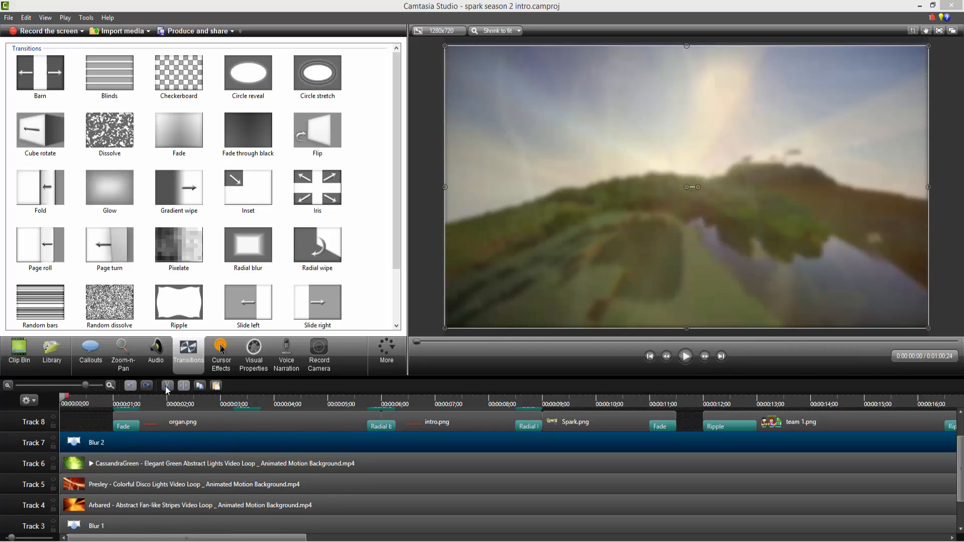
{"action": "left_click", "coordinate": [167, 386]}
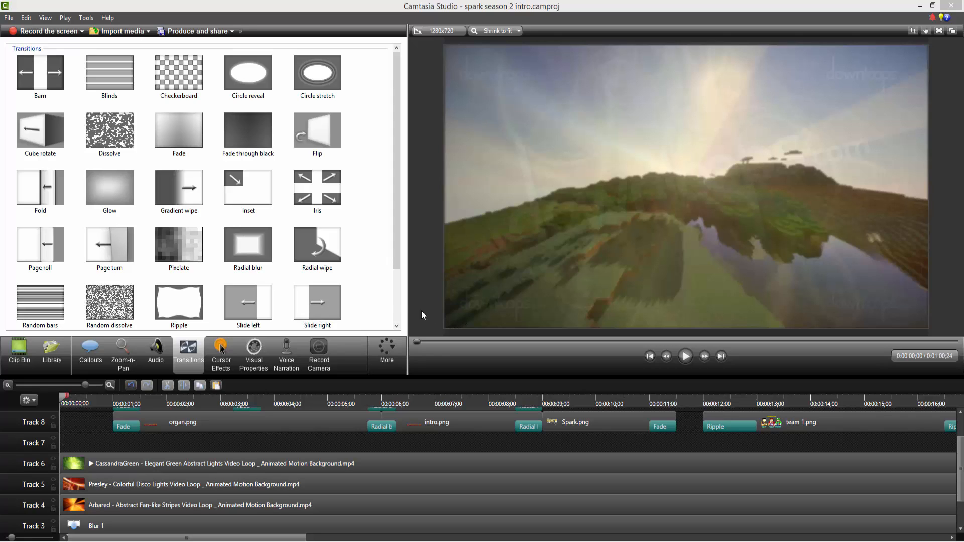
{"action": "left_click", "coordinate": [131, 387]}
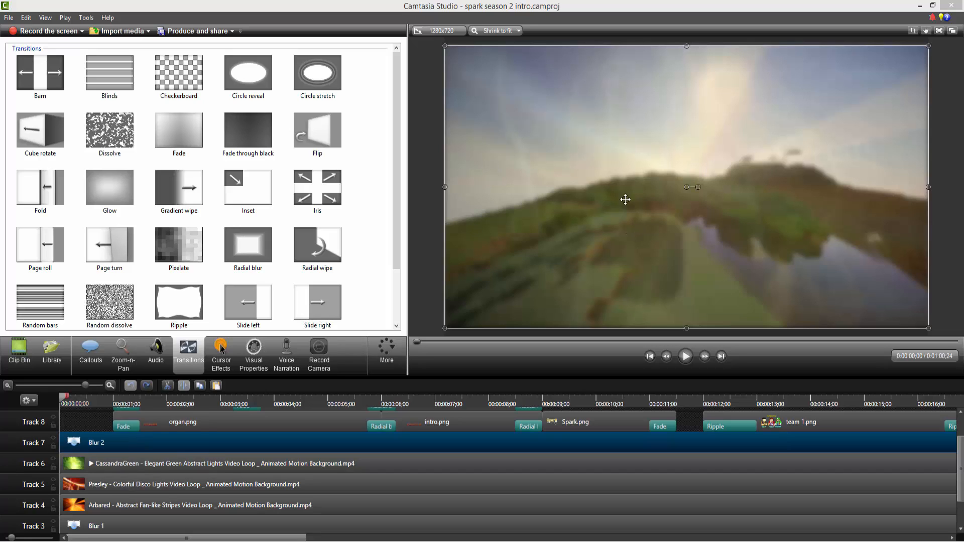
Preview the Ripple transition that opens team 1.png on Track 8 and return the playhead to the transition's start.
{"action": "scroll", "coordinate": [961, 457], "scroll_direction": "up", "scroll_amount": 2}
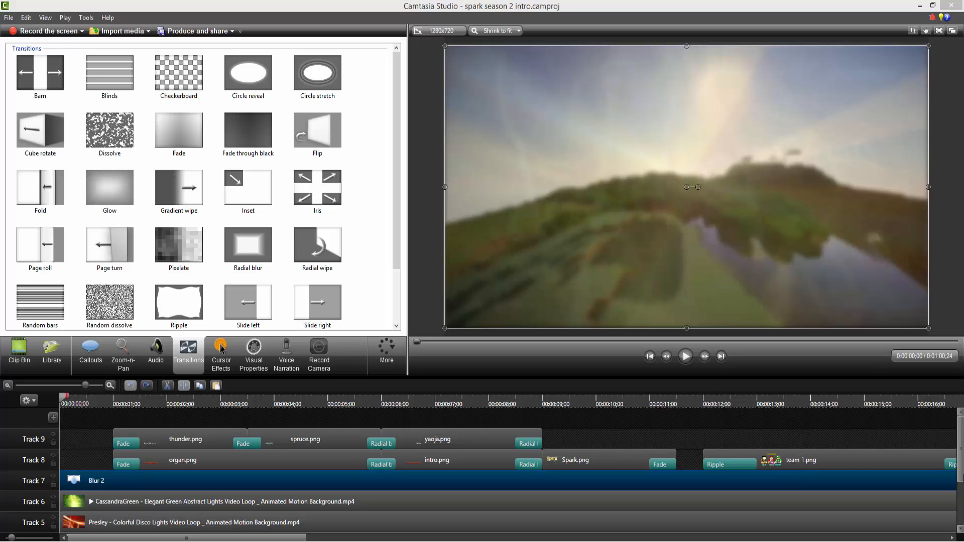
{"action": "scroll", "coordinate": [748, 451], "scroll_direction": "down", "scroll_amount": 3}
{"action": "scroll", "coordinate": [679, 469], "scroll_direction": "up", "scroll_amount": 3}
{"action": "left_click", "coordinate": [679, 469]}
{"action": "left_click_drag", "start_coordinate": [235, 537], "coordinate": [329, 528]}
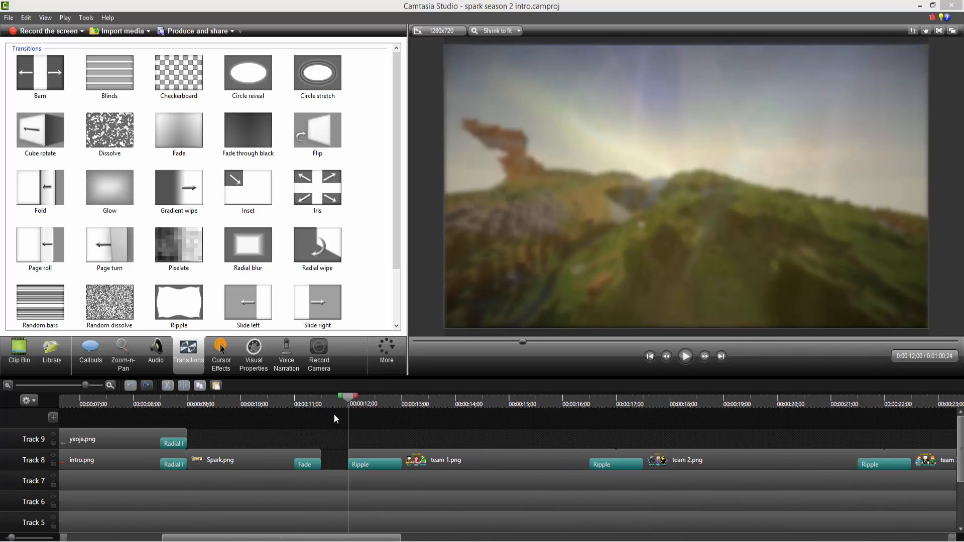
{"action": "left_click", "coordinate": [359, 400]}
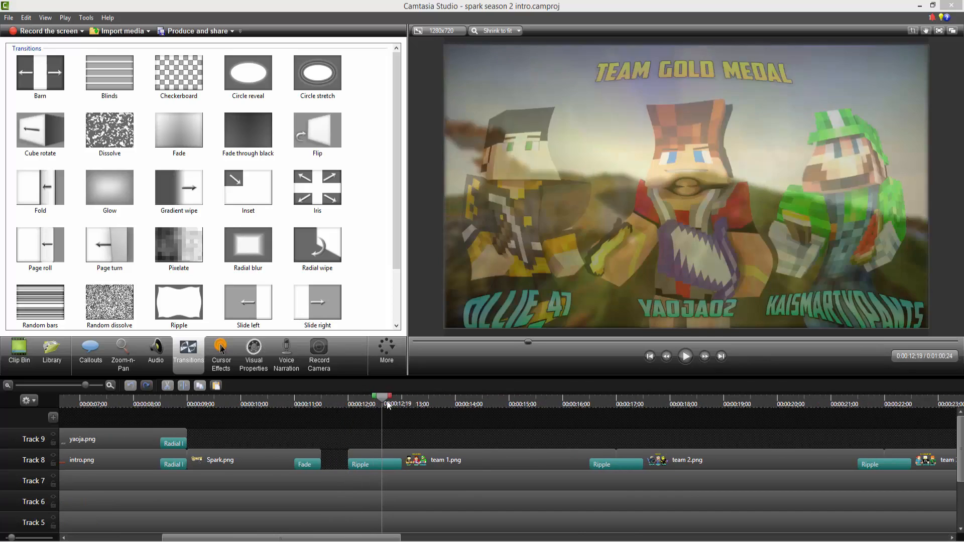
{"action": "left_click", "coordinate": [400, 407]}
{"action": "left_click", "coordinate": [348, 402]}
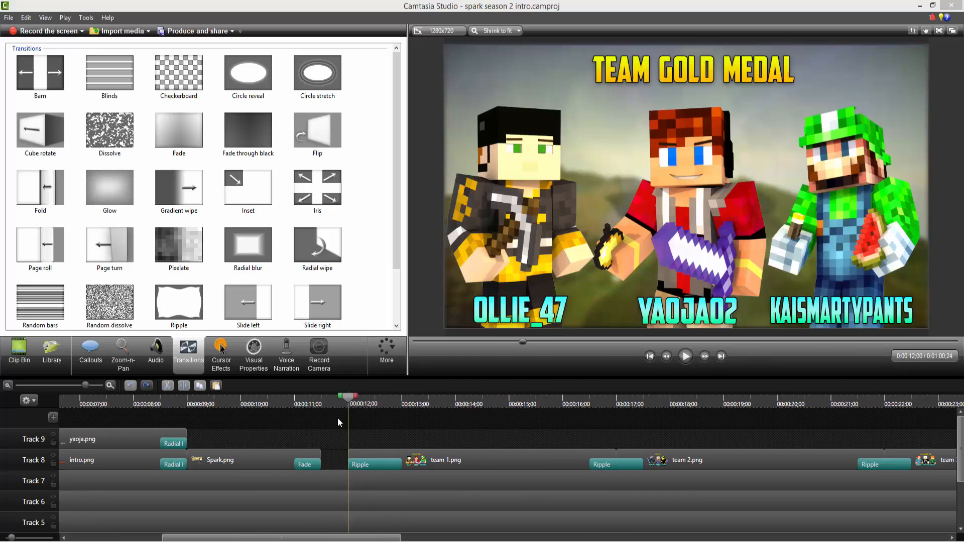
Preview the team 2.png title on Track 8, and scrub back to team 1.png and select it.
{"action": "left_click", "coordinate": [673, 401]}
{"action": "left_click", "coordinate": [678, 400]}
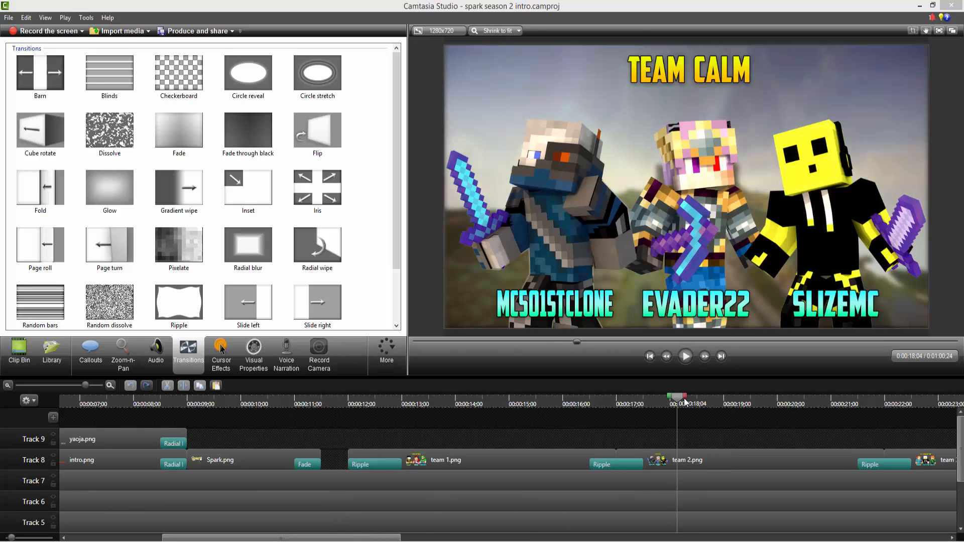
{"action": "left_click_drag", "start_coordinate": [678, 402], "coordinate": [421, 438]}
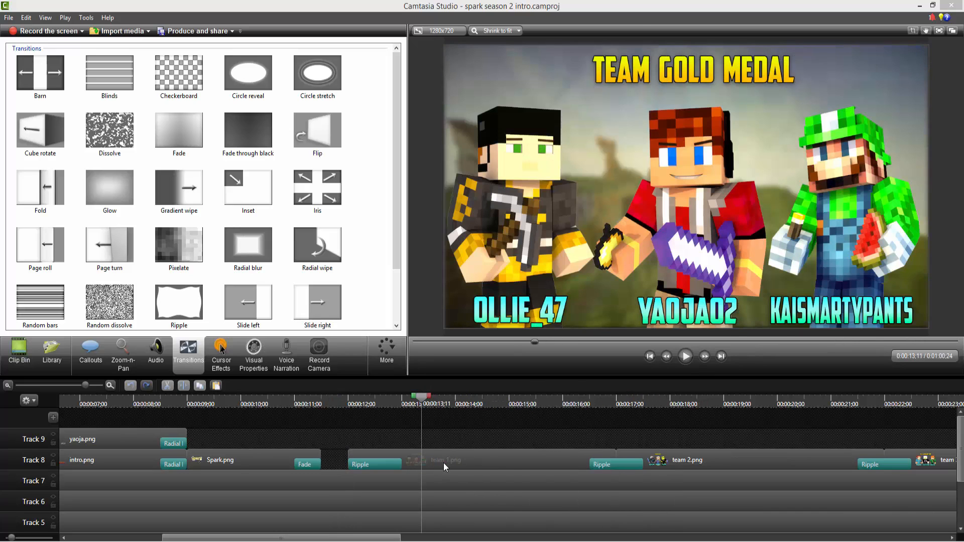
{"action": "left_click", "coordinate": [445, 463]}
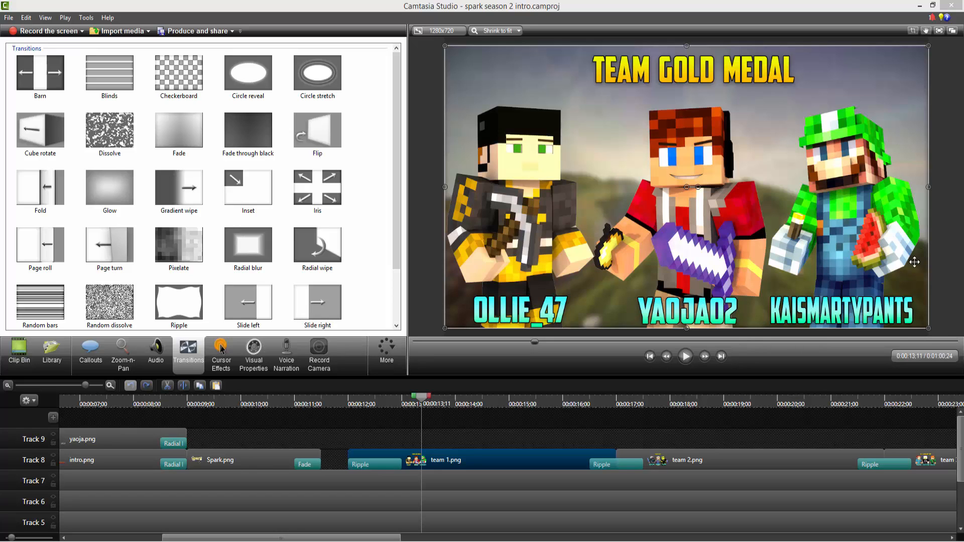
Move the Camtasia Studio window aside, launch Cinema 4D from the desktop, and clear the Camtasia window away.
{"action": "left_click", "coordinate": [932, 5]}
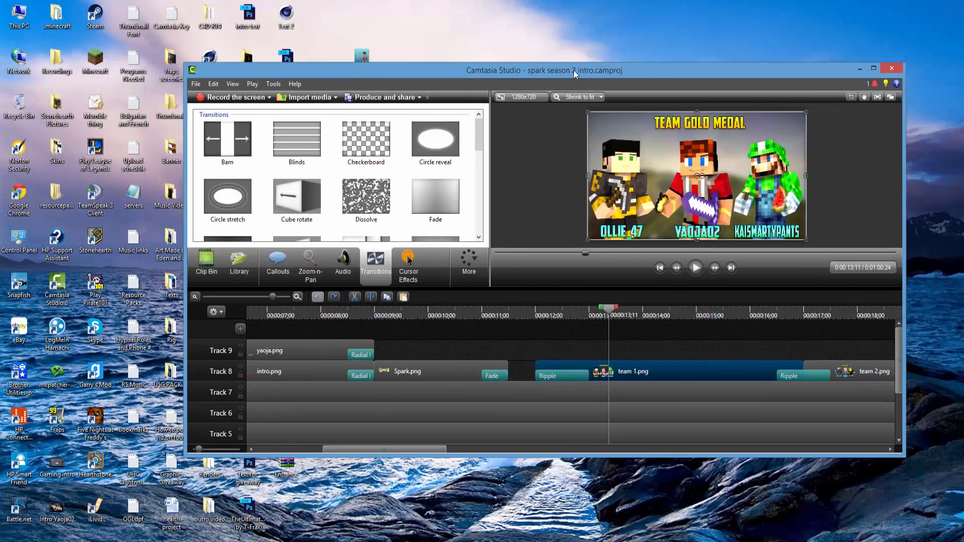
{"action": "left_click_drag", "start_coordinate": [573, 70], "coordinate": [741, 66]}
{"action": "double_click", "coordinate": [209, 68]}
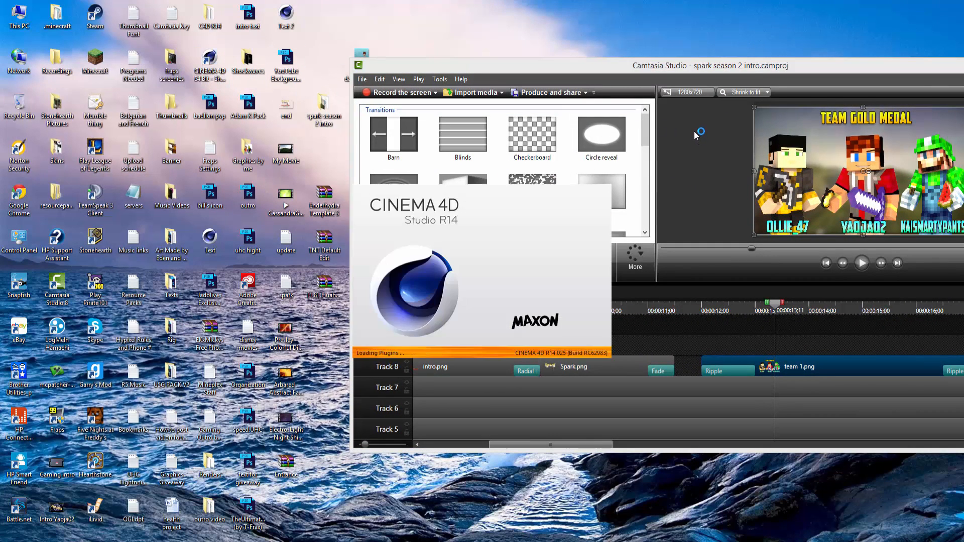
{"action": "left_click_drag", "start_coordinate": [647, 72], "coordinate": [402, 71]}
{"action": "double_click", "coordinate": [785, 66]}
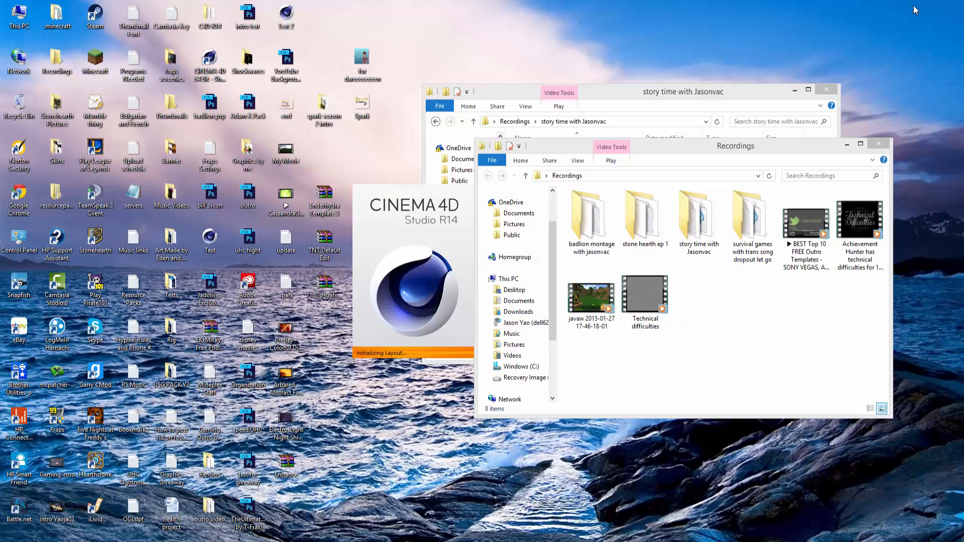
{"action": "left_click", "coordinate": [919, 6]}
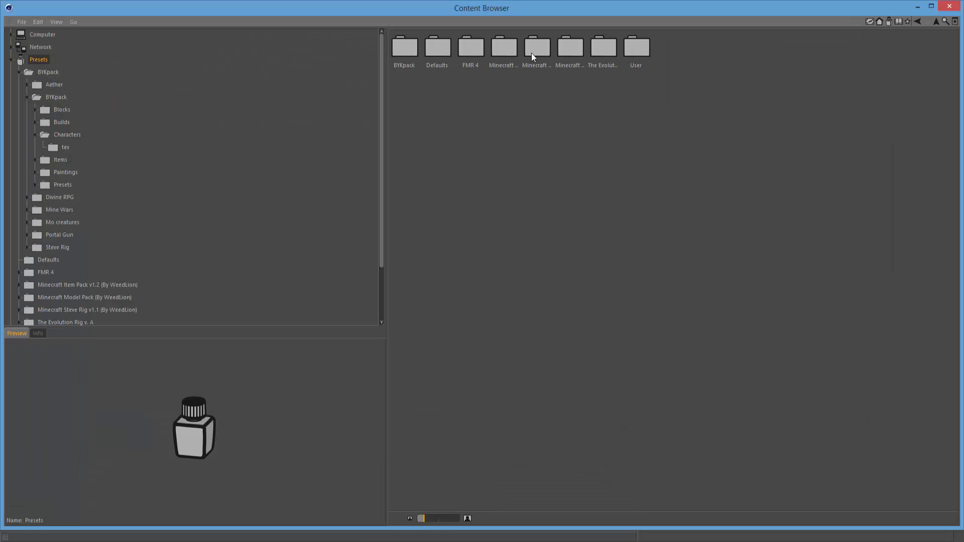
Load the Steve Rig (Custom Skin) preset from the Minecraft Steve Rig v1.1 (By WeedLion) library into the scene.
{"action": "left_click", "coordinate": [507, 64]}
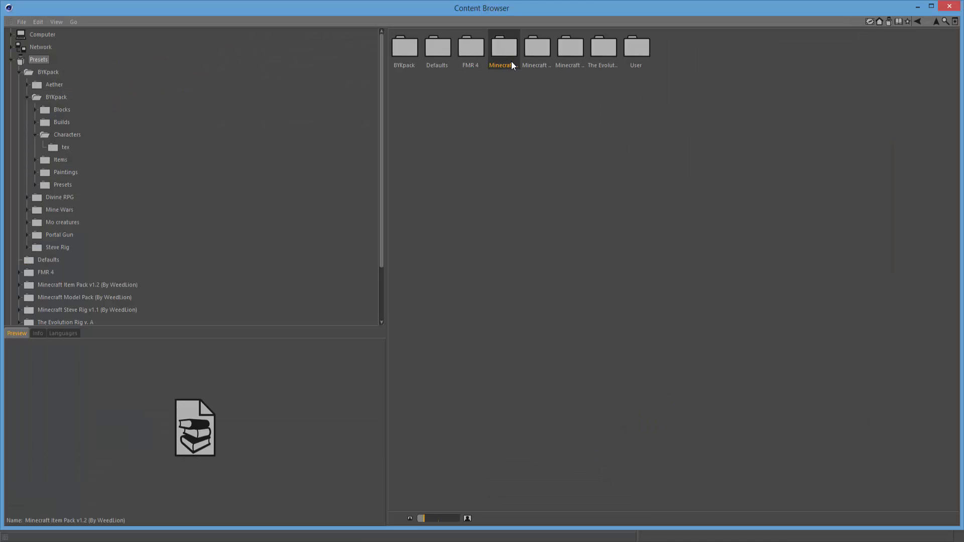
{"action": "left_click", "coordinate": [529, 58]}
{"action": "left_click", "coordinate": [577, 56]}
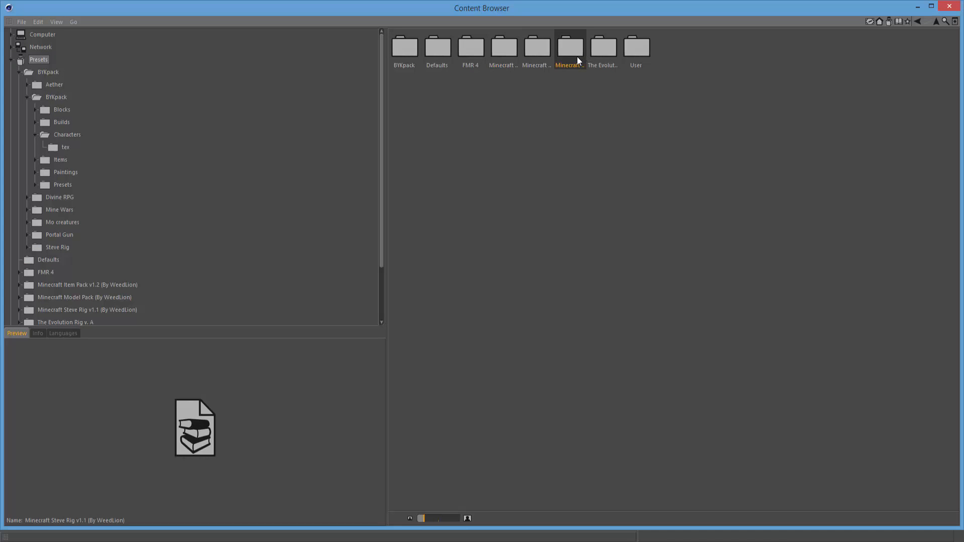
{"action": "double_click", "coordinate": [578, 60]}
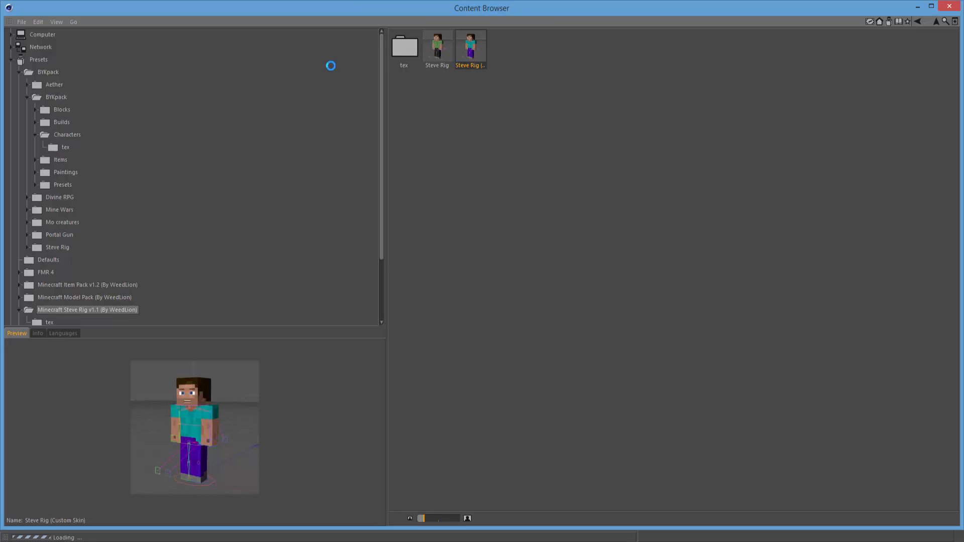
Look inside The Evolution Rig v. A preset folder and minimise the Content Browser.
{"action": "left_click", "coordinate": [917, 22]}
{"action": "double_click", "coordinate": [610, 47]}
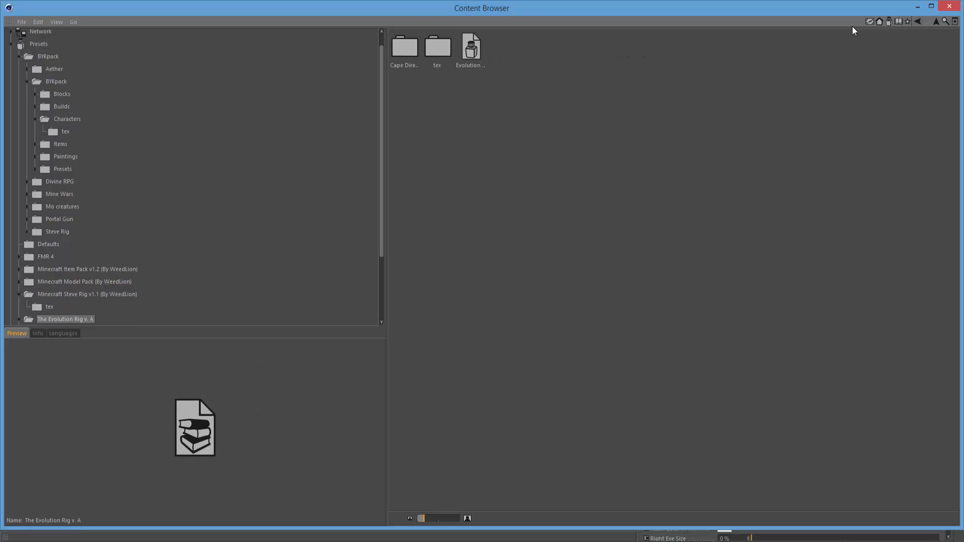
{"action": "left_click", "coordinate": [917, 6]}
Turn off the Fingers option in the Steve rig's user data and review its Armor, Accessories and Tools options.
{"action": "mouse_move", "coordinate": [623, 52]}
{"action": "left_mouse_down"}
{"action": "mouse_move", "coordinate": [652, 38]}
{"action": "mouse_move", "coordinate": [601, 55]}
{"action": "mouse_move", "coordinate": [613, 52]}
{"action": "left_mouse_up"}
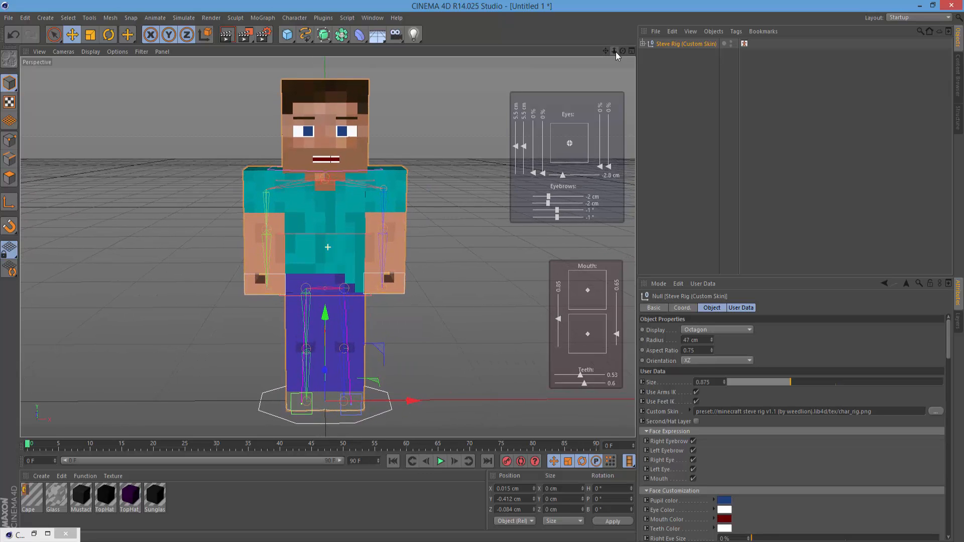
{"action": "left_click_drag", "start_coordinate": [360, 322], "coordinate": [392, 314], "text": "alt"}
{"action": "scroll", "coordinate": [926, 454], "scroll_direction": "down", "scroll_amount": 10}
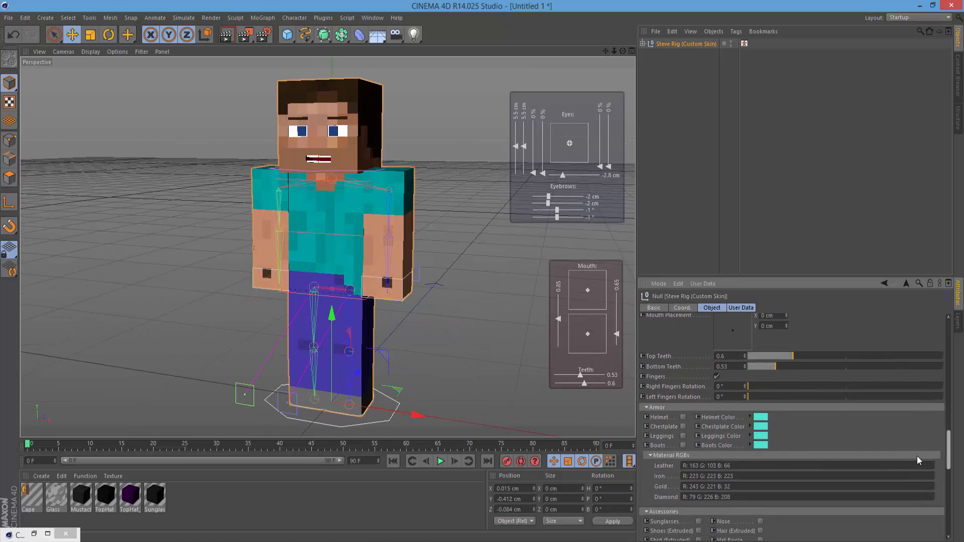
{"action": "left_click", "coordinate": [717, 376]}
{"action": "mouse_move", "coordinate": [951, 468]}
{"action": "left_mouse_down"}
{"action": "mouse_move", "coordinate": [951, 479]}
{"action": "mouse_move", "coordinate": [950, 465]}
{"action": "mouse_move", "coordinate": [939, 464]}
{"action": "left_mouse_up"}
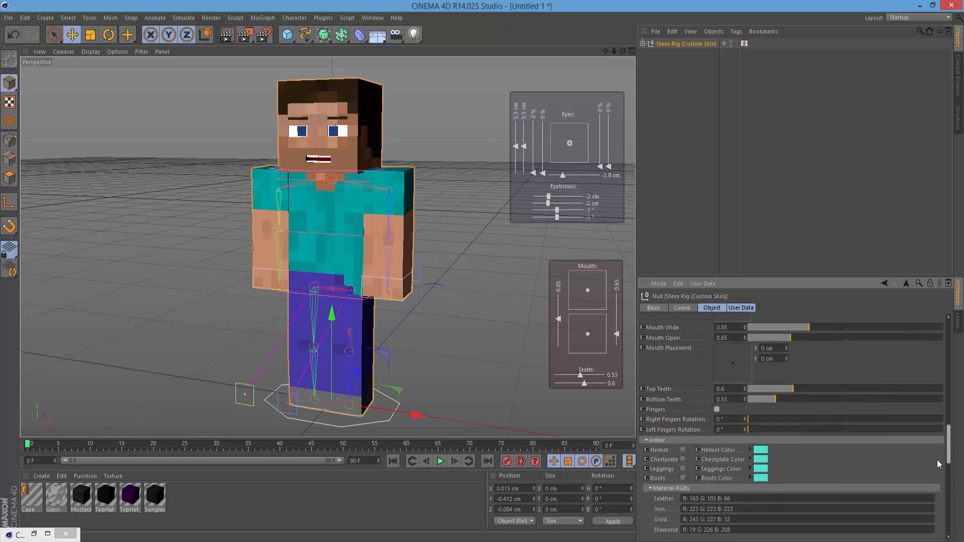
{"action": "scroll", "coordinate": [937, 464], "scroll_direction": "down", "scroll_amount": 3}
{"action": "scroll", "coordinate": [938, 464], "scroll_direction": "up", "scroll_amount": 3}
{"action": "scroll", "coordinate": [939, 467], "scroll_direction": "down", "scroll_amount": 6}
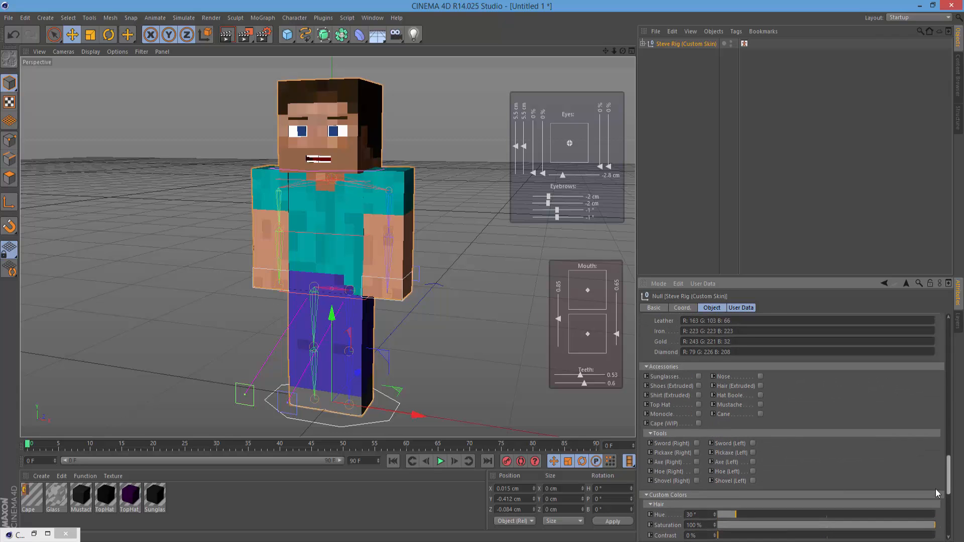
Turn off both eyebrows, both eyes and the mouth under Face Expression, and try the Second/Hat Layer on and off.
{"action": "scroll", "coordinate": [937, 494], "scroll_direction": "up", "scroll_amount": 12}
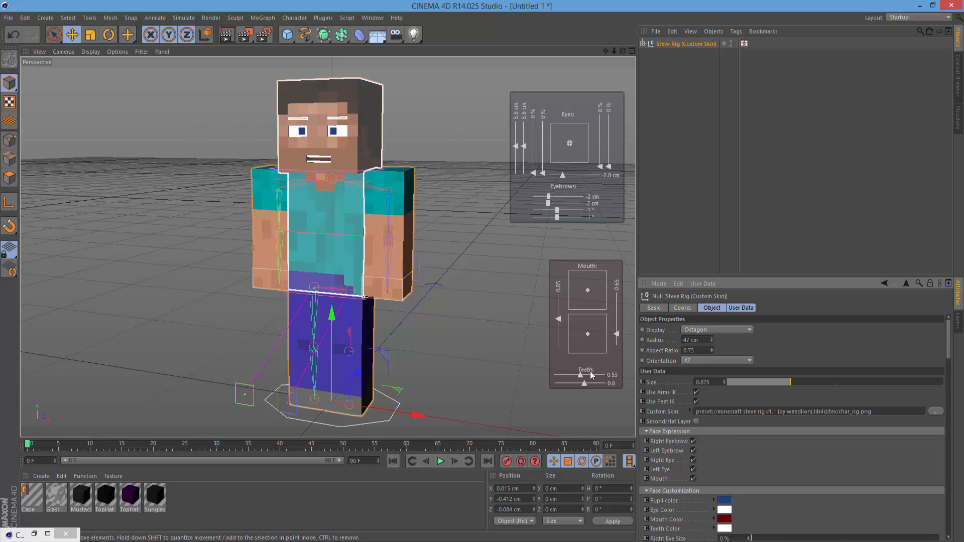
{"action": "left_click", "coordinate": [693, 442]}
{"action": "left_click", "coordinate": [693, 451]}
{"action": "left_click", "coordinate": [692, 460]}
{"action": "left_click", "coordinate": [693, 469]}
{"action": "left_click", "coordinate": [693, 478]}
{"action": "left_click", "coordinate": [696, 422]}
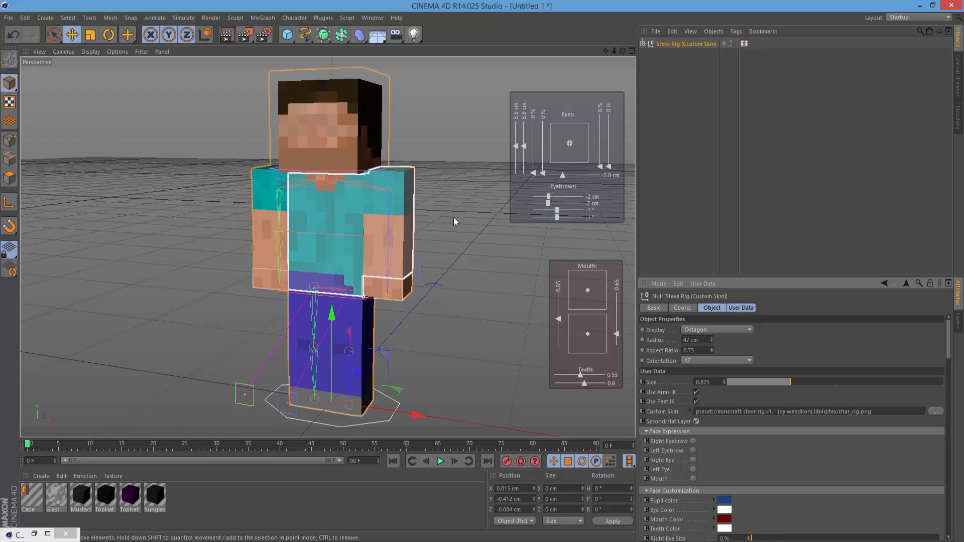
{"action": "left_click", "coordinate": [697, 421]}
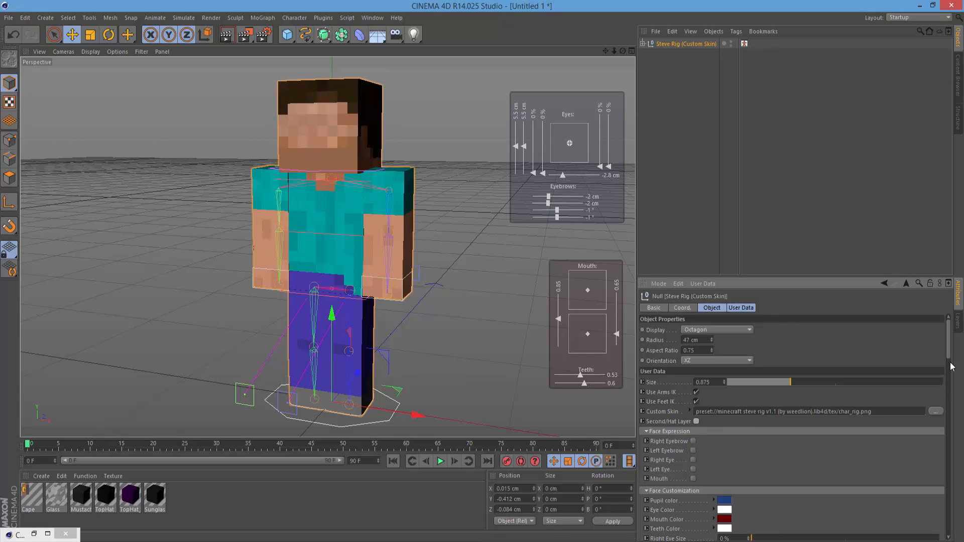
Try the Sunglasses and Shirt (Extruded) accessories on the Steve rig.
{"action": "scroll", "coordinate": [928, 443], "scroll_direction": "down", "scroll_amount": 10}
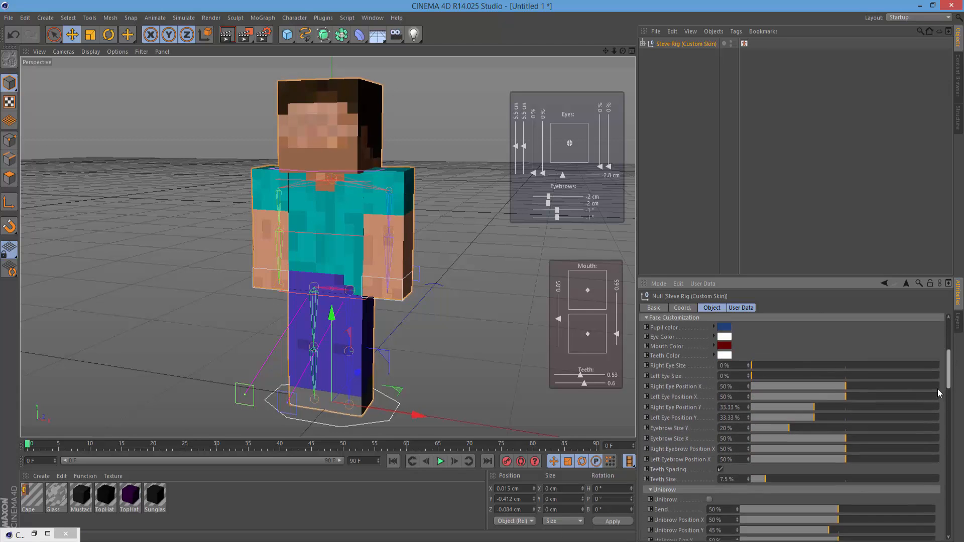
{"action": "scroll", "coordinate": [927, 443], "scroll_direction": "down", "scroll_amount": 10}
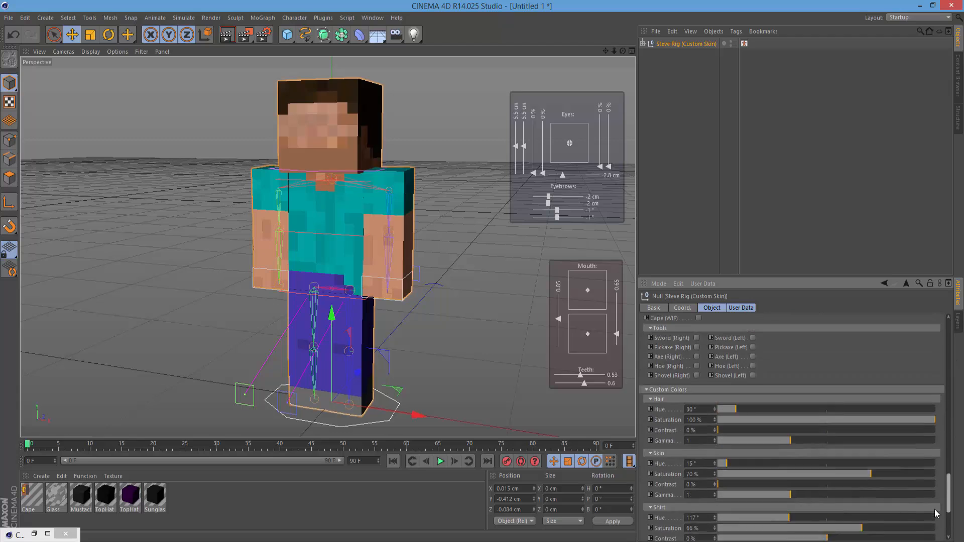
{"action": "left_click", "coordinate": [698, 386]}
{"action": "left_click", "coordinate": [698, 385]}
{"action": "left_click", "coordinate": [698, 404]}
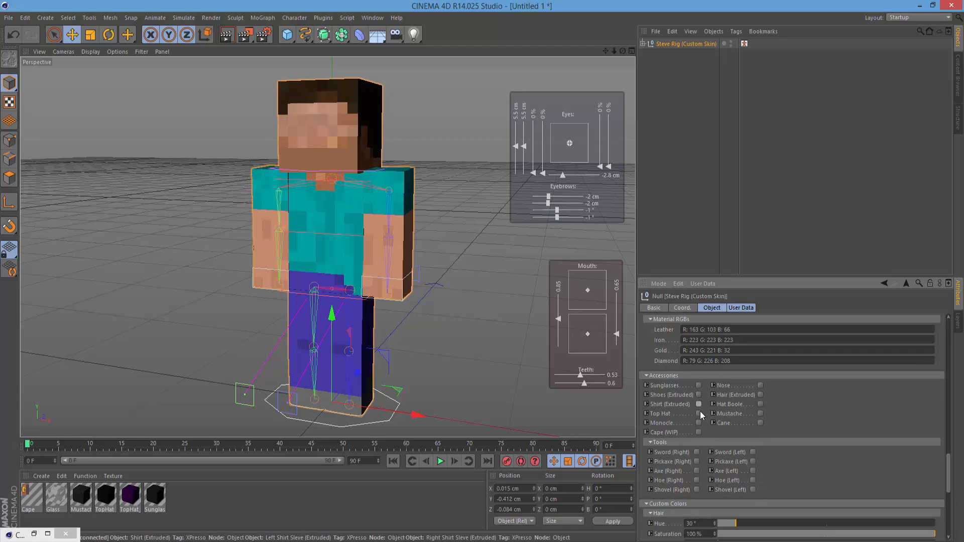
Try the right-hand sword, pickaxe, axe, hoe and shovel on the Steve rig, switching each one off again.
{"action": "left_click", "coordinate": [697, 453]}
{"action": "left_click", "coordinate": [697, 453]}
{"action": "left_click", "coordinate": [697, 462]}
{"action": "left_click", "coordinate": [697, 461]}
{"action": "left_click", "coordinate": [697, 471]}
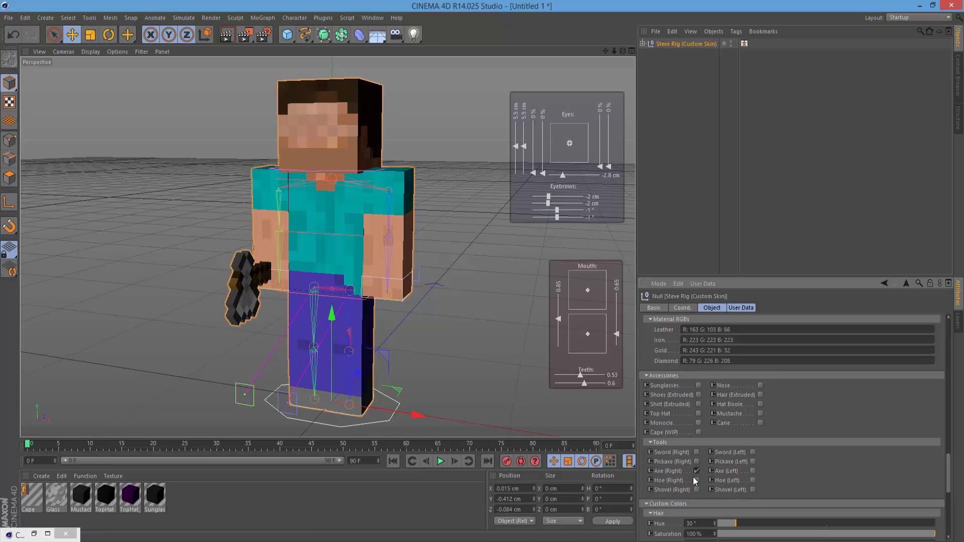
{"action": "left_click", "coordinate": [697, 481]}
{"action": "left_click", "coordinate": [697, 489]}
{"action": "left_click", "coordinate": [696, 490]}
{"action": "left_click", "coordinate": [697, 480]}
{"action": "left_click", "coordinate": [696, 472]}
Browse the Food, Material, Other and Tools folders of Minecraft Item Pack v1.2 (By WeedLion) and preview the Fishing Rod.
{"action": "left_click", "coordinate": [48, 533]}
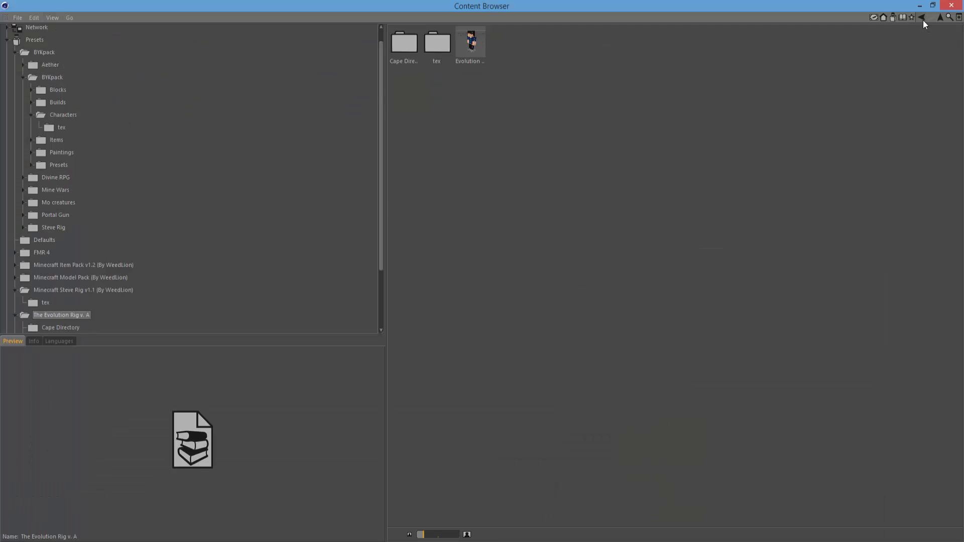
{"action": "left_click", "coordinate": [922, 17]}
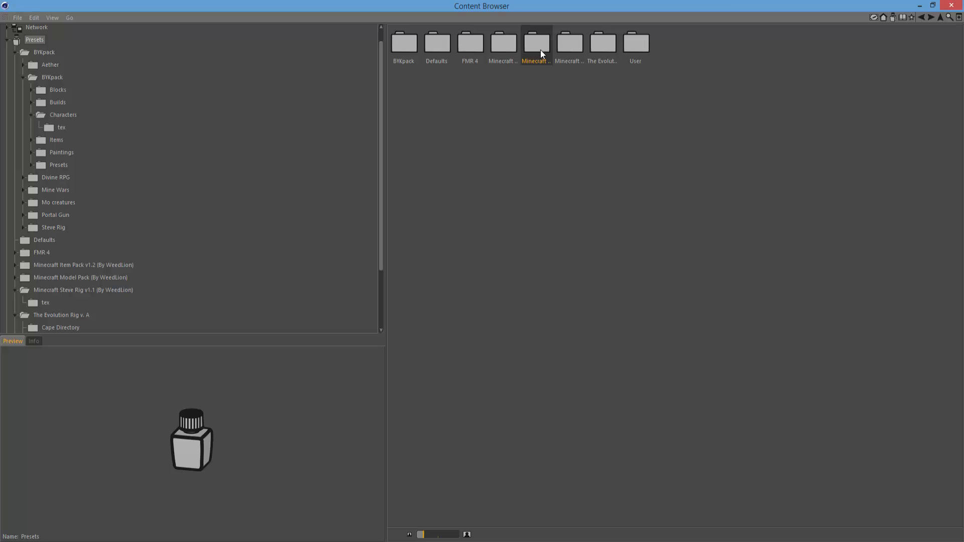
{"action": "double_click", "coordinate": [508, 53]}
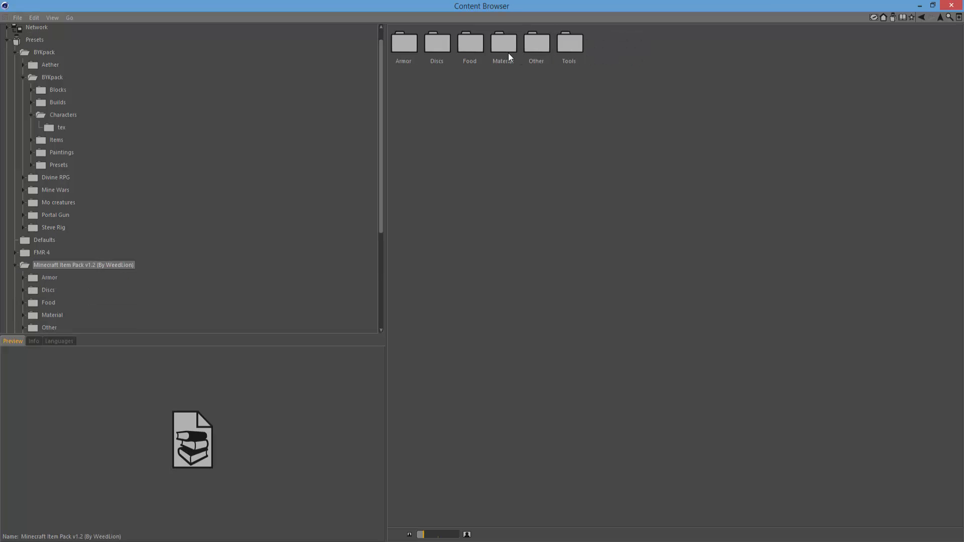
{"action": "double_click", "coordinate": [469, 44]}
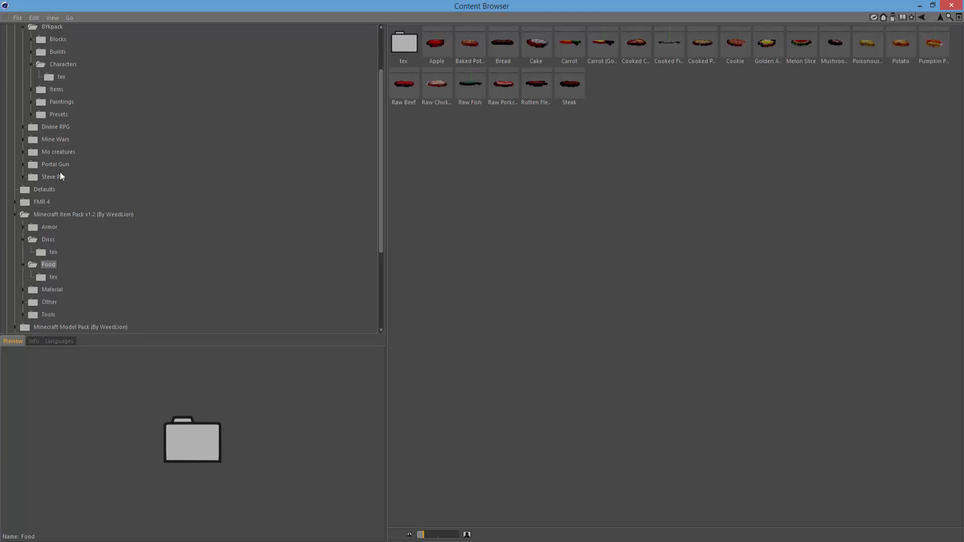
{"action": "left_click", "coordinate": [23, 265]}
{"action": "left_click", "coordinate": [51, 265]}
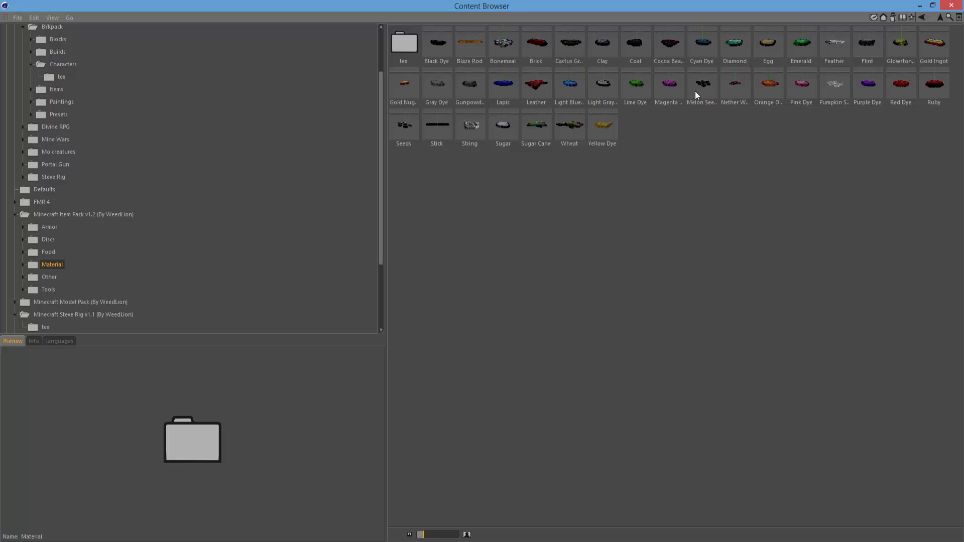
{"action": "left_click", "coordinate": [49, 277]}
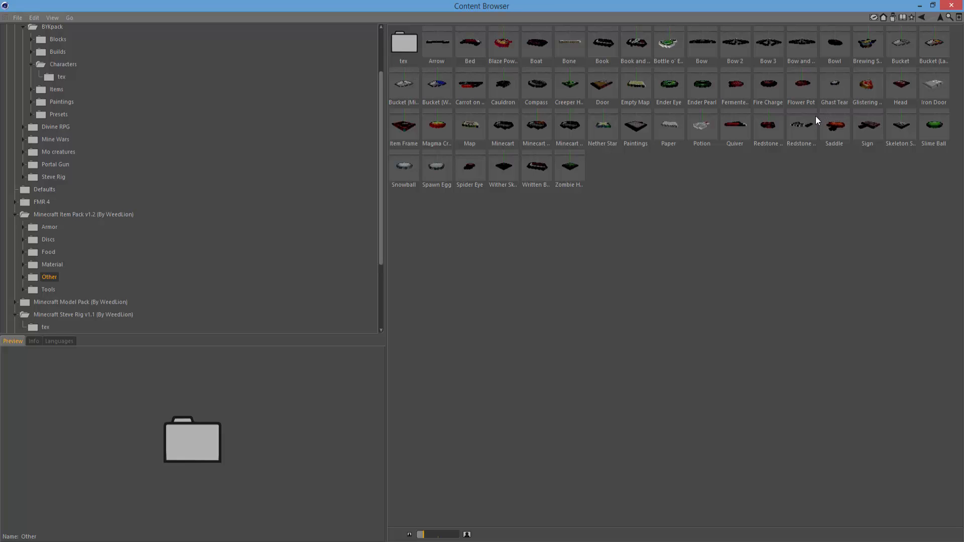
{"action": "left_click", "coordinate": [43, 288]}
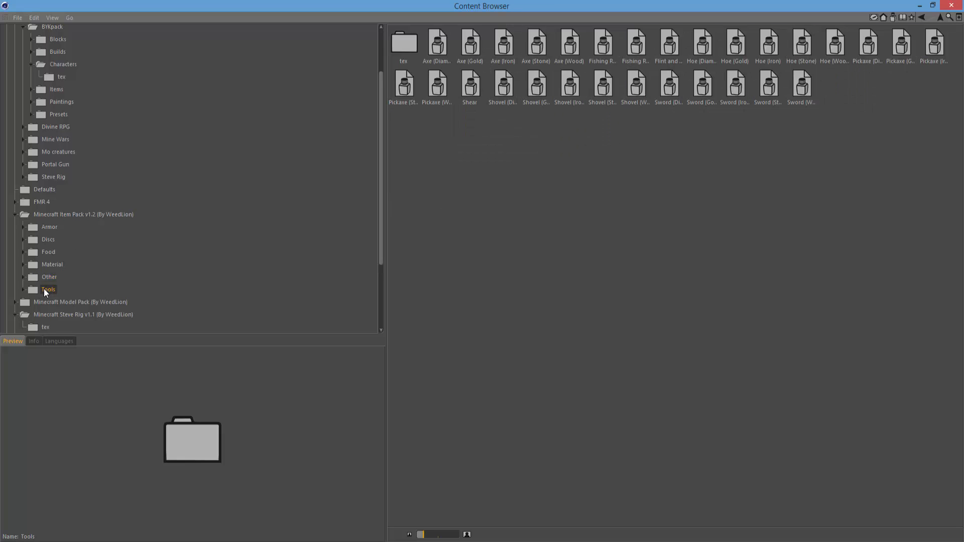
{"action": "left_click", "coordinate": [662, 54]}
{"action": "left_click", "coordinate": [603, 52]}
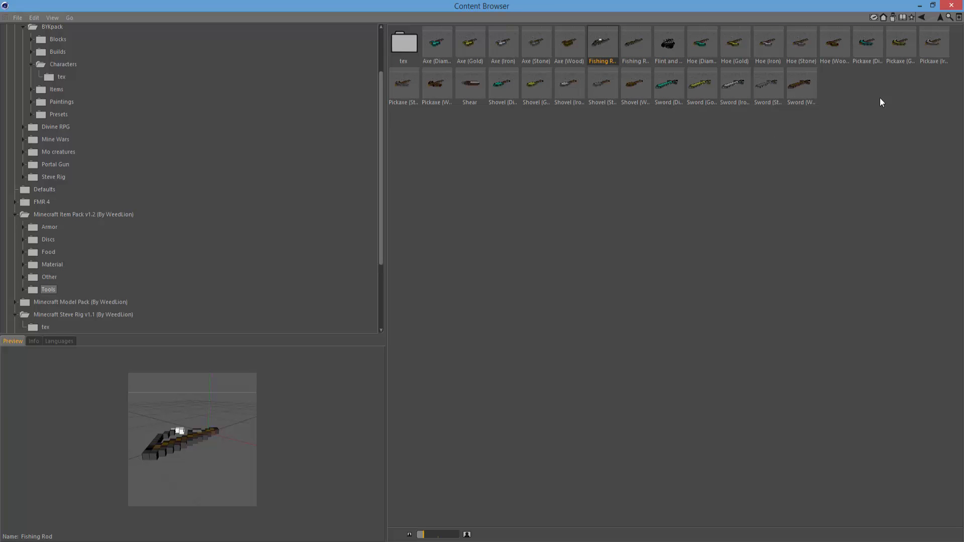
{"action": "left_click", "coordinate": [920, 6]}
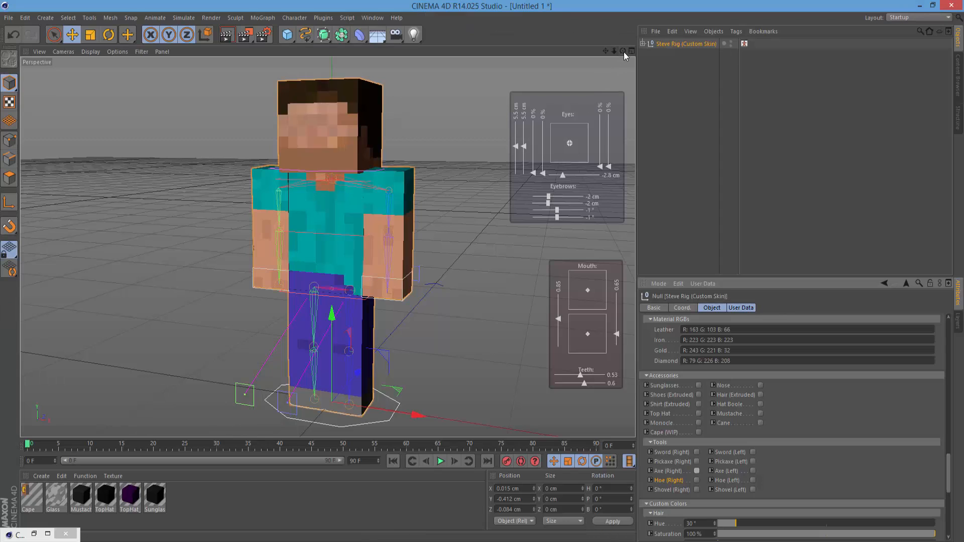
Swing both of the Steve rig's arms outward by moving the Right Arm and Left Arm controllers.
{"action": "left_click_drag", "start_coordinate": [622, 51], "coordinate": [487, 38]}
{"action": "left_click_drag", "start_coordinate": [327, 247], "coordinate": [327, 247], "text": "alt"}
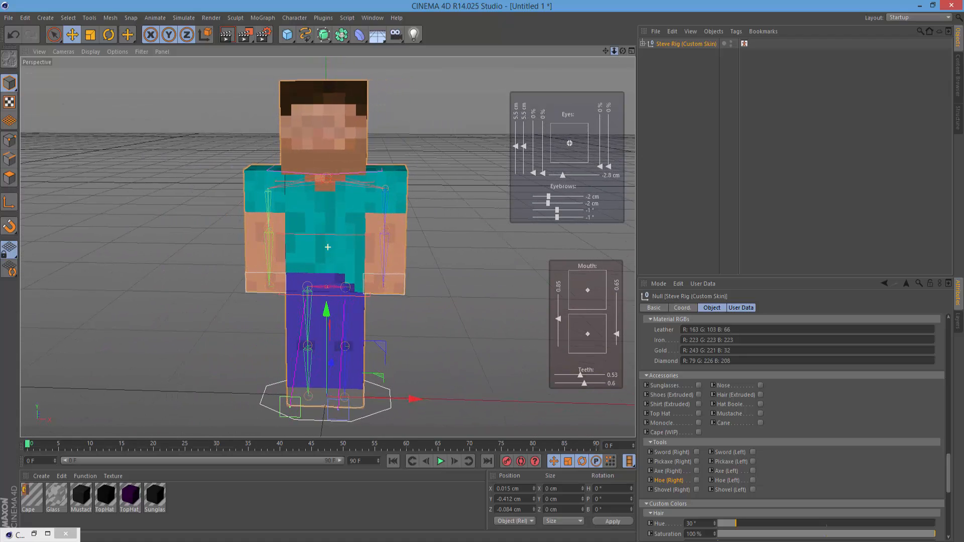
{"action": "scroll", "coordinate": [327, 247], "scroll_direction": "down", "scroll_amount": 2}
{"action": "left_click_drag", "start_coordinate": [622, 52], "coordinate": [616, 52]}
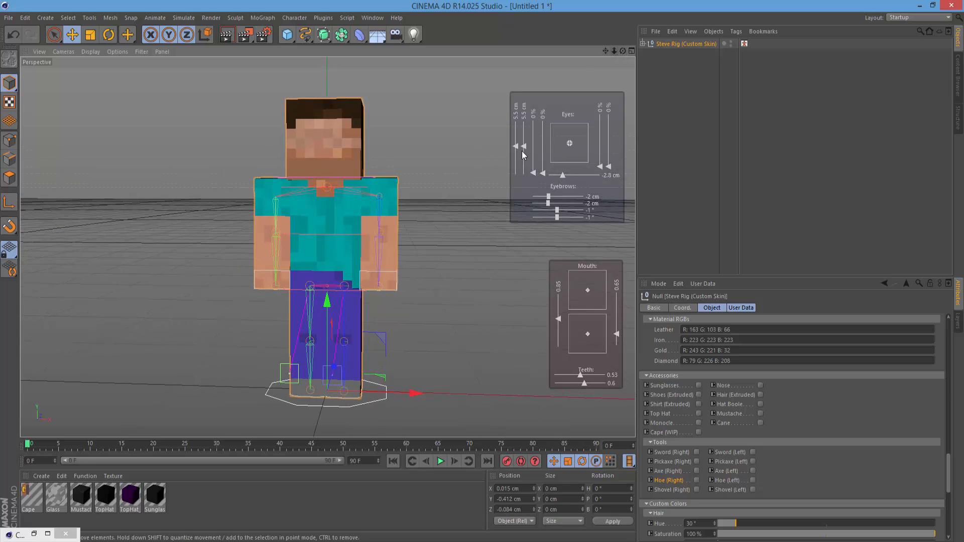
{"action": "left_click", "coordinate": [270, 292]}
{"action": "left_click_drag", "start_coordinate": [265, 294], "coordinate": [224, 271]}
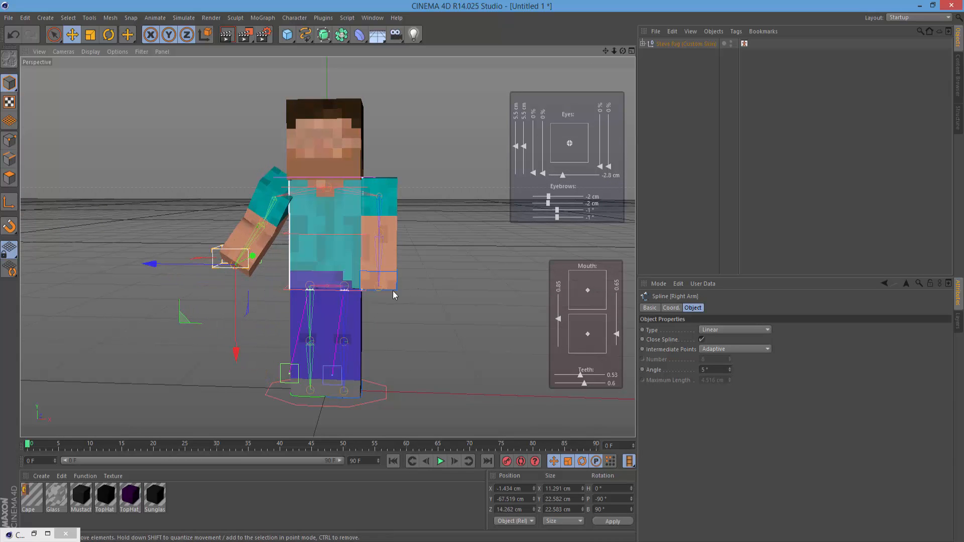
{"action": "left_click", "coordinate": [394, 286]}
{"action": "left_click_drag", "start_coordinate": [420, 282], "coordinate": [421, 269]}
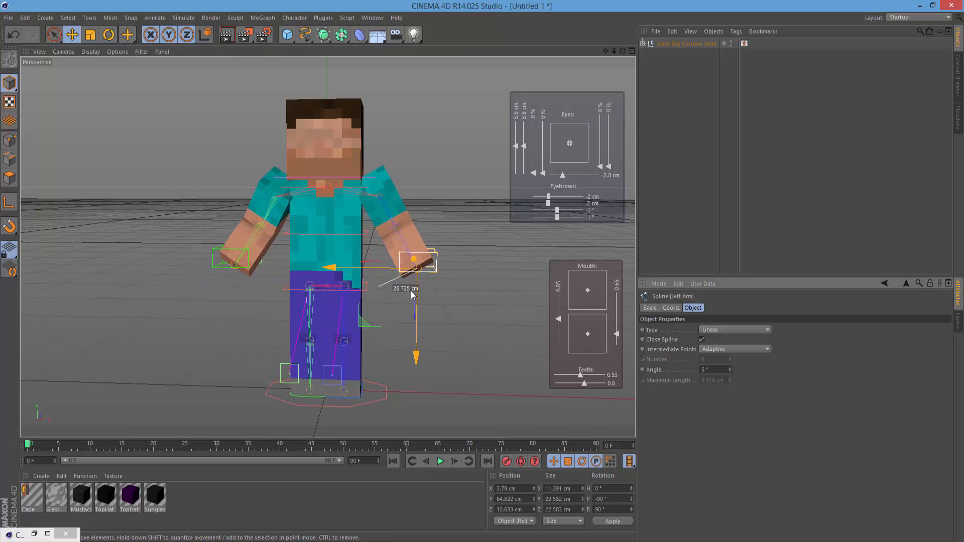
Spread the Steve rig's legs apart by moving the foot controllers.
{"action": "left_click", "coordinate": [318, 397]}
{"action": "left_click_drag", "start_coordinate": [318, 397], "coordinate": [357, 402]}
{"action": "left_click", "coordinate": [345, 397]}
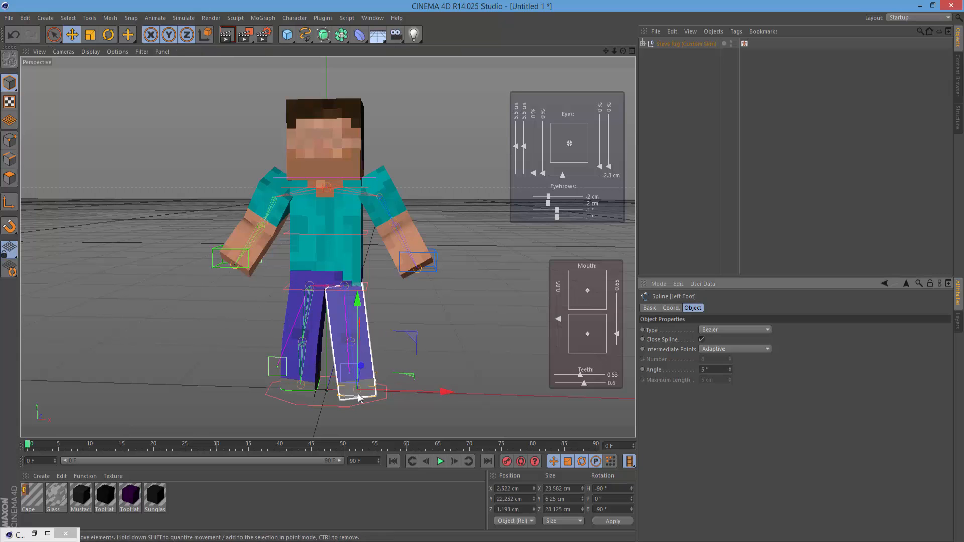
Select the head controller through the rig's Visual Selector and rotate it to about H -6°, P -15° and B 10°.
{"action": "mouse_move", "coordinate": [623, 50]}
{"action": "left_mouse_down"}
{"action": "mouse_move", "coordinate": [620, 27]}
{"action": "mouse_move", "coordinate": [622, 50]}
{"action": "mouse_move", "coordinate": [607, 53]}
{"action": "mouse_move", "coordinate": [620, 48]}
{"action": "left_mouse_up"}
{"action": "left_click", "coordinate": [744, 43]}
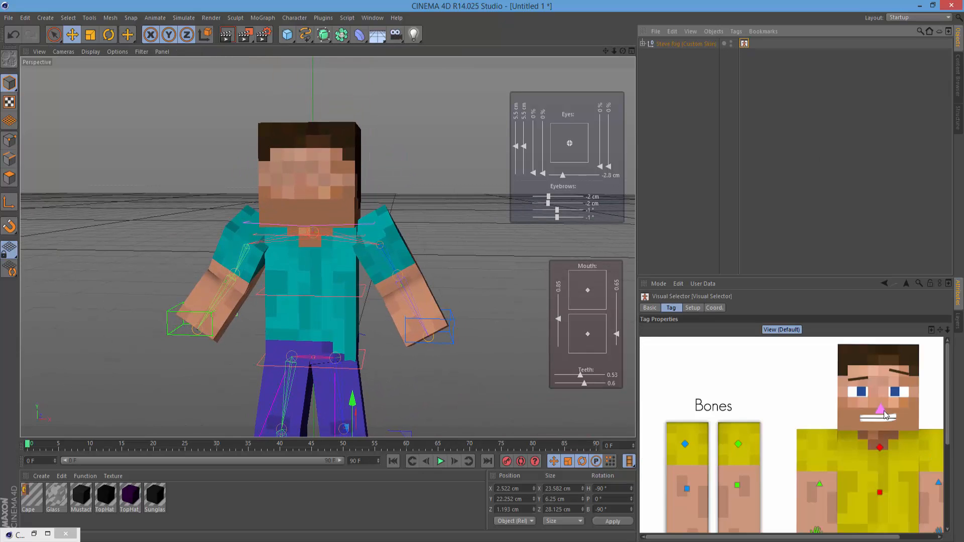
{"action": "left_click", "coordinate": [886, 417]}
{"action": "key", "text": "r"}
{"action": "left_click_drag", "start_coordinate": [622, 51], "coordinate": [608, 52]}
{"action": "left_click_drag", "start_coordinate": [326, 247], "coordinate": [376, 190]}
{"action": "left_click_drag", "start_coordinate": [311, 217], "coordinate": [277, 221]}
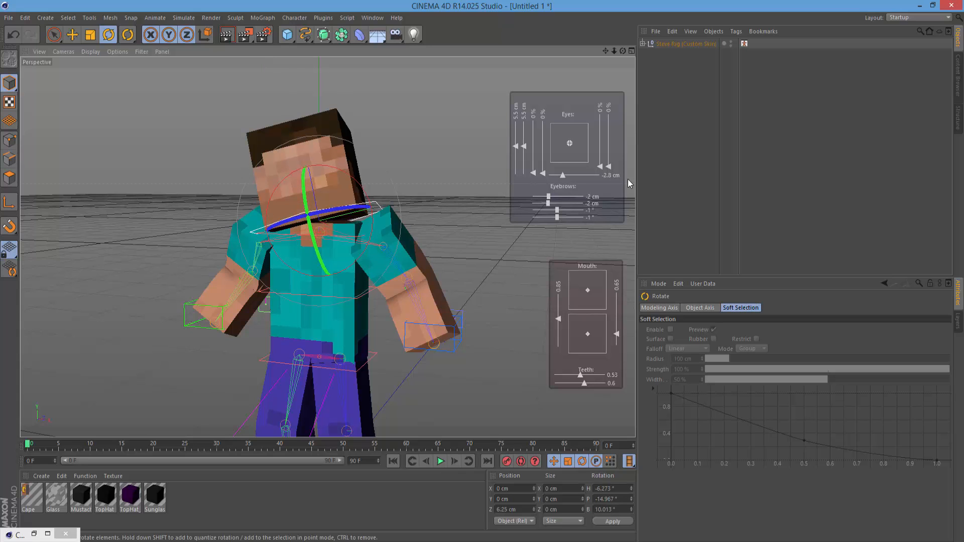
Delete the Steve Rig (Custom Skin) from the scene.
{"action": "left_click", "coordinate": [584, 194]}
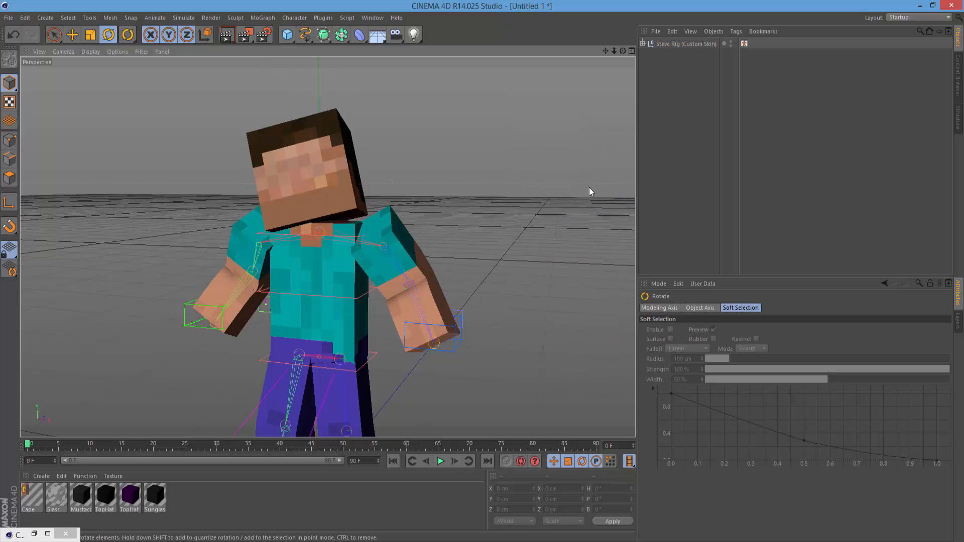
{"action": "left_click", "coordinate": [684, 44]}
{"action": "key", "text": "Delete"}
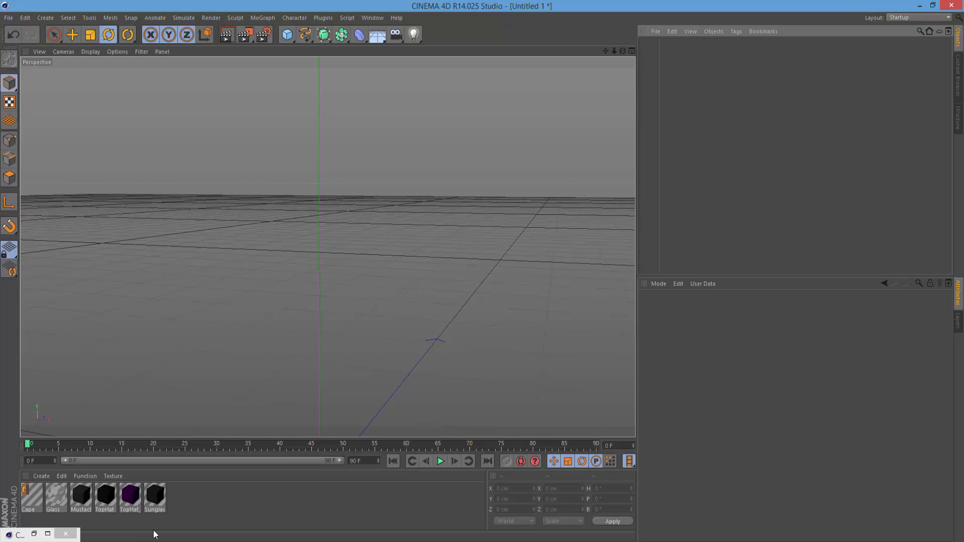
Load the Evolution Rig v. A preset into the scene and frame the character in the view.
{"action": "left_click", "coordinate": [48, 533]}
{"action": "left_click", "coordinate": [468, 44]}
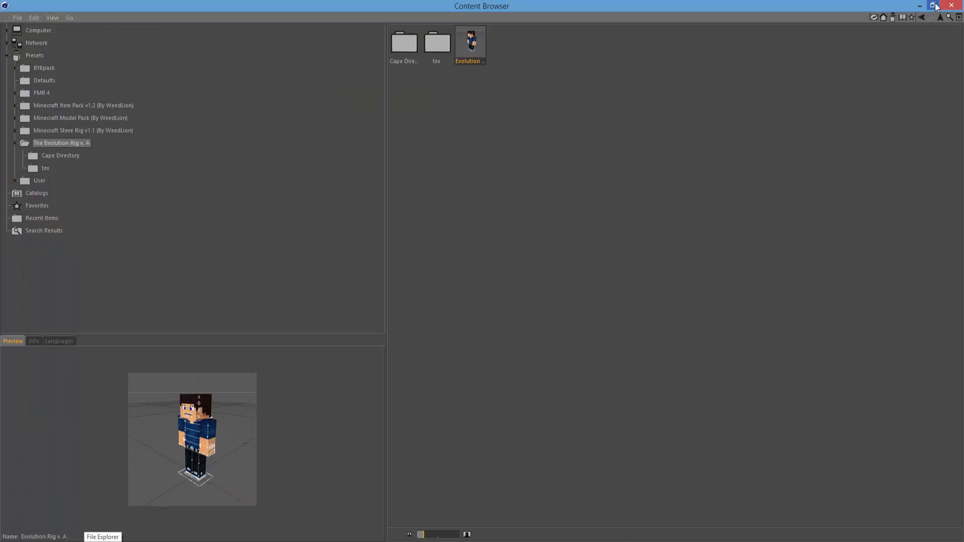
{"action": "left_click", "coordinate": [919, 6]}
{"action": "left_click_drag", "start_coordinate": [615, 52], "coordinate": [739, 268]}
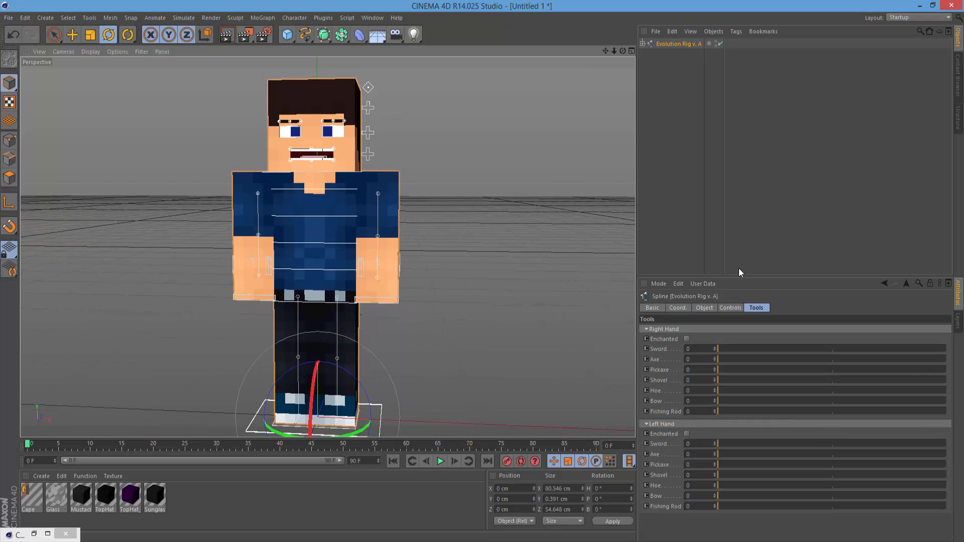
Show the Evolution rig's Controls along with its Tools, and examine the mouth and the facial controllers beside the head.
{"action": "left_click", "coordinate": [730, 309]}
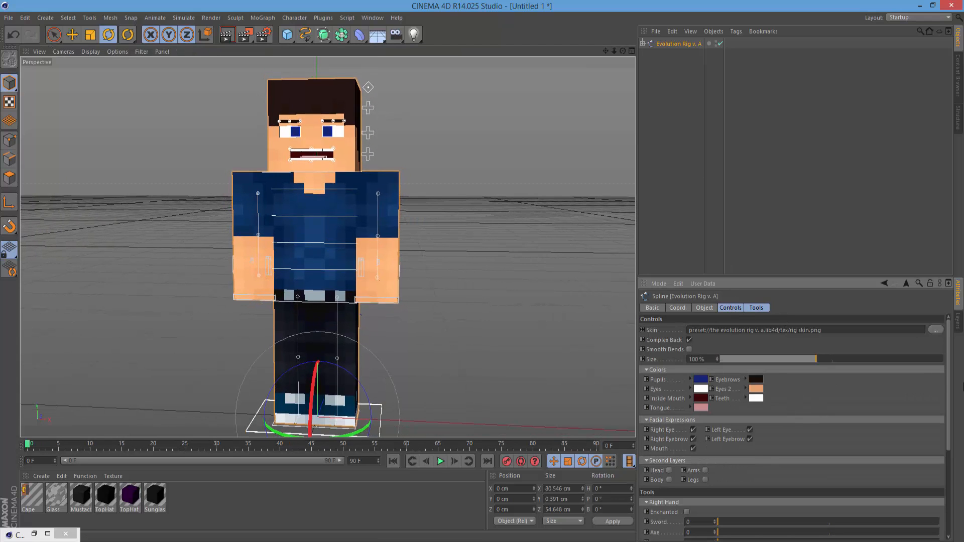
{"action": "left_click_drag", "start_coordinate": [948, 388], "coordinate": [961, 355]}
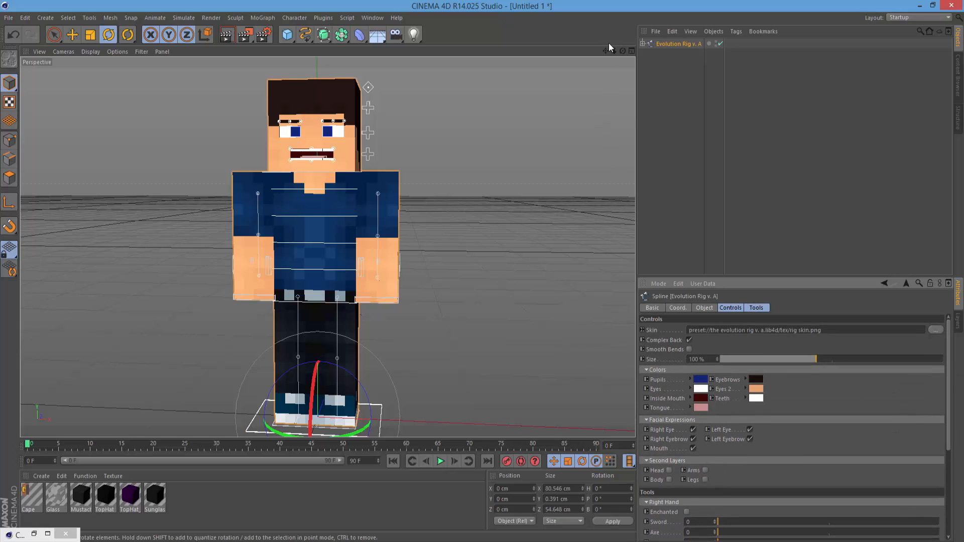
{"action": "left_click_drag", "start_coordinate": [614, 51], "coordinate": [703, 50]}
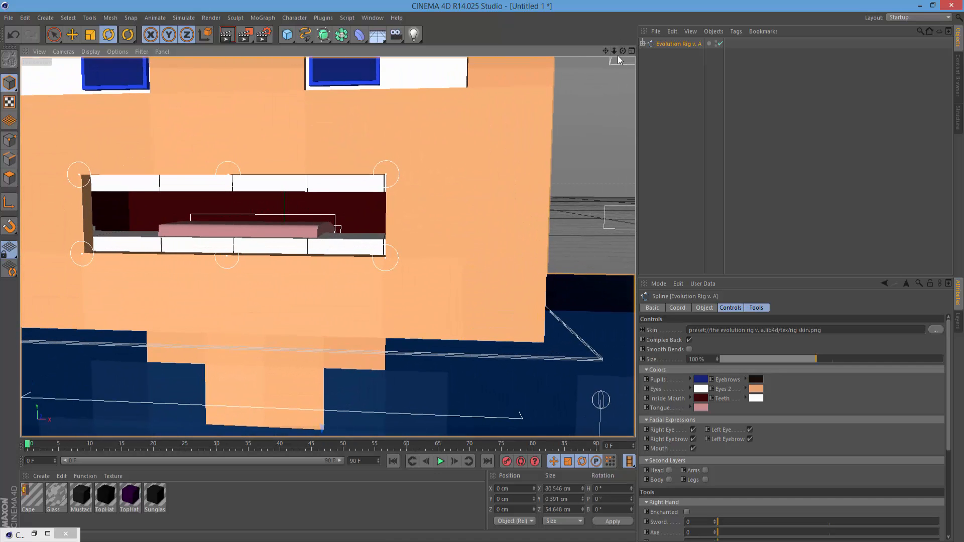
{"action": "left_click_drag", "start_coordinate": [615, 53], "coordinate": [592, 106]}
{"action": "left_click", "coordinate": [376, 187]}
{"action": "key", "text": "e"}
{"action": "left_click", "coordinate": [381, 162]}
{"action": "left_click", "coordinate": [567, 144]}
Try the Evolution rig's Head, Body, Arms and Legs second layers and its Mouth option, restoring each setting.
{"action": "left_click", "coordinate": [678, 44]}
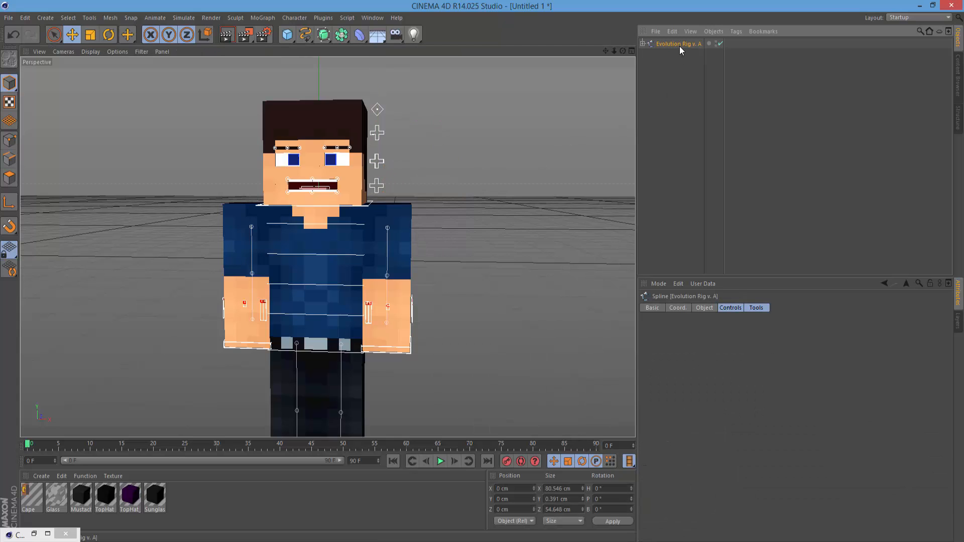
{"action": "scroll", "coordinate": [939, 374], "scroll_direction": "down", "scroll_amount": 3}
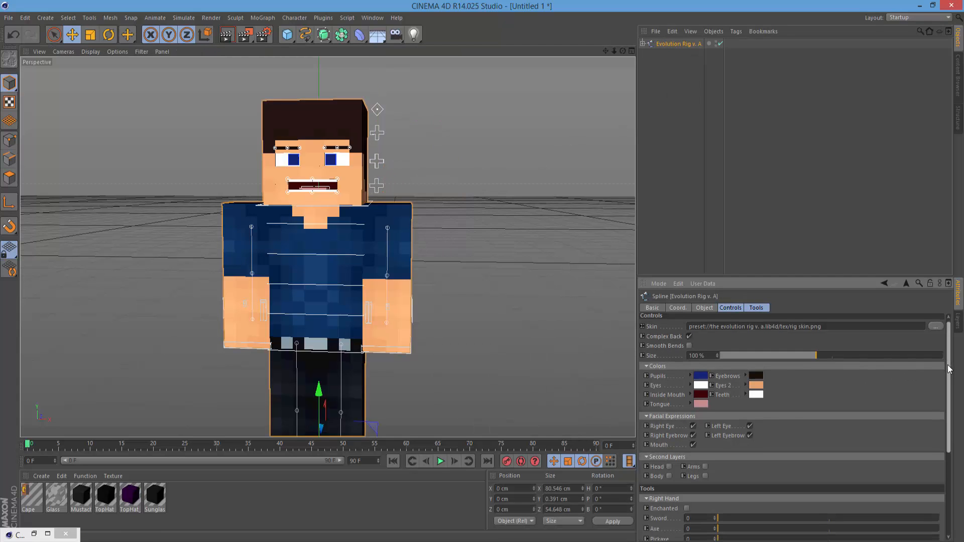
{"action": "scroll", "coordinate": [942, 375], "scroll_direction": "down", "scroll_amount": 5}
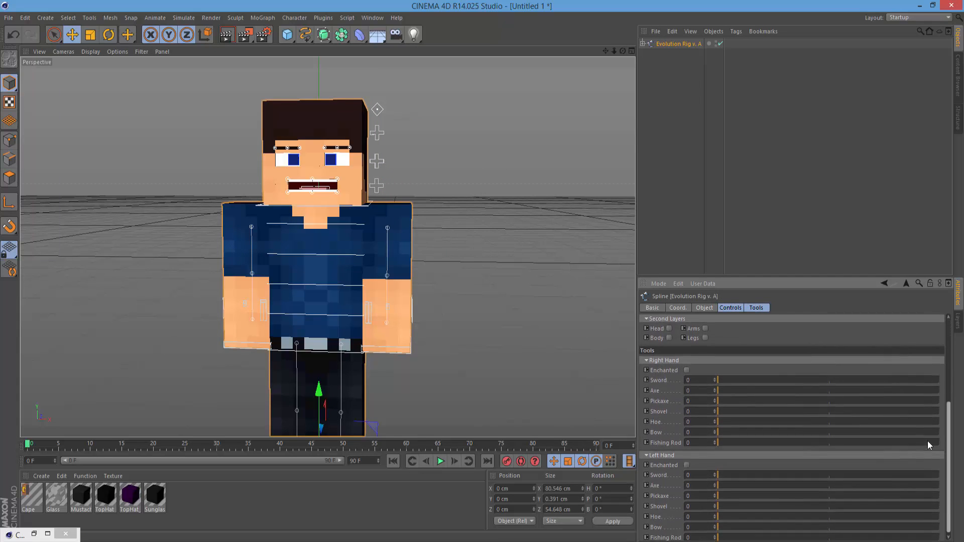
{"action": "left_click", "coordinate": [669, 390]}
{"action": "left_click", "coordinate": [669, 390]}
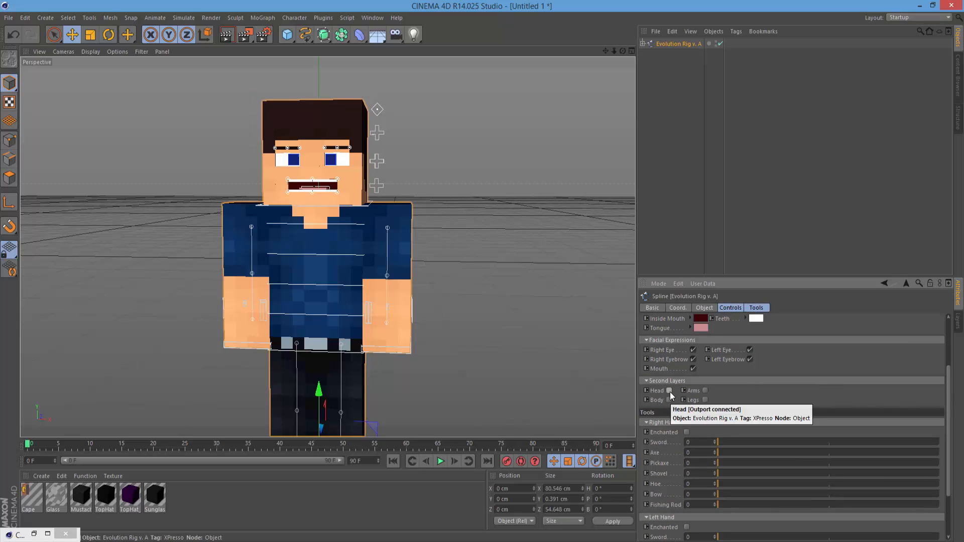
{"action": "left_click", "coordinate": [670, 400]}
{"action": "left_click", "coordinate": [705, 391]}
{"action": "left_click", "coordinate": [705, 400]}
{"action": "left_click", "coordinate": [669, 391]}
{"action": "left_click", "coordinate": [669, 400]}
{"action": "left_click", "coordinate": [705, 390]}
{"action": "left_click", "coordinate": [705, 400]}
{"action": "left_click", "coordinate": [692, 368]}
{"action": "left_click", "coordinate": [692, 368]}
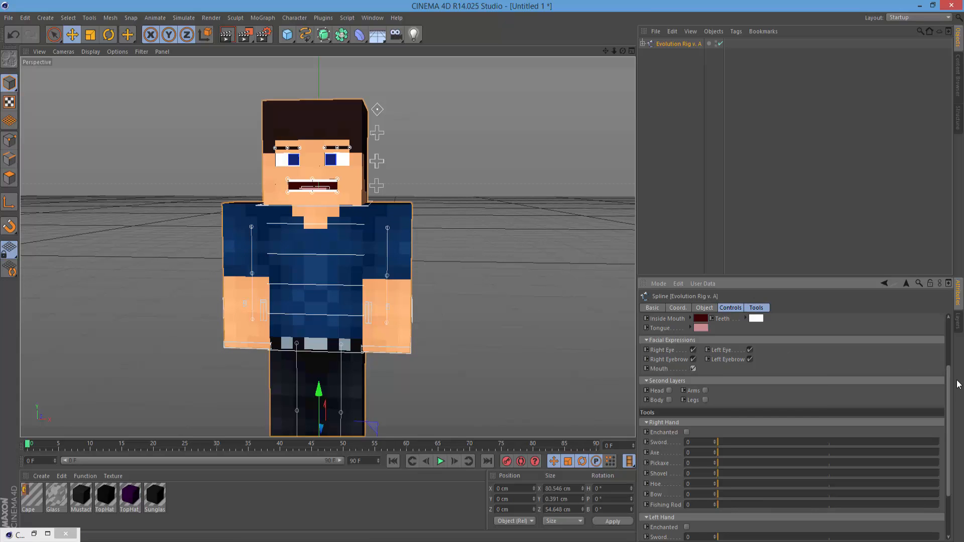
Try the right hand's Sword at 3 with Enchanted turned on, restoring Enchanted to off and Sword to 0.
{"action": "scroll", "coordinate": [705, 358], "scroll_direction": "up", "scroll_amount": 5}
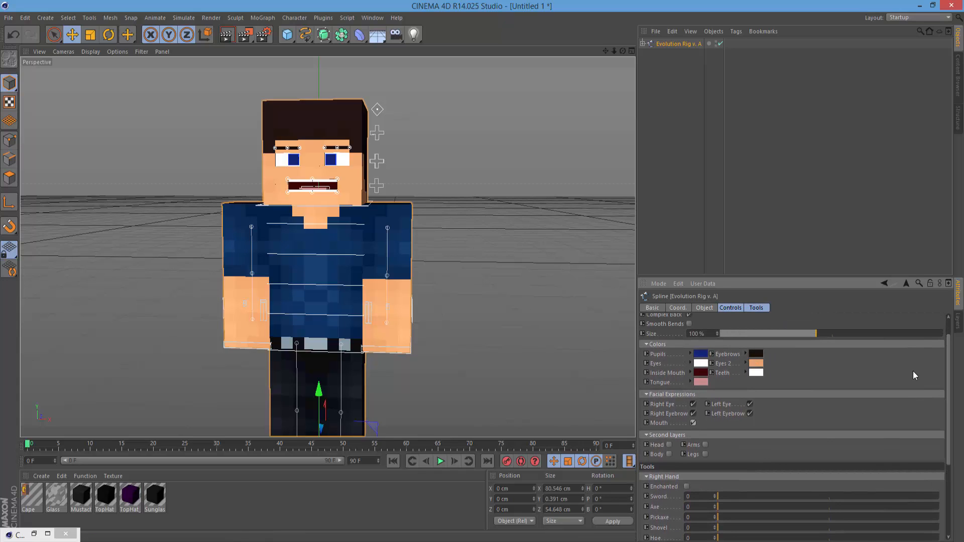
{"action": "scroll", "coordinate": [938, 467], "scroll_direction": "down", "scroll_amount": 10}
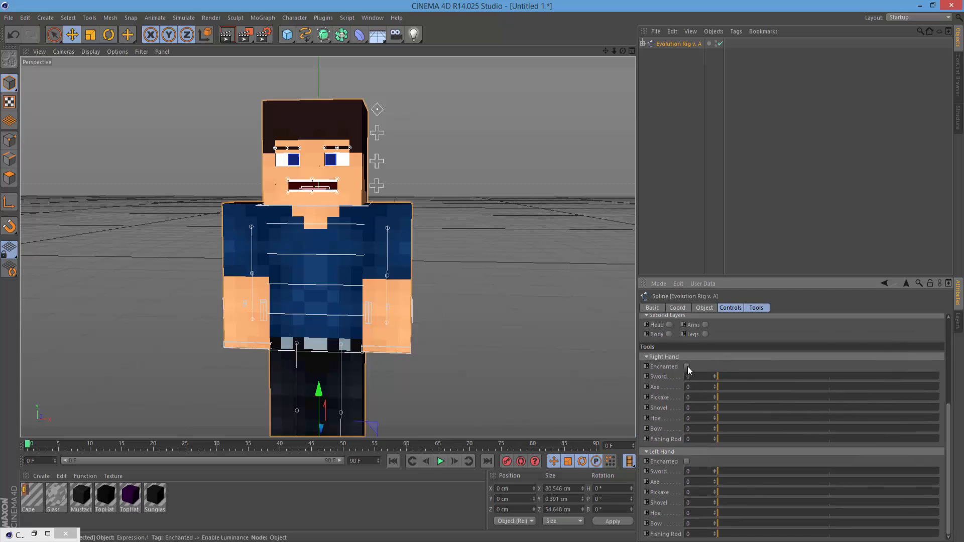
{"action": "left_click_drag", "start_coordinate": [721, 377], "coordinate": [841, 381]}
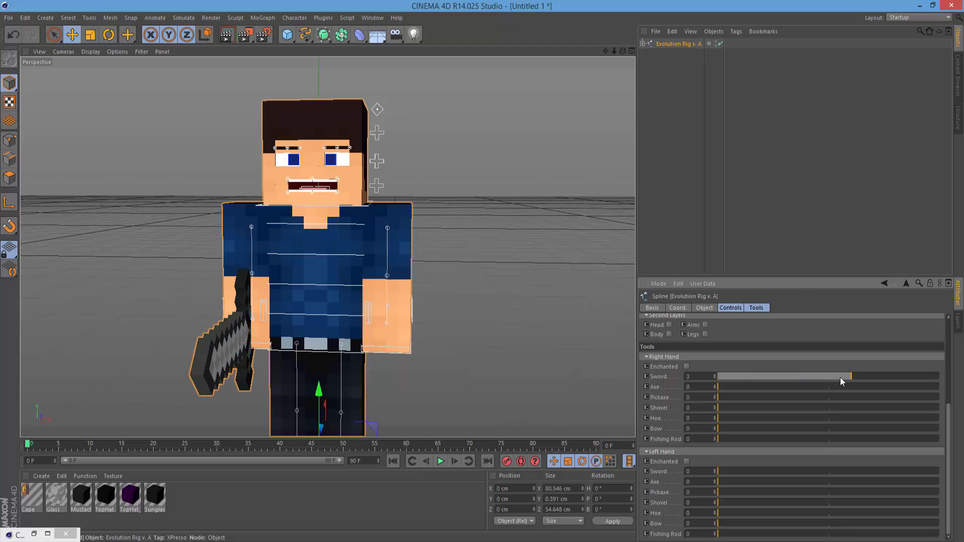
{"action": "left_click", "coordinate": [688, 369]}
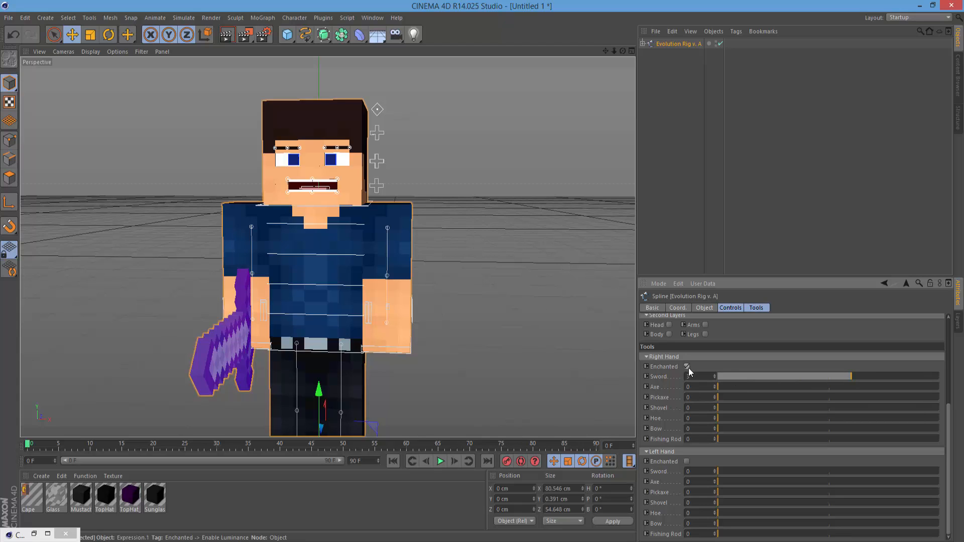
{"action": "left_click", "coordinate": [689, 368]}
{"action": "left_click_drag", "start_coordinate": [807, 377], "coordinate": [711, 375]}
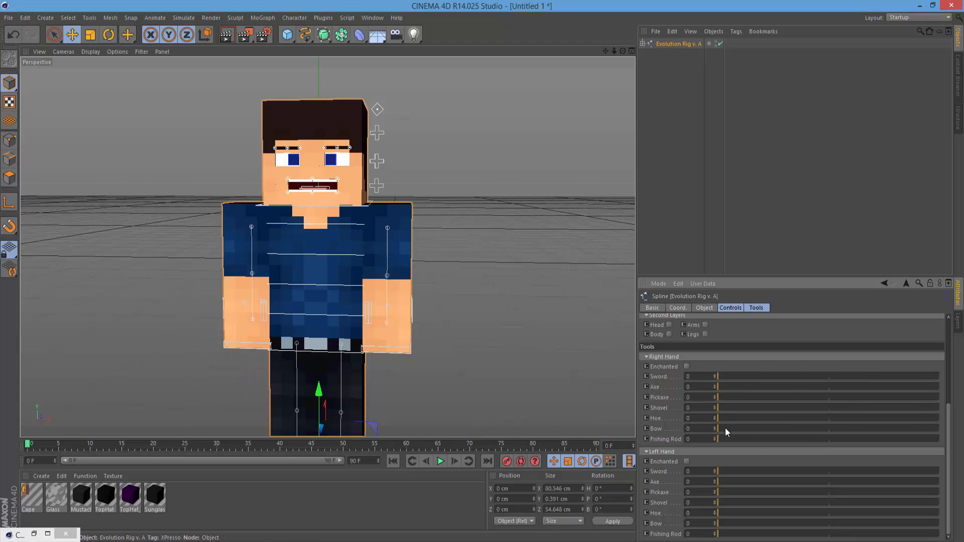
Try the right hand's Bow at 4 with and without Enchanted, restoring Bow to 0.
{"action": "left_click_drag", "start_coordinate": [728, 439], "coordinate": [920, 432]}
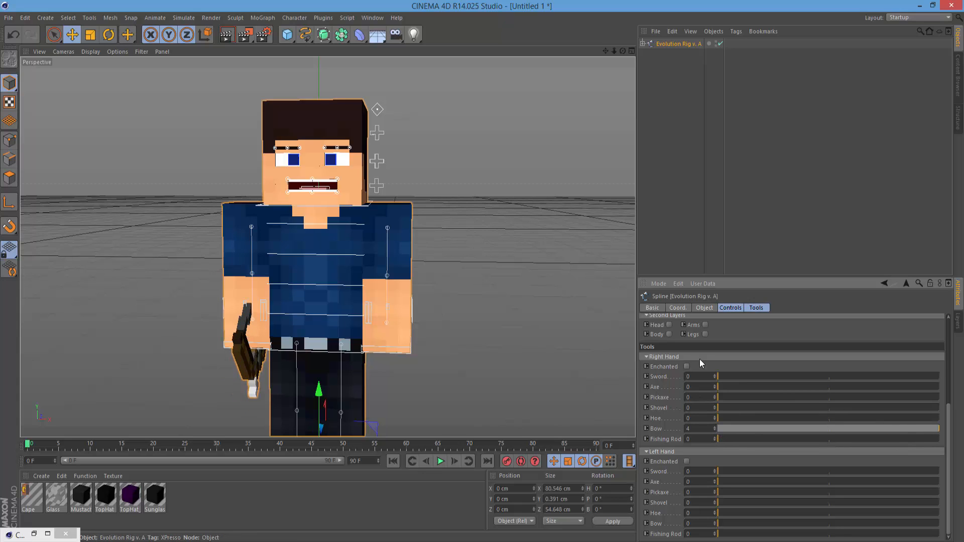
{"action": "left_click", "coordinate": [686, 367]}
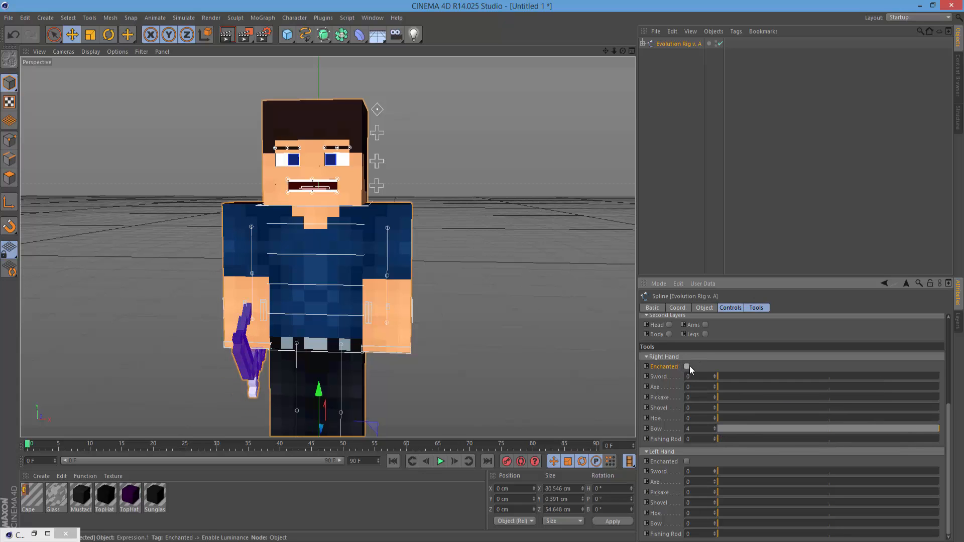
{"action": "left_click", "coordinate": [687, 366]}
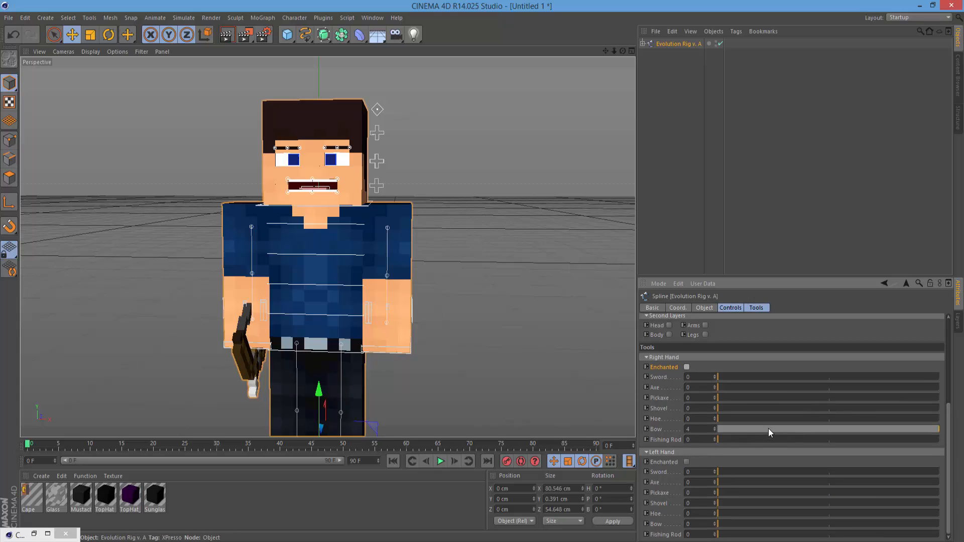
{"action": "left_click_drag", "start_coordinate": [768, 429], "coordinate": [712, 430]}
{"action": "left_click_drag", "start_coordinate": [948, 424], "coordinate": [960, 480]}
{"action": "left_click_drag", "start_coordinate": [947, 425], "coordinate": [921, 359]}
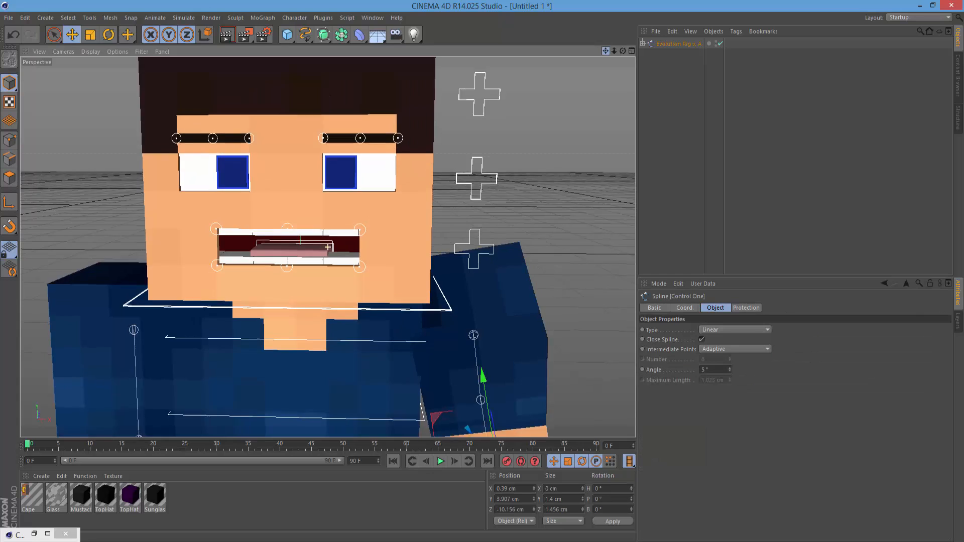
Select the diamond-shaped Extras controller beside the head and try its Headphones option, switching it back off.
{"action": "left_click_drag", "start_coordinate": [605, 51], "coordinate": [574, 186]}
{"action": "left_click", "coordinate": [456, 170]}
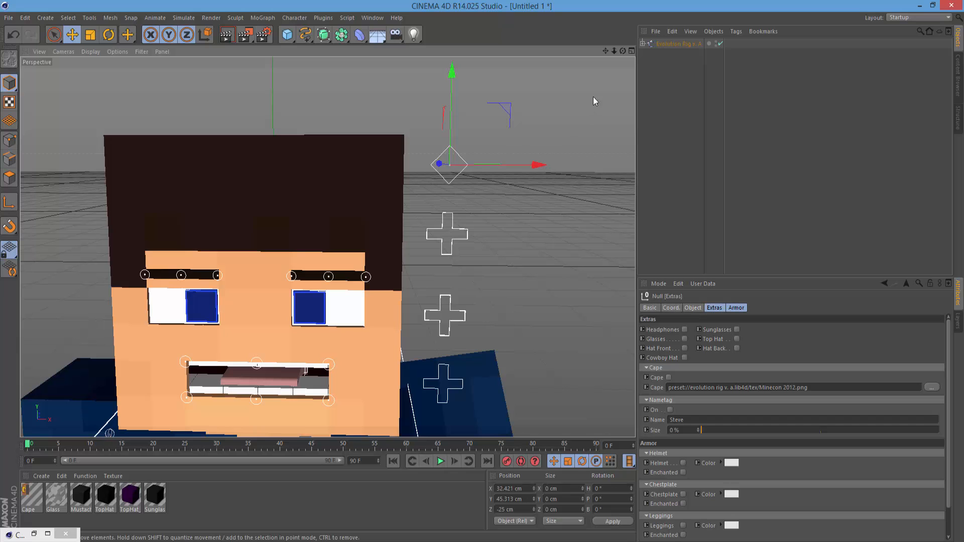
{"action": "mouse_move", "coordinate": [623, 50]}
{"action": "left_mouse_down"}
{"action": "mouse_move", "coordinate": [585, 55]}
{"action": "mouse_move", "coordinate": [622, 63]}
{"action": "mouse_move", "coordinate": [607, 52]}
{"action": "mouse_move", "coordinate": [622, 39]}
{"action": "left_mouse_up"}
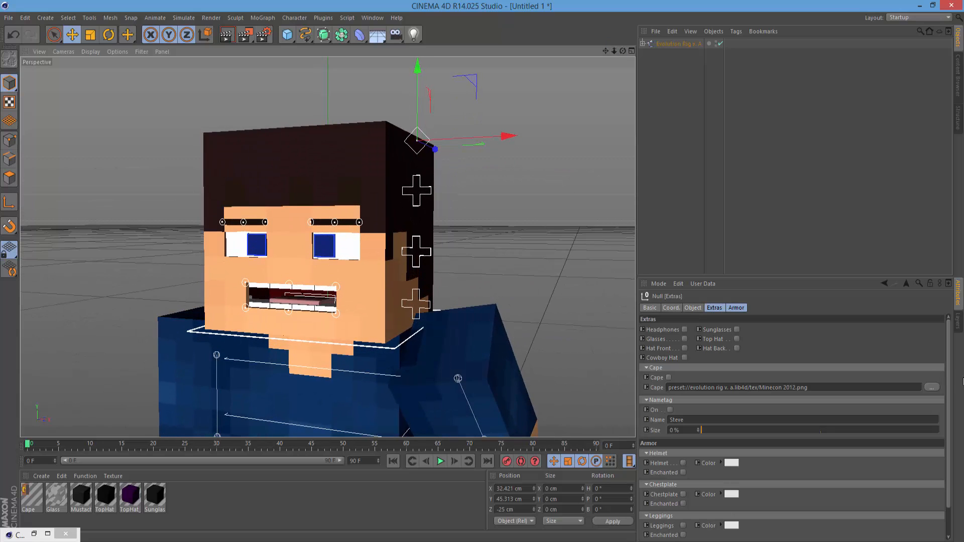
{"action": "left_click", "coordinate": [684, 330]}
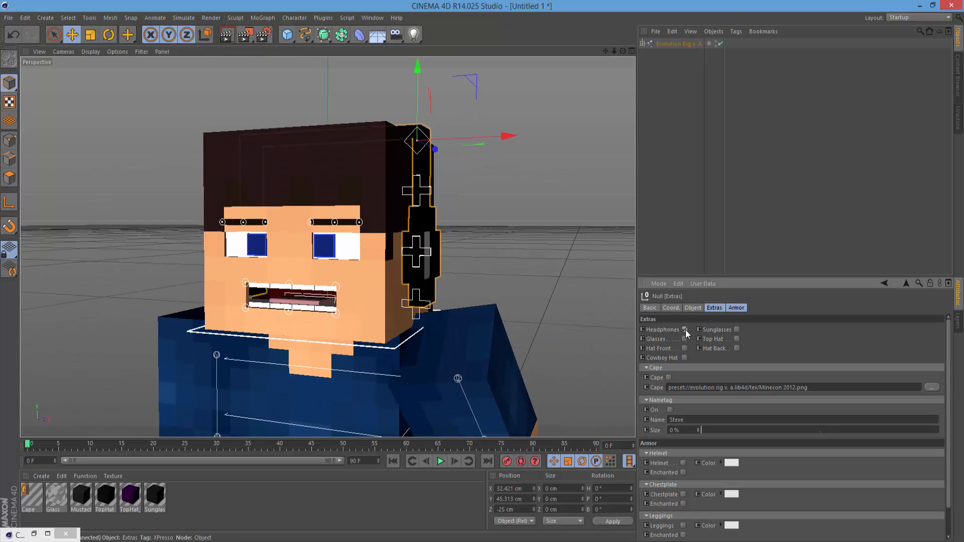
{"action": "left_click", "coordinate": [685, 330]}
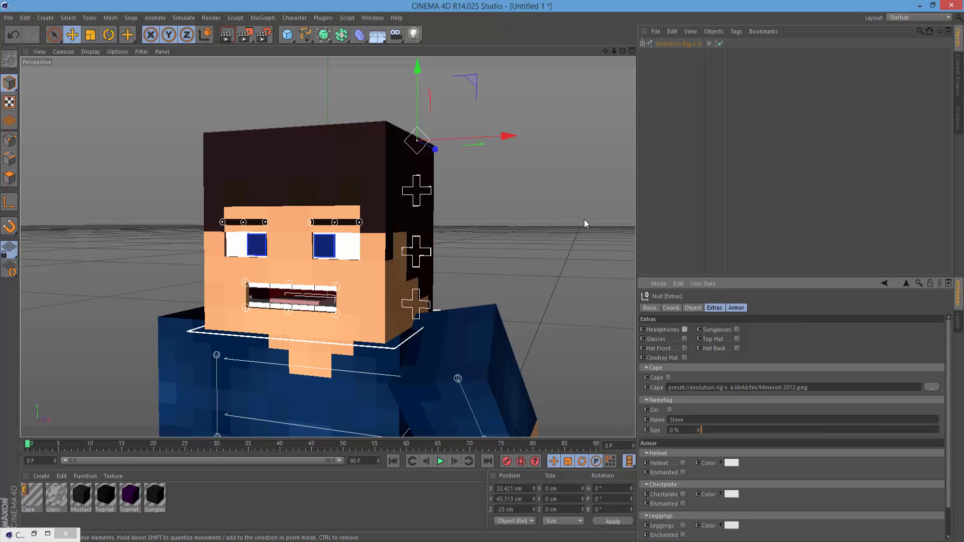
Show only the Armor settings and try the Helmet with and without its Enchanted option, switching both back off.
{"action": "left_click", "coordinate": [737, 308]}
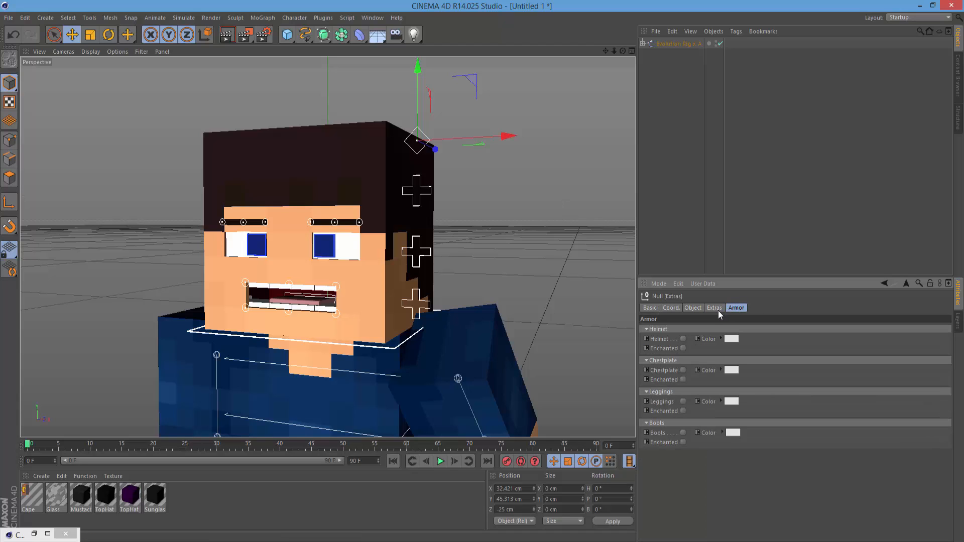
{"action": "left_click", "coordinate": [683, 339]}
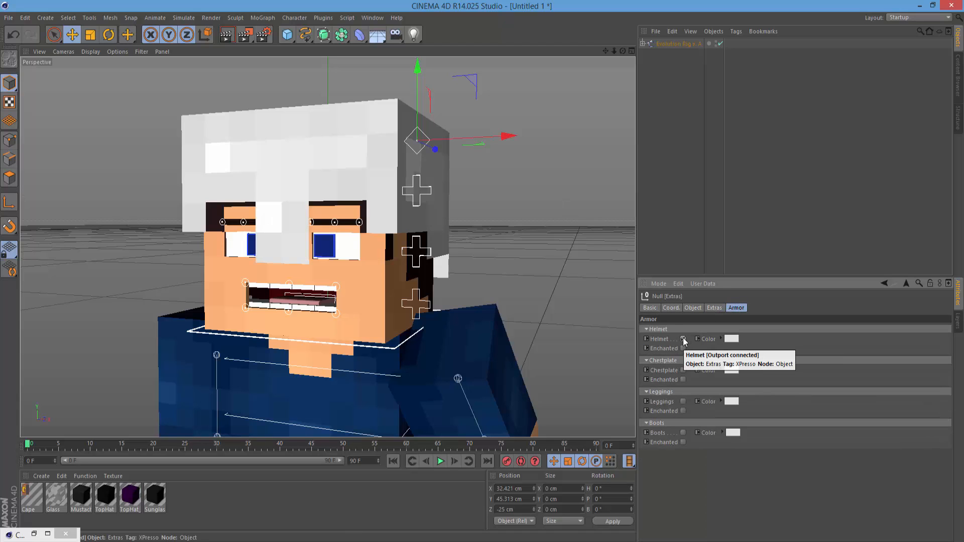
{"action": "left_click", "coordinate": [683, 339]}
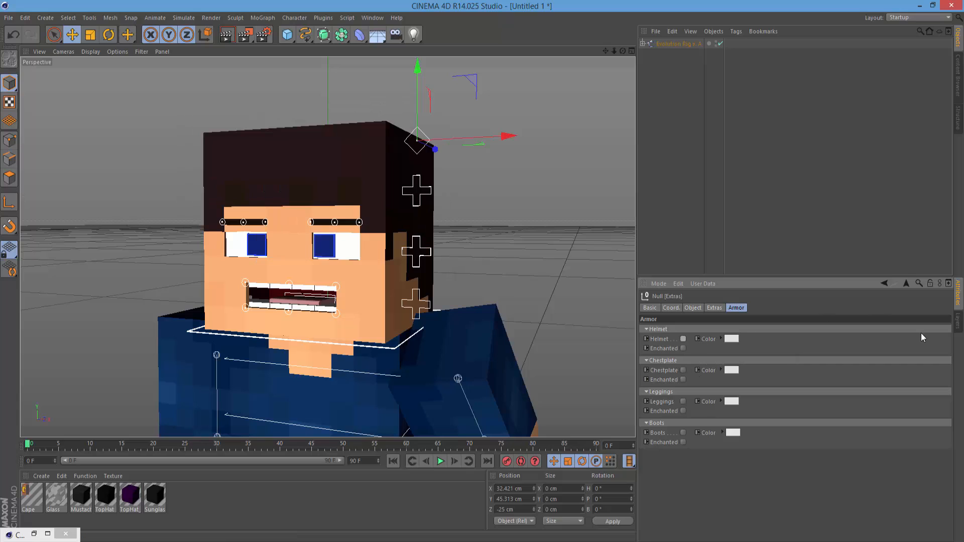
{"action": "left_click", "coordinate": [683, 338]}
{"action": "left_click", "coordinate": [683, 348]}
{"action": "left_click", "coordinate": [683, 349]}
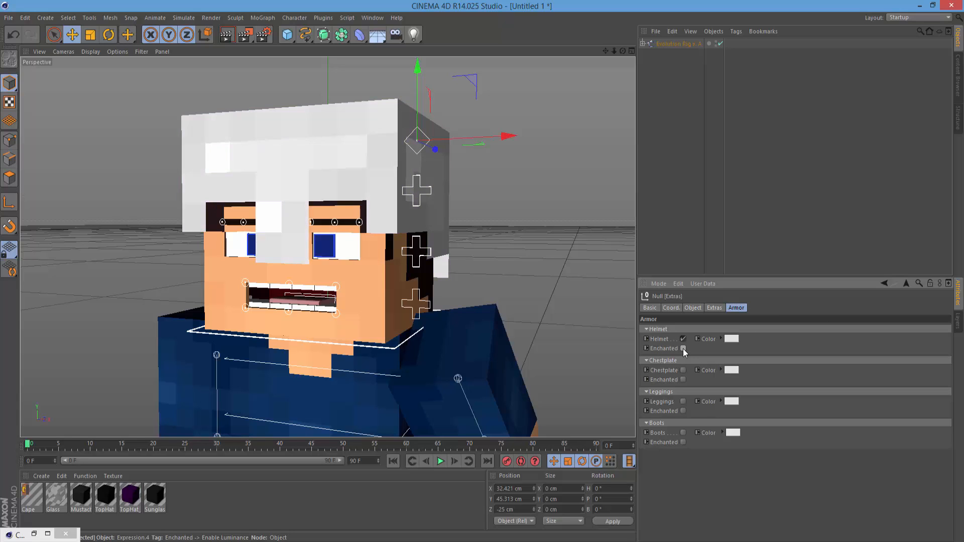
{"action": "left_click", "coordinate": [682, 338]}
Try the Chestplate, Leggings and Boots armor options, and show the Extras settings together with Armor again.
{"action": "left_click", "coordinate": [683, 369]}
{"action": "left_click", "coordinate": [683, 370]}
{"action": "left_click", "coordinate": [683, 401]}
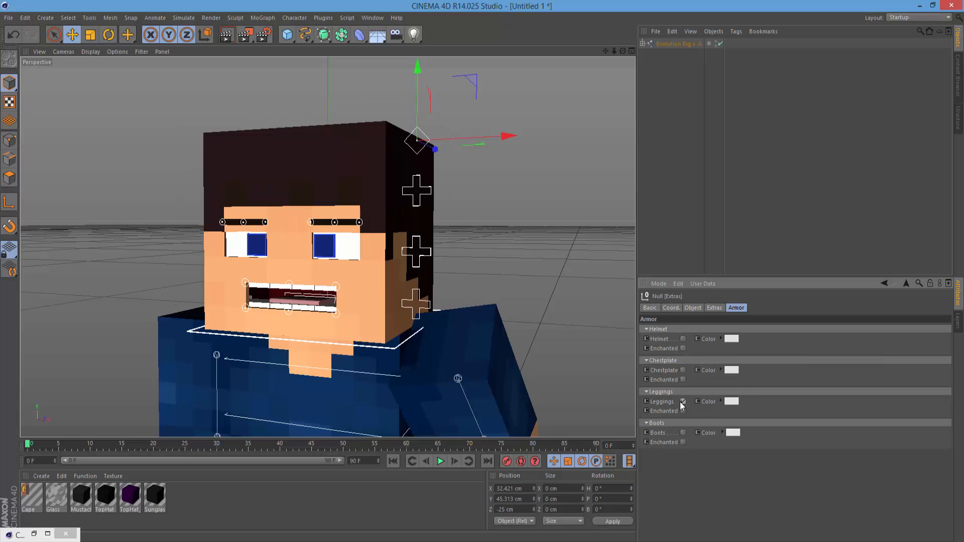
{"action": "left_click", "coordinate": [684, 432]}
{"action": "left_click", "coordinate": [715, 309], "text": "shift"}
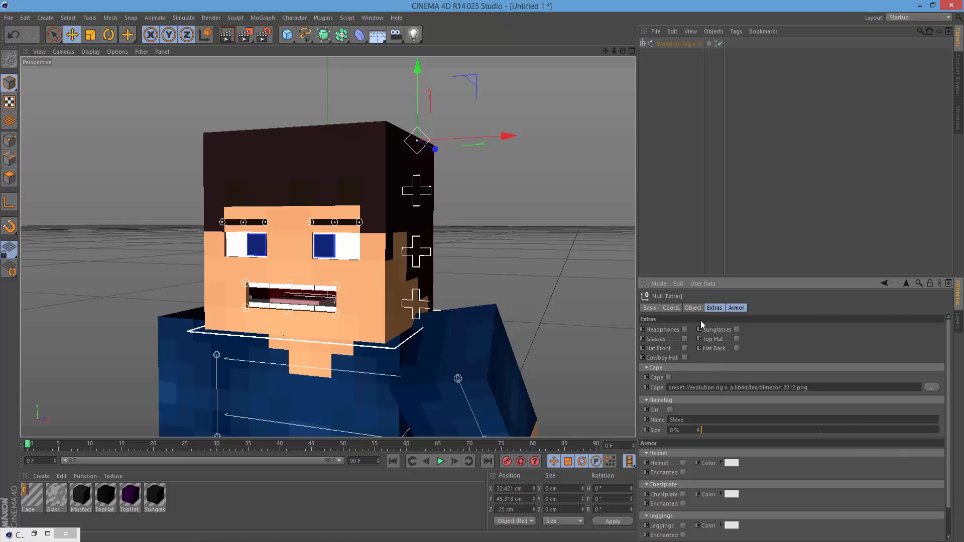
Switch to Camtasia Studio, preview the Team Gold Medal image at 0:00:14;03, and return to Cinema 4D.
{"action": "left_click_drag", "start_coordinate": [614, 51], "coordinate": [599, 52]}
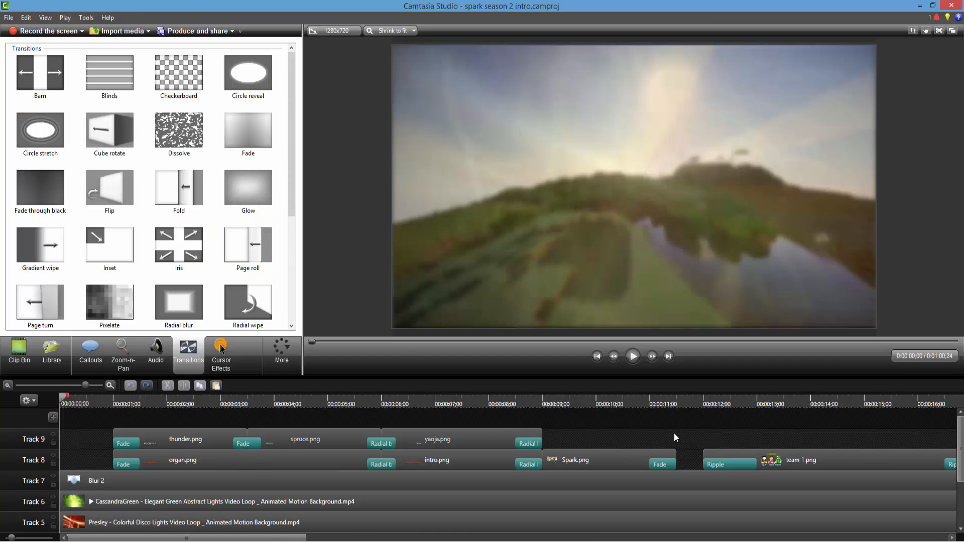
{"action": "left_click", "coordinate": [816, 406]}
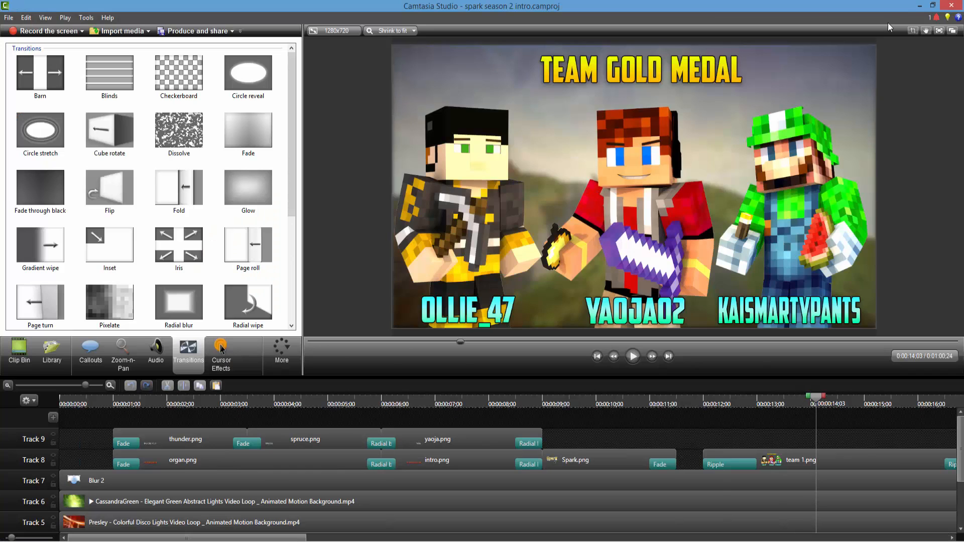
{"action": "left_click", "coordinate": [919, 7]}
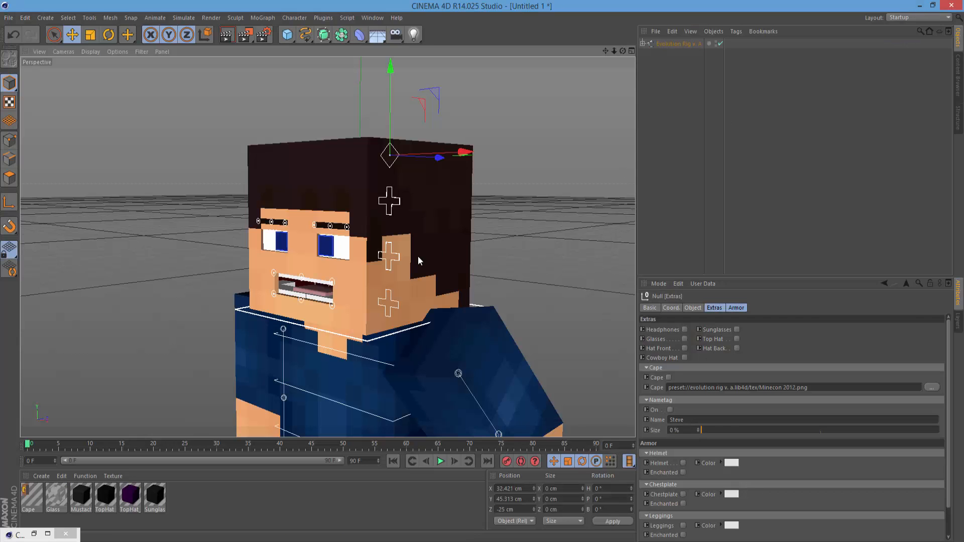
Turn on the Headphones and try red as their Main color, undoing the color change.
{"action": "left_click", "coordinate": [684, 329]}
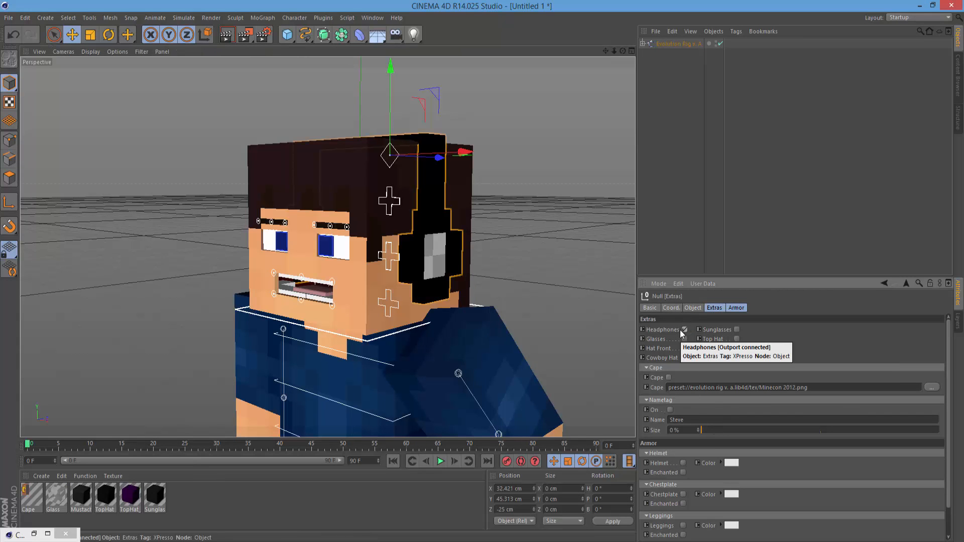
{"action": "left_click", "coordinate": [424, 220]}
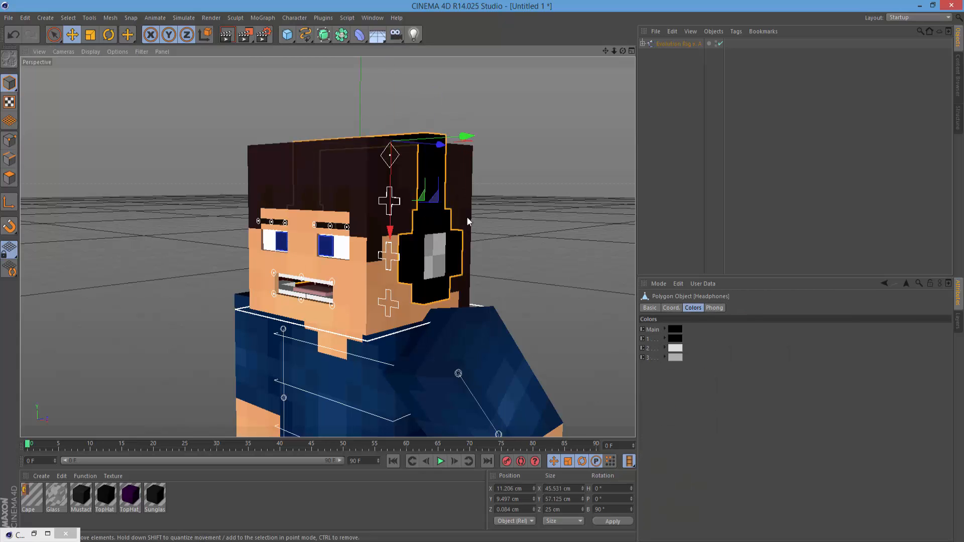
{"action": "left_click", "coordinate": [677, 329]}
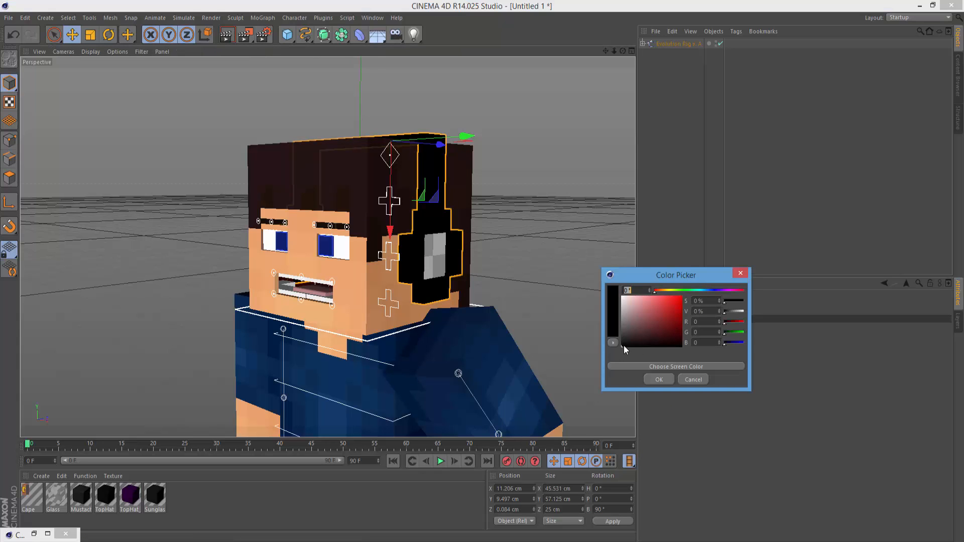
{"action": "left_click", "coordinate": [677, 297]}
{"action": "left_click", "coordinate": [659, 380]}
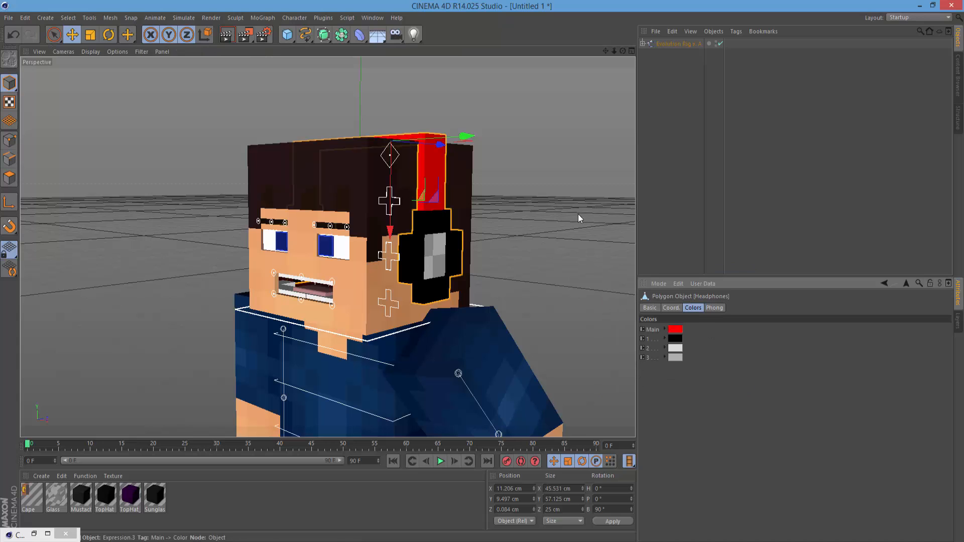
{"action": "key", "text": "ctrl+z"}
Try red for color 1 of the headphones, the outer part of the earcup, and undo it.
{"action": "left_click", "coordinate": [676, 339]}
{"action": "left_click_drag", "start_coordinate": [641, 343], "coordinate": [679, 304]}
{"action": "left_click", "coordinate": [660, 387]}
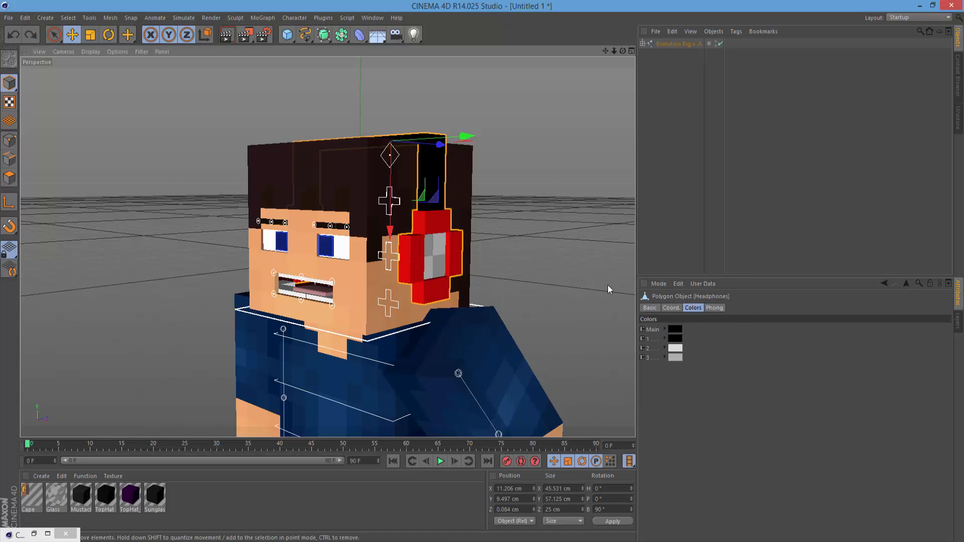
{"action": "key", "text": "ctrl+z"}
Try red shades for the inner checkered colors of the headphones' earcup, discarding the changes.
{"action": "left_click", "coordinate": [670, 349]}
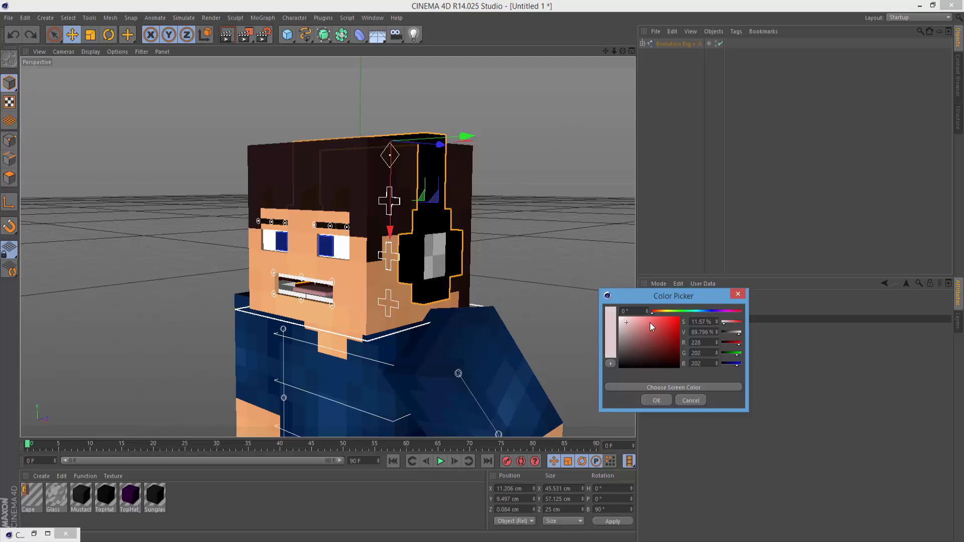
{"action": "left_click", "coordinate": [666, 400]}
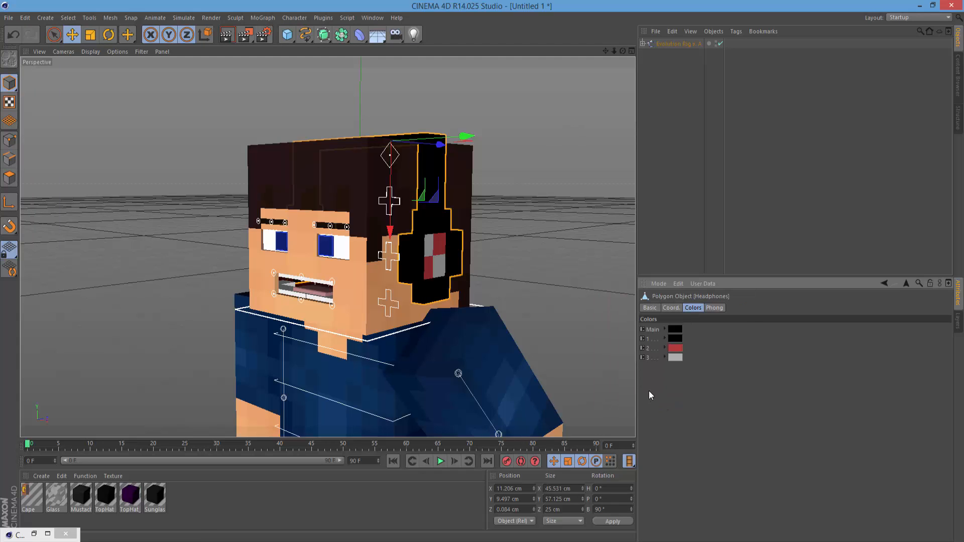
{"action": "left_click", "coordinate": [667, 355]}
{"action": "left_click", "coordinate": [657, 333]}
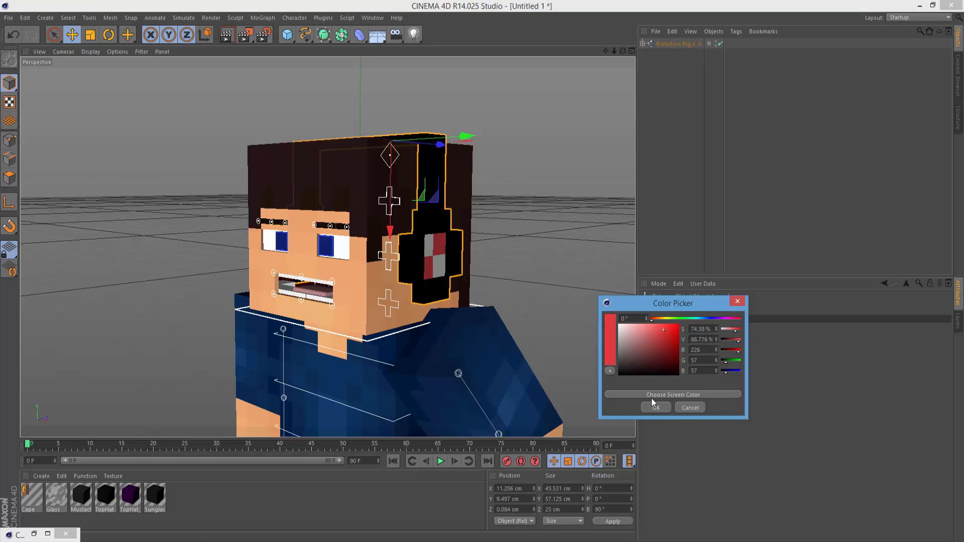
{"action": "left_click", "coordinate": [690, 407]}
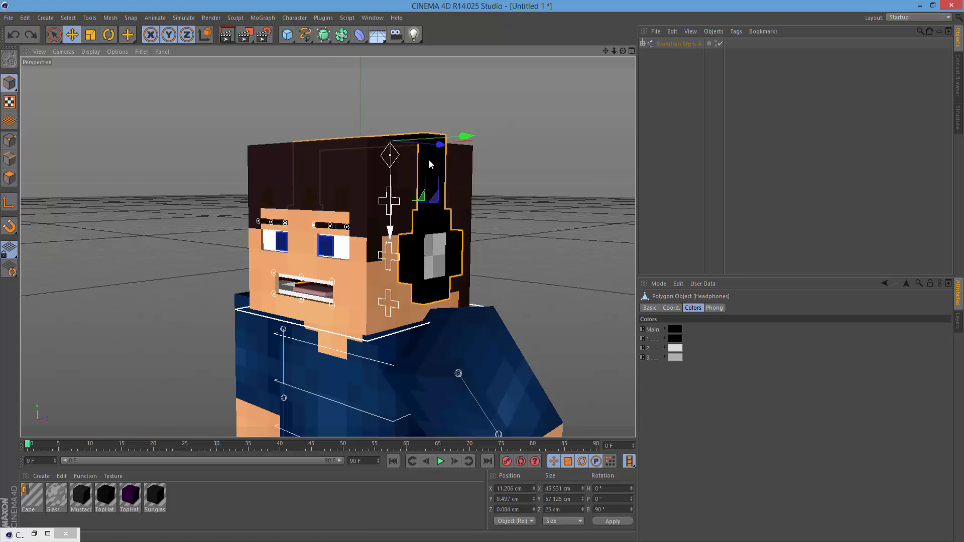
Reselect the Extras controller and replace the Headphones with the Sunglasses, then with the Glasses.
{"action": "left_click_drag", "start_coordinate": [623, 51], "coordinate": [415, 152]}
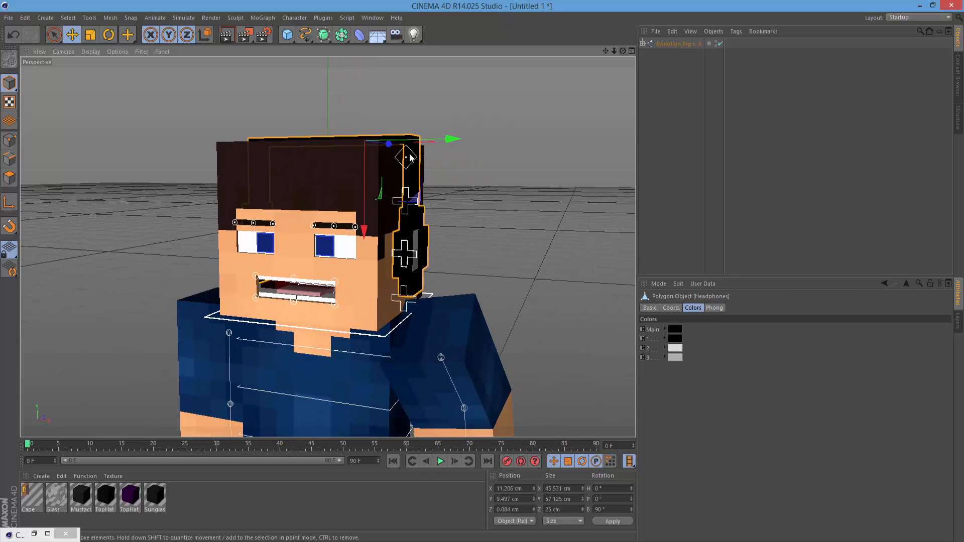
{"action": "left_click_drag", "start_coordinate": [621, 52], "coordinate": [414, 161]}
{"action": "left_click", "coordinate": [414, 164]}
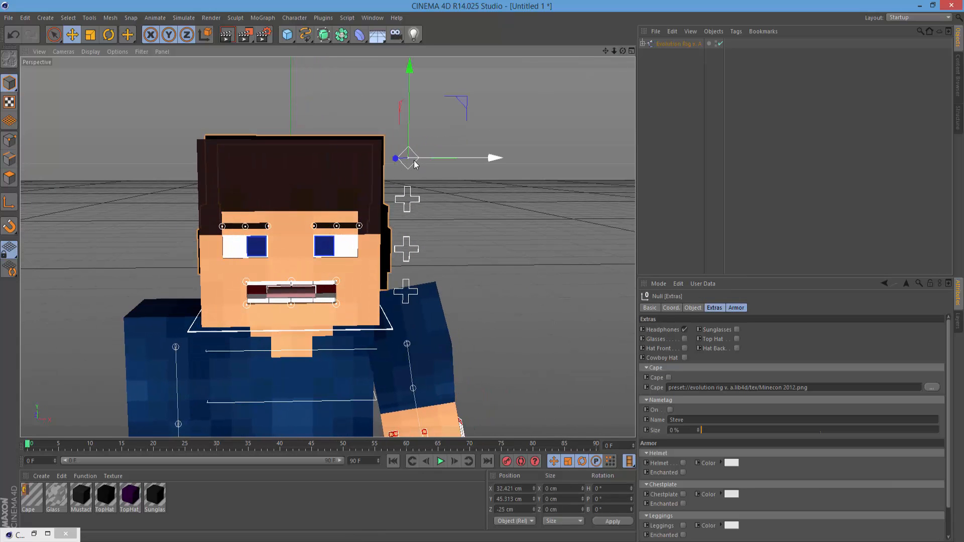
{"action": "left_click", "coordinate": [684, 329]}
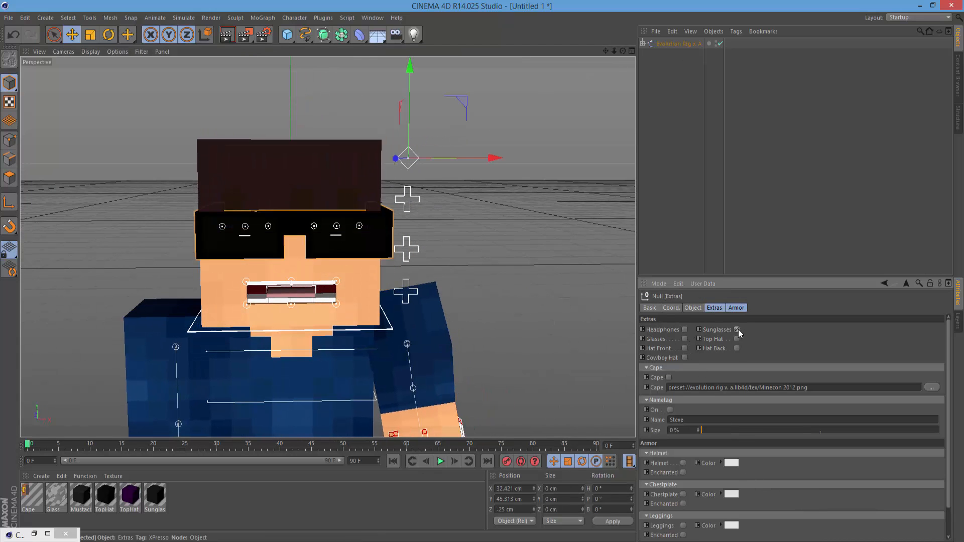
{"action": "left_click", "coordinate": [736, 330]}
{"action": "left_click", "coordinate": [684, 339]}
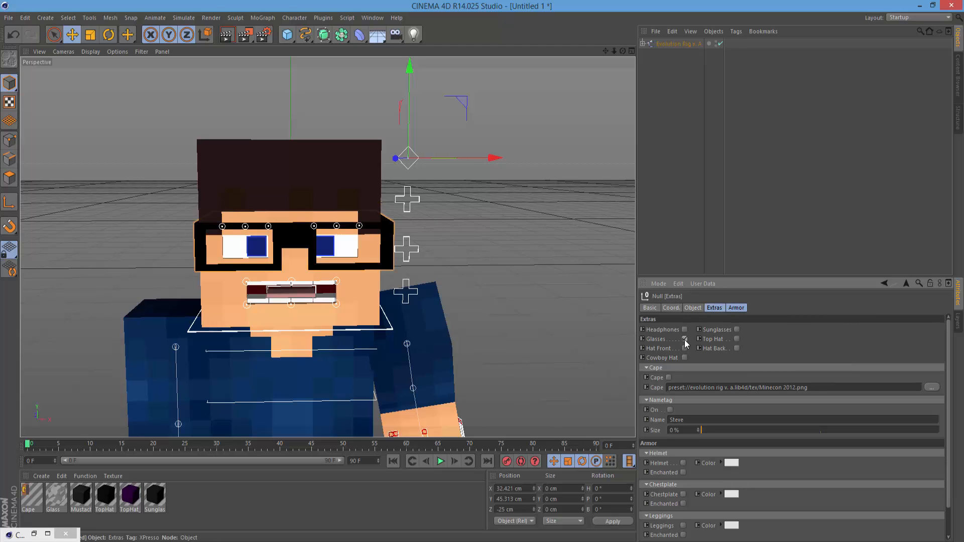
Replace the Glasses with the Hat Front, check the hat's color options, and reselect the Extras controller.
{"action": "left_click", "coordinate": [685, 341]}
{"action": "left_click", "coordinate": [684, 348]}
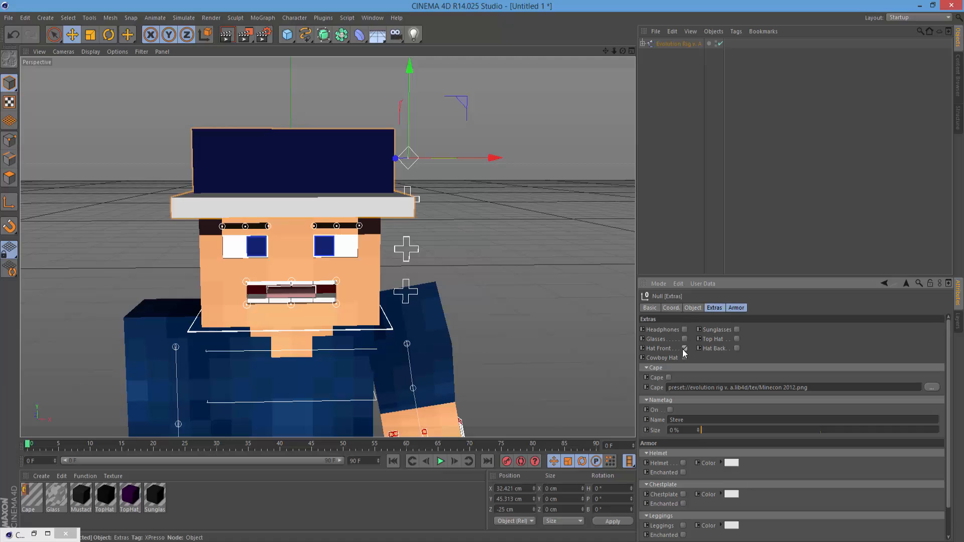
{"action": "mouse_move", "coordinate": [622, 50]}
{"action": "left_mouse_down"}
{"action": "mouse_move", "coordinate": [462, 59]}
{"action": "mouse_move", "coordinate": [610, 57]}
{"action": "left_mouse_up"}
{"action": "left_click", "coordinate": [374, 171]}
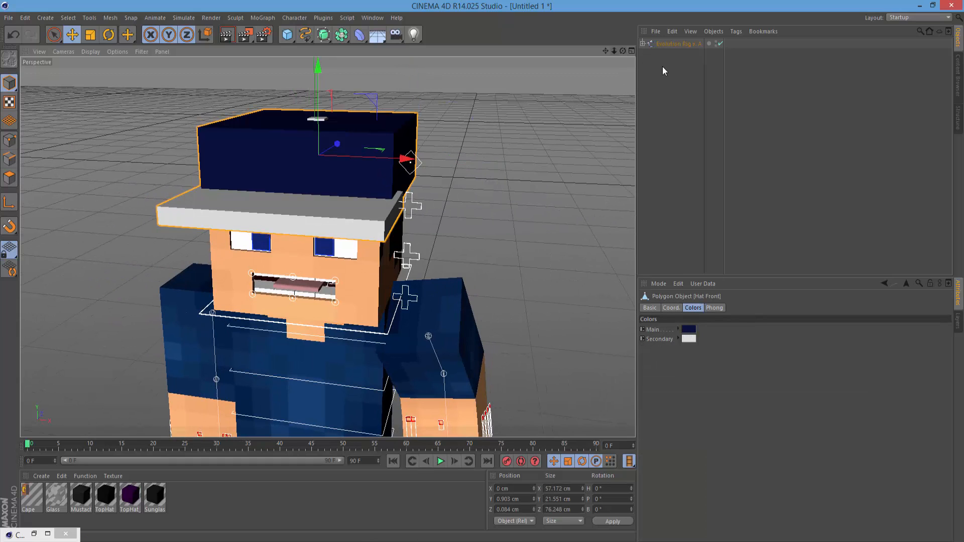
{"action": "left_click", "coordinate": [421, 166]}
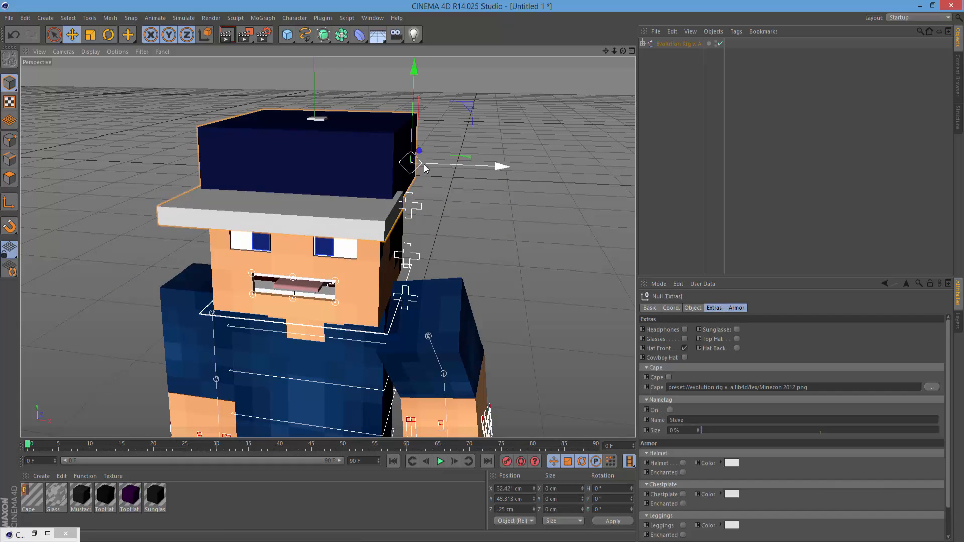
Swap the Hat Front for the Cowboy Hat, toggling it on and off and leaving it off.
{"action": "left_click", "coordinate": [684, 349]}
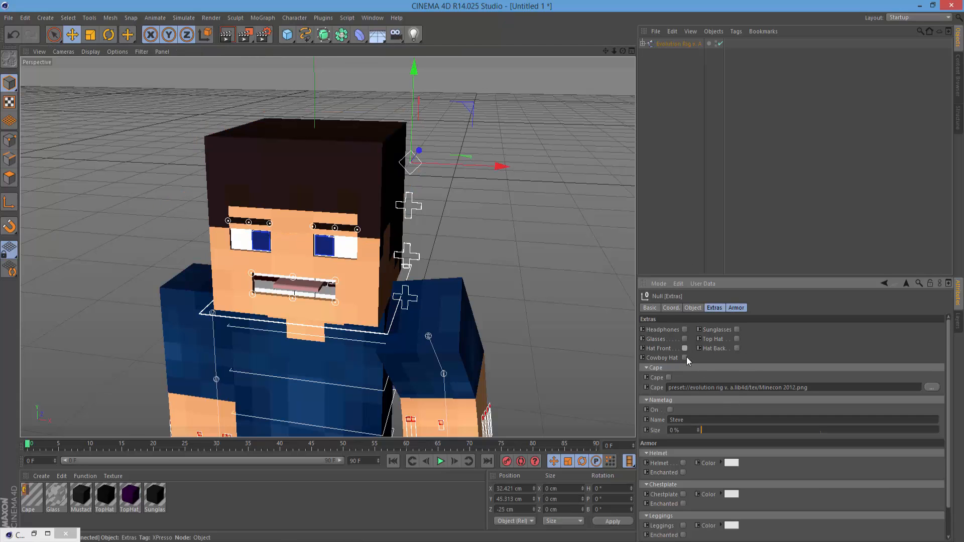
{"action": "left_click", "coordinate": [685, 358]}
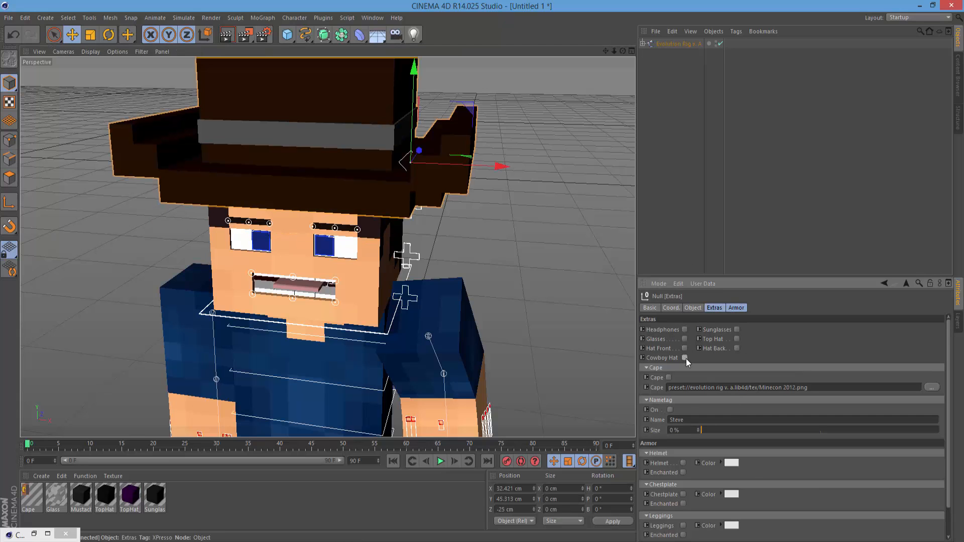
{"action": "left_click", "coordinate": [686, 358]}
{"action": "left_click", "coordinate": [684, 358]}
{"action": "left_click", "coordinate": [684, 358]}
Try the Hat Back alone and combined with the Hat Front, then turn both hats off.
{"action": "left_click", "coordinate": [736, 348]}
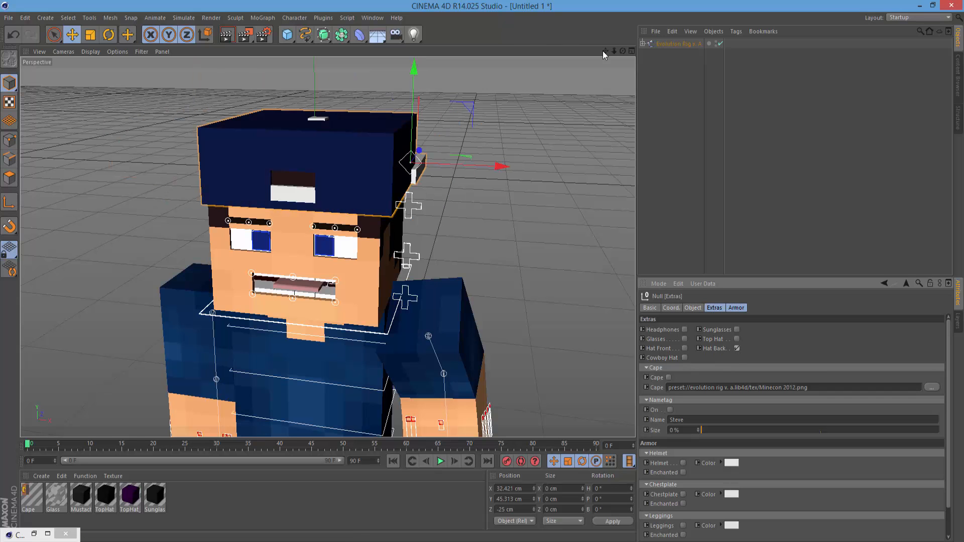
{"action": "left_click_drag", "start_coordinate": [623, 50], "coordinate": [492, 56]}
{"action": "left_click_drag", "start_coordinate": [327, 247], "coordinate": [328, 247], "text": "alt"}
{"action": "left_click", "coordinate": [684, 348]}
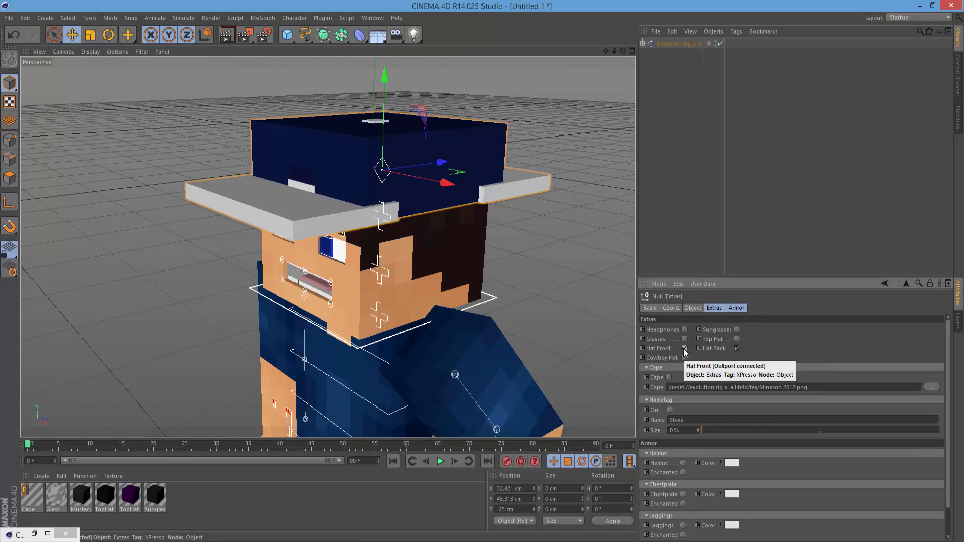
{"action": "left_click", "coordinate": [684, 349]}
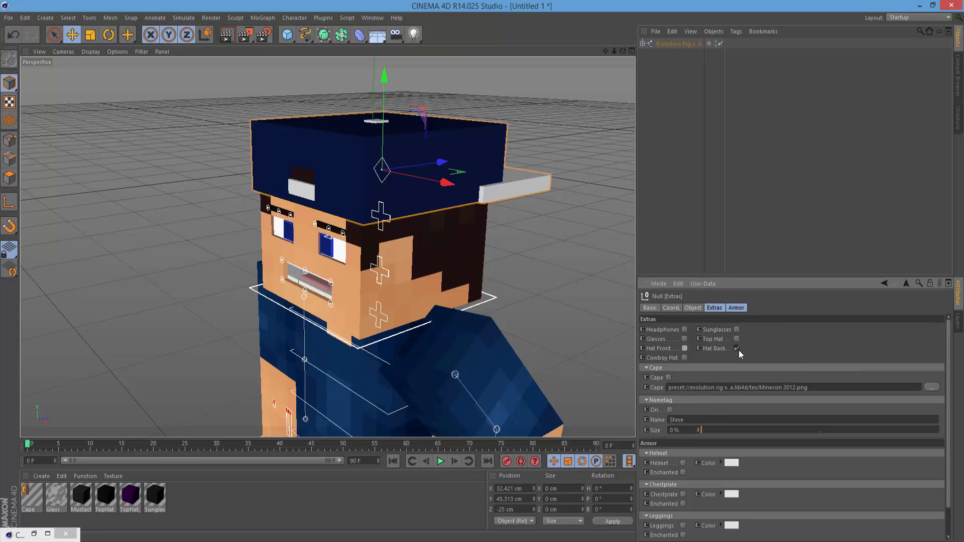
{"action": "left_click", "coordinate": [736, 348]}
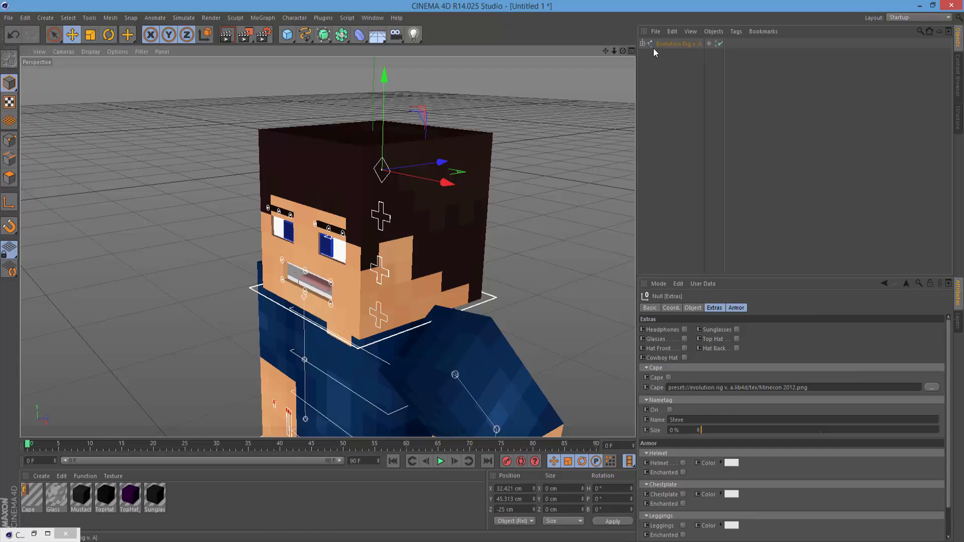
Turn on the Cape and bring the character's back into view.
{"action": "left_click_drag", "start_coordinate": [623, 50], "coordinate": [620, 86]}
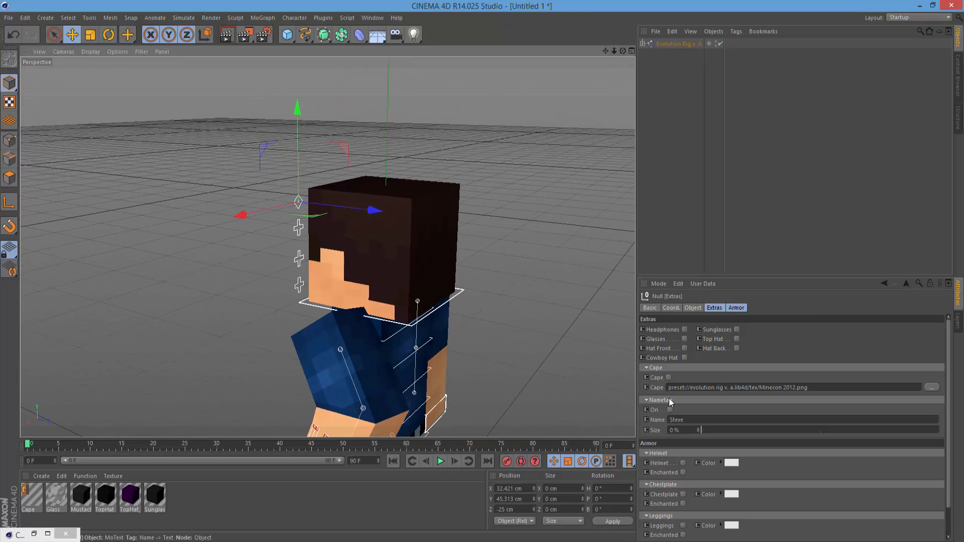
{"action": "left_click", "coordinate": [668, 378]}
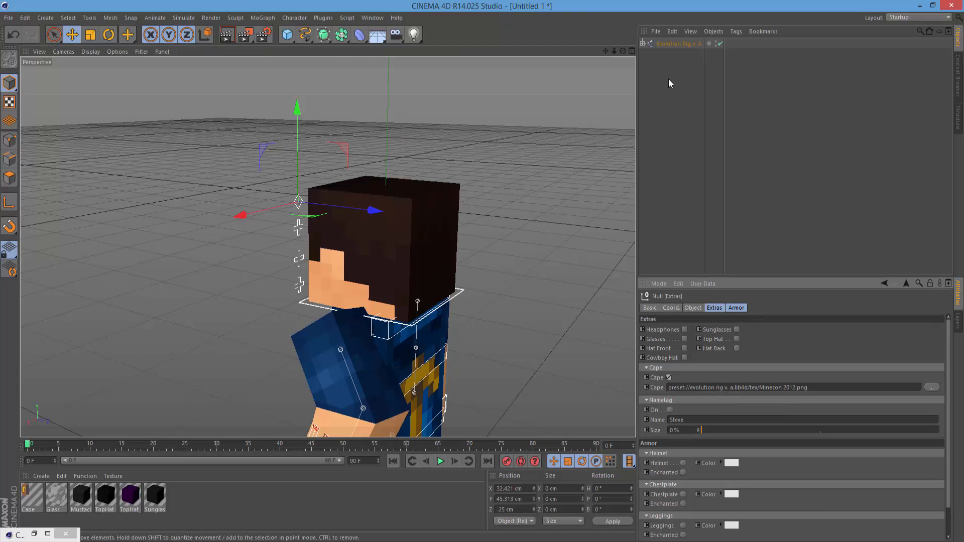
{"action": "left_click_drag", "start_coordinate": [606, 52], "coordinate": [543, 6]}
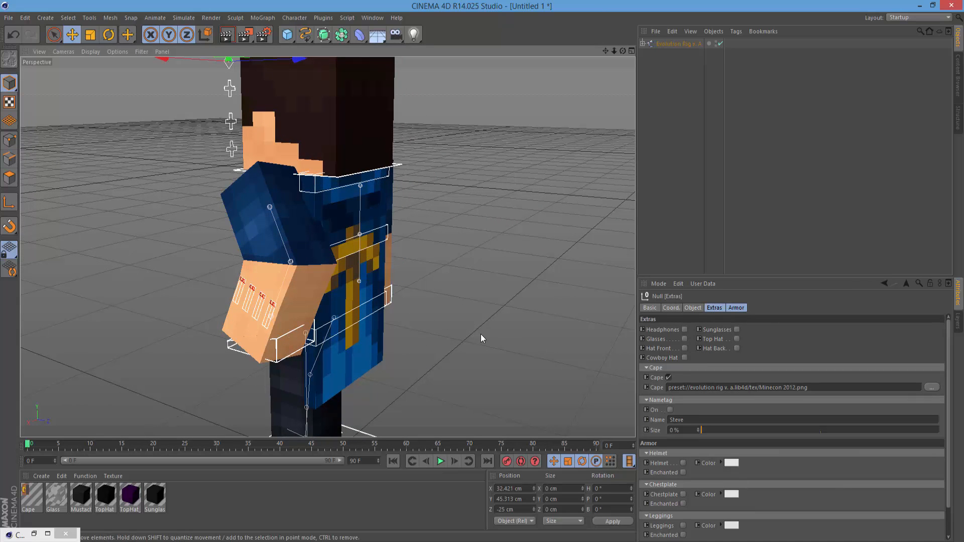
Bend the cape away from the back by moving its bottom control to about Y -28, Z -38 cm and its middle control outward.
{"action": "left_click", "coordinate": [357, 278]}
{"action": "left_click_drag", "start_coordinate": [352, 301], "coordinate": [331, 298], "text": "alt"}
{"action": "left_click_drag", "start_coordinate": [623, 51], "coordinate": [533, 85]}
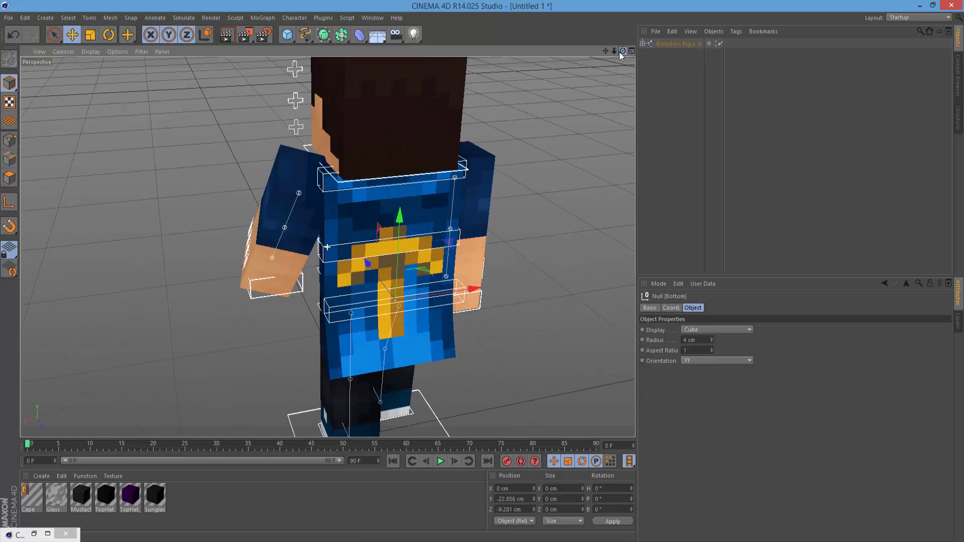
{"action": "left_click_drag", "start_coordinate": [389, 290], "coordinate": [422, 338]}
{"action": "left_click_drag", "start_coordinate": [623, 51], "coordinate": [424, 194]}
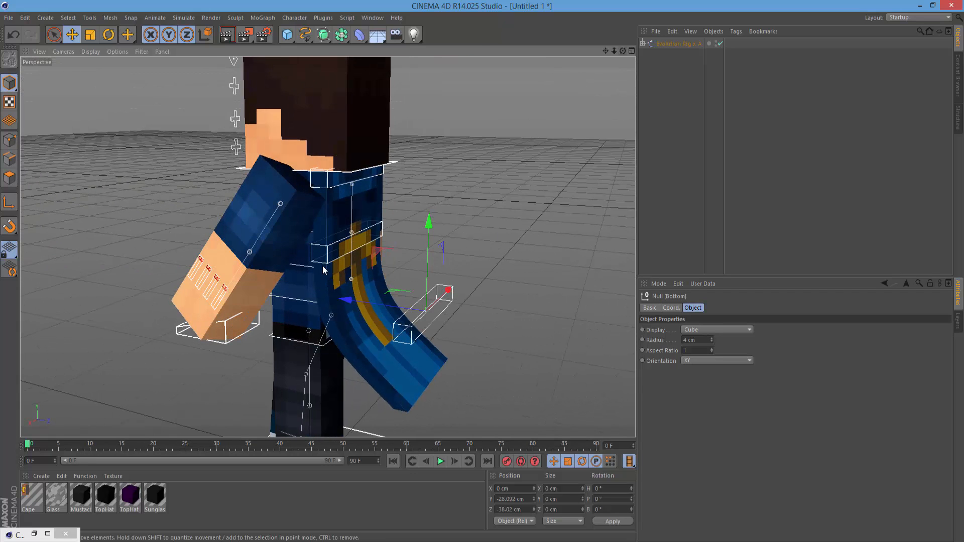
{"action": "left_click", "coordinate": [343, 247]}
{"action": "left_click_drag", "start_coordinate": [348, 245], "coordinate": [382, 236]}
Select the Eyebrow Control on the face and try lowering the eyebrows' Position to -20%.
{"action": "left_click_drag", "start_coordinate": [622, 51], "coordinate": [606, 73]}
{"action": "left_click", "coordinate": [349, 122]}
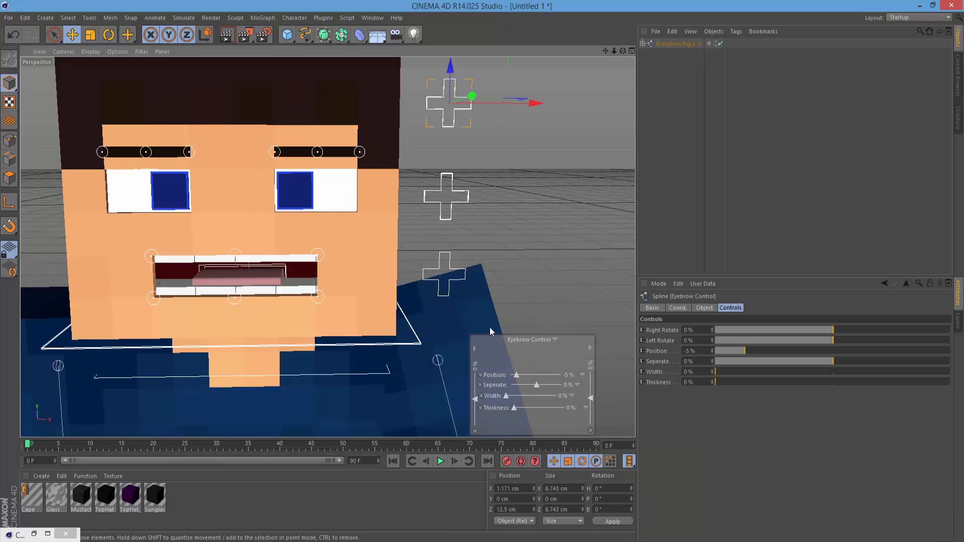
{"action": "mouse_move", "coordinate": [516, 377]}
{"action": "left_mouse_down"}
{"action": "mouse_move", "coordinate": [558, 377]}
{"action": "mouse_move", "coordinate": [490, 386]}
{"action": "mouse_move", "coordinate": [529, 384]}
{"action": "mouse_move", "coordinate": [514, 372]}
{"action": "left_mouse_up"}
{"action": "left_click_drag", "start_coordinate": [613, 52], "coordinate": [634, 91]}
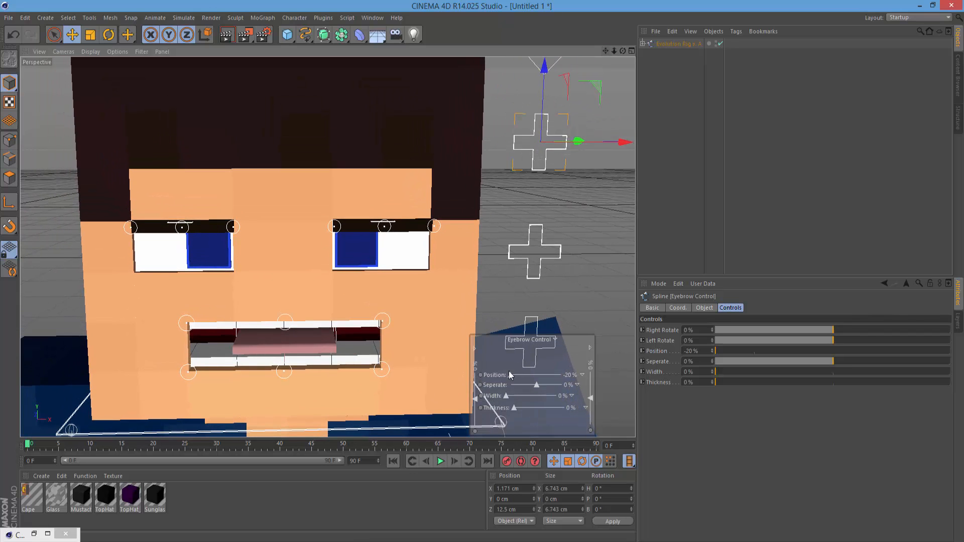
{"action": "left_click_drag", "start_coordinate": [512, 375], "coordinate": [542, 388]}
Undo the changes to the eyebrows' position and the Eyebrow Control.
{"action": "right_click", "coordinate": [584, 297]}
{"action": "left_click", "coordinate": [591, 304]}
{"action": "right_click", "coordinate": [590, 303]}
{"action": "left_click", "coordinate": [595, 310]}
{"action": "right_click", "coordinate": [594, 310]}
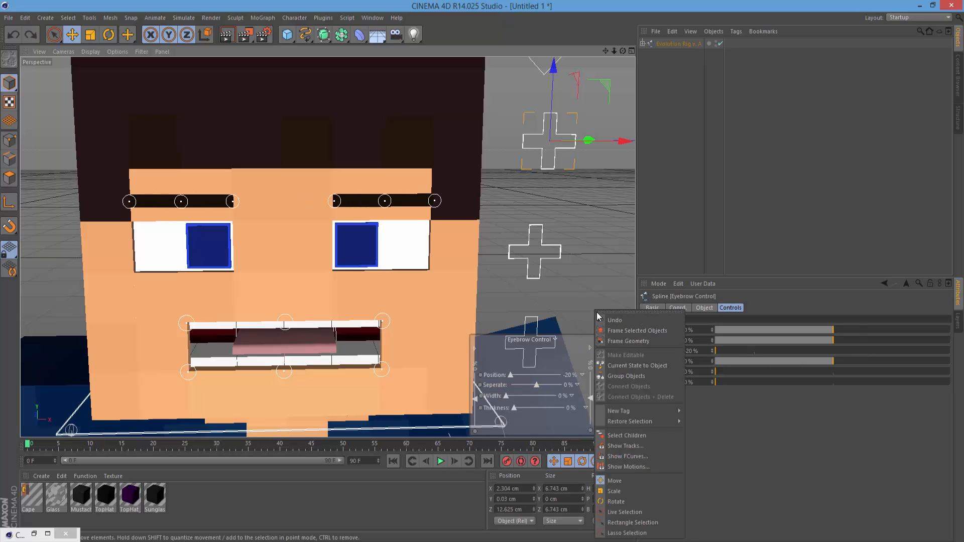
{"action": "left_click", "coordinate": [598, 313]}
{"action": "left_click", "coordinate": [604, 318]}
{"action": "left_click", "coordinate": [604, 319]}
{"action": "left_click", "coordinate": [671, 300]}
Try the Eyebrow Control's Width and the rotation of the character's left eyebrow, undoing the rotation.
{"action": "left_click", "coordinate": [540, 141]}
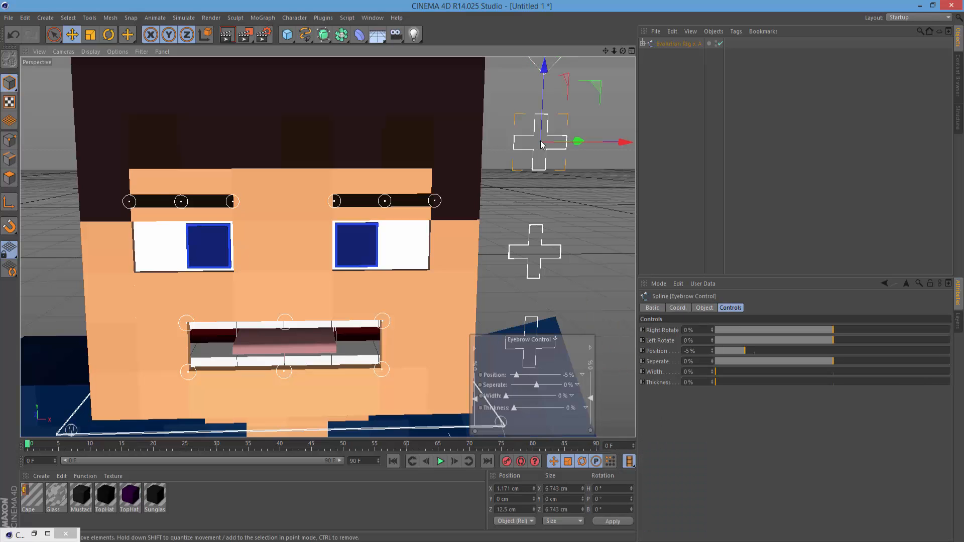
{"action": "left_click_drag", "start_coordinate": [507, 397], "coordinate": [483, 404]}
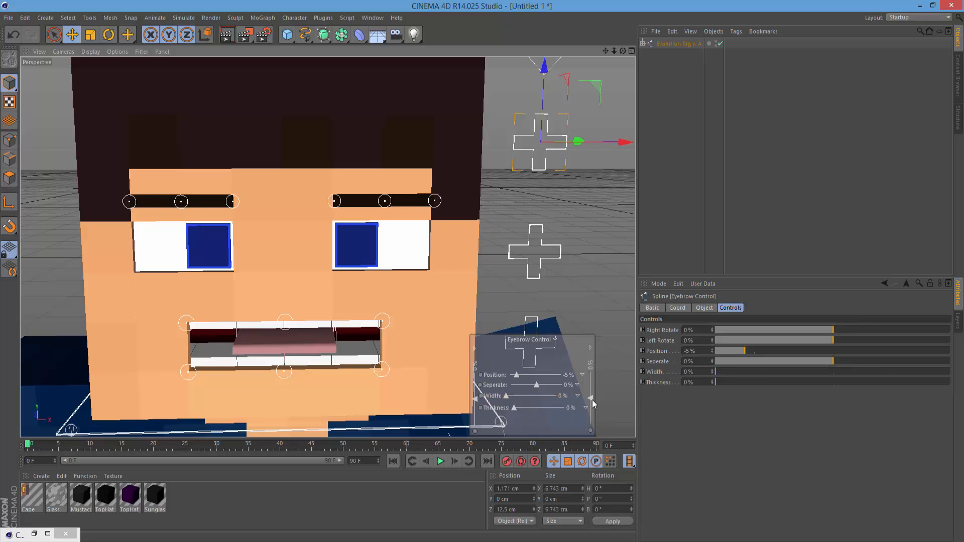
{"action": "mouse_move", "coordinate": [592, 395]}
{"action": "left_mouse_down"}
{"action": "mouse_move", "coordinate": [594, 418]}
{"action": "mouse_move", "coordinate": [592, 370]}
{"action": "mouse_move", "coordinate": [600, 422]}
{"action": "mouse_move", "coordinate": [600, 394]}
{"action": "mouse_move", "coordinate": [601, 402]}
{"action": "left_mouse_up"}
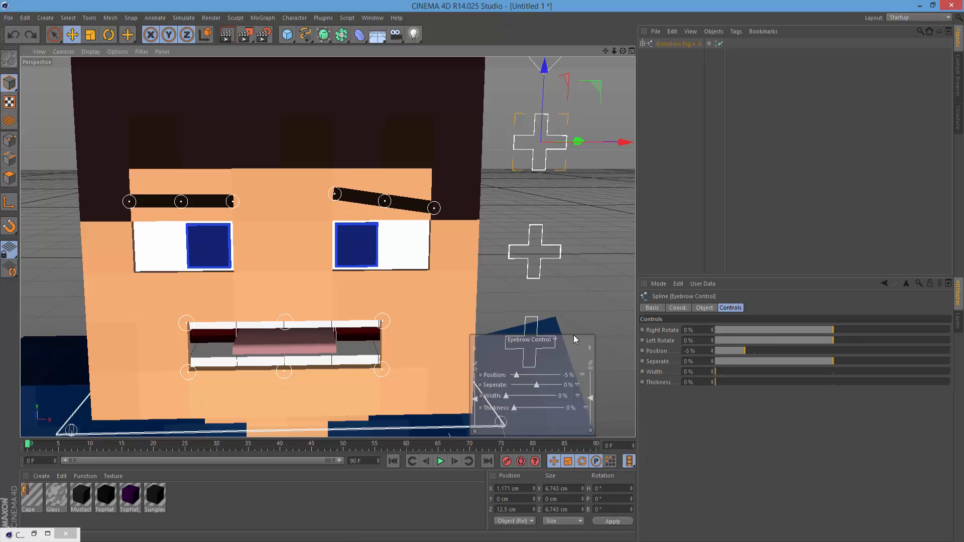
{"action": "right_click", "coordinate": [601, 303]}
{"action": "left_click", "coordinate": [607, 310]}
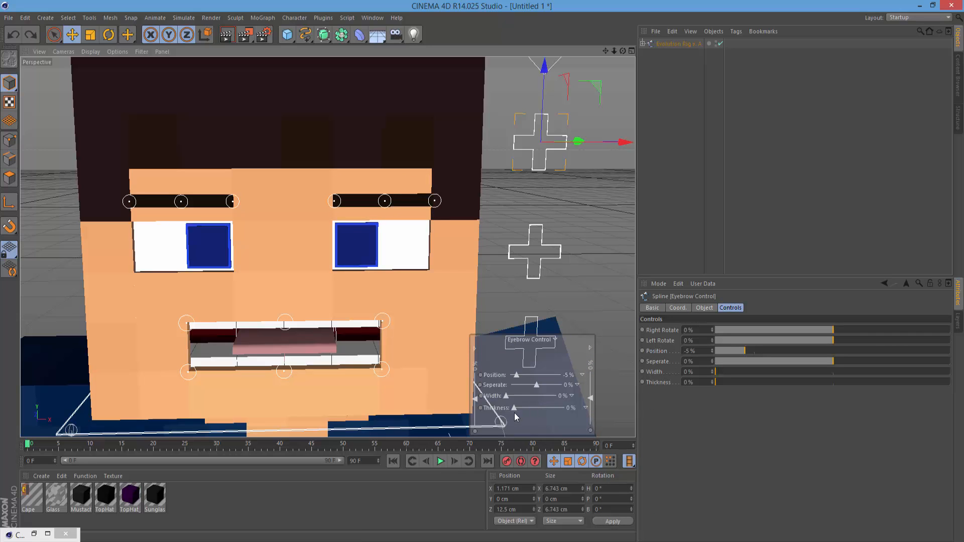
Set the eyebrows' Thickness to 100% and Position to -9%, and clear the selection.
{"action": "left_click_drag", "start_coordinate": [514, 411], "coordinate": [562, 412]}
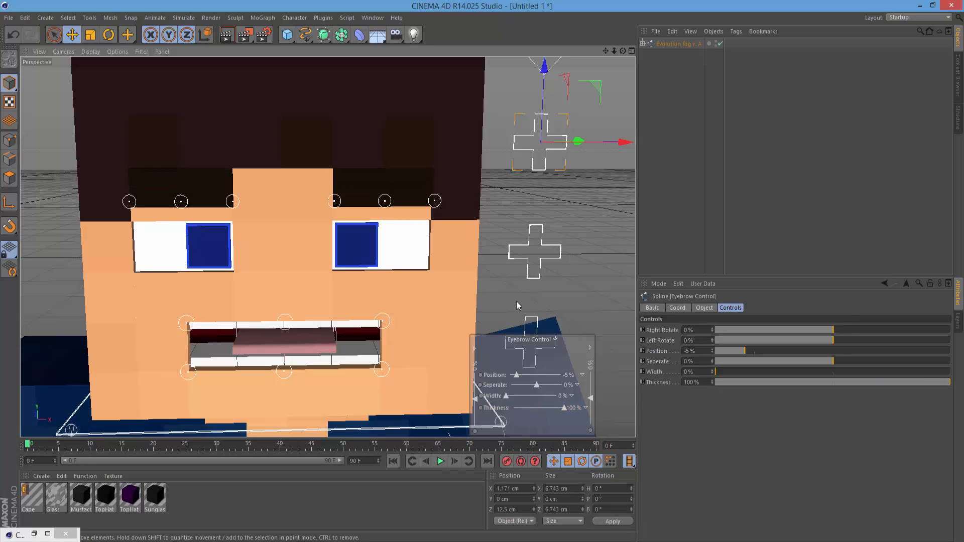
{"action": "left_click_drag", "start_coordinate": [519, 379], "coordinate": [517, 381]}
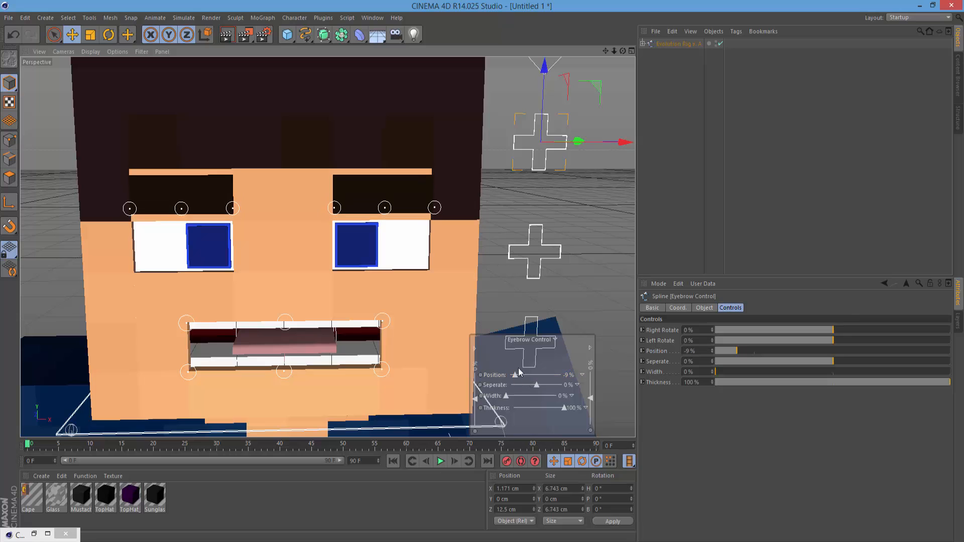
{"action": "left_click", "coordinate": [501, 227]}
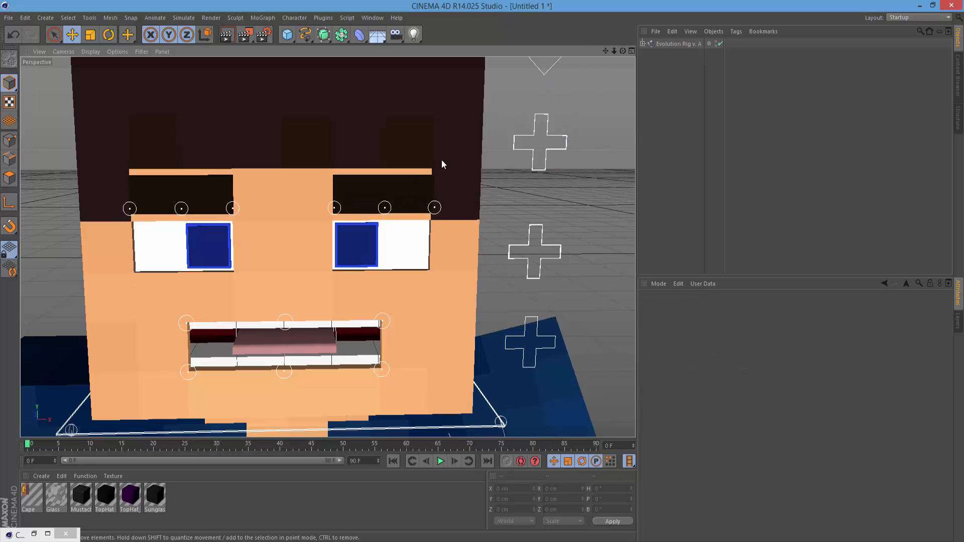
{"action": "left_click", "coordinate": [385, 208]}
{"action": "left_click", "coordinate": [602, 193]}
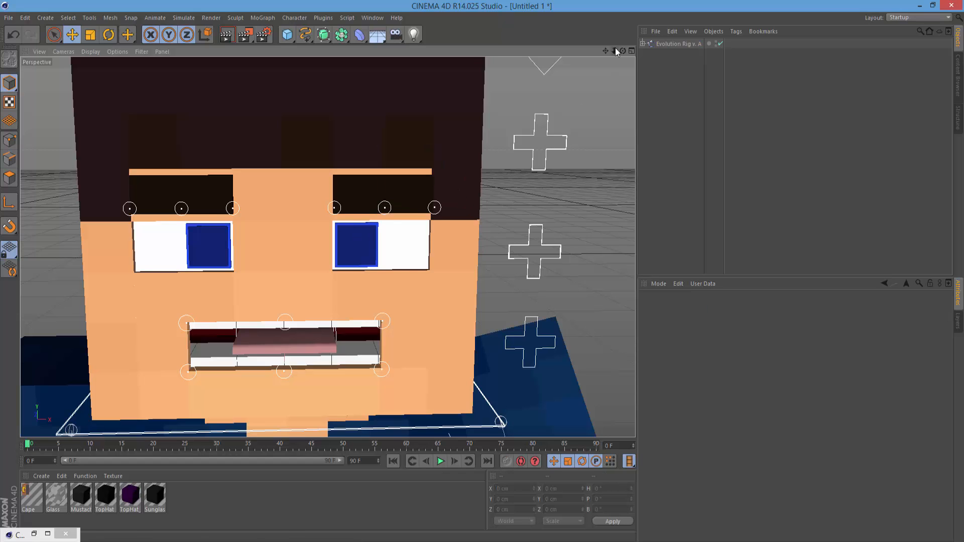
Select the Evolution Rig and change its Eyebrows color to a lighter orange-brown.
{"action": "left_click_drag", "start_coordinate": [615, 47], "coordinate": [564, 93]}
{"action": "left_click", "coordinate": [518, 165]}
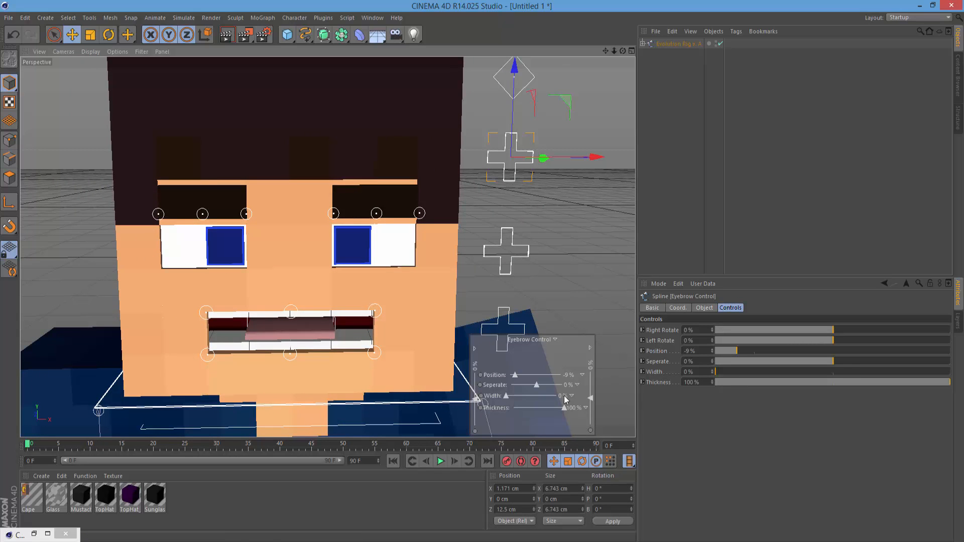
{"action": "left_click", "coordinate": [679, 43]}
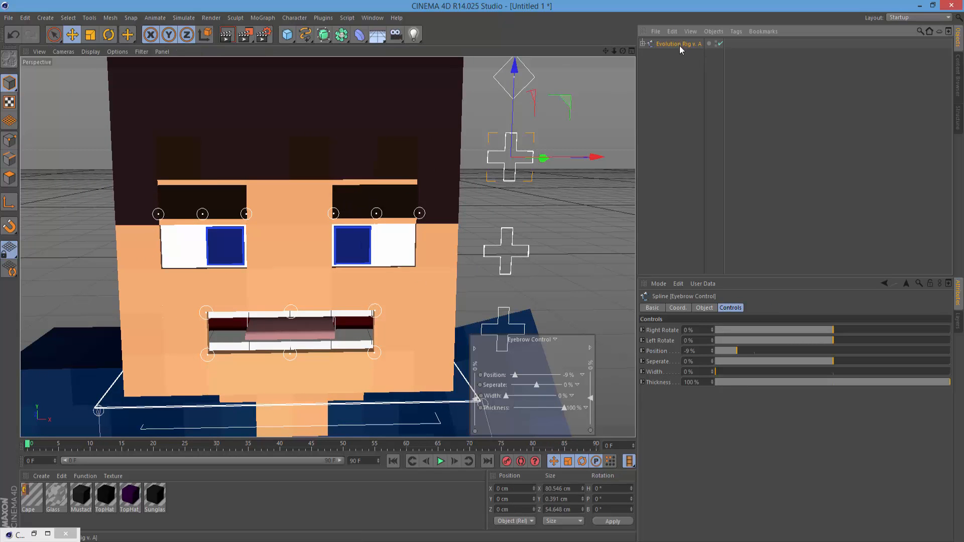
{"action": "left_click", "coordinate": [762, 378]}
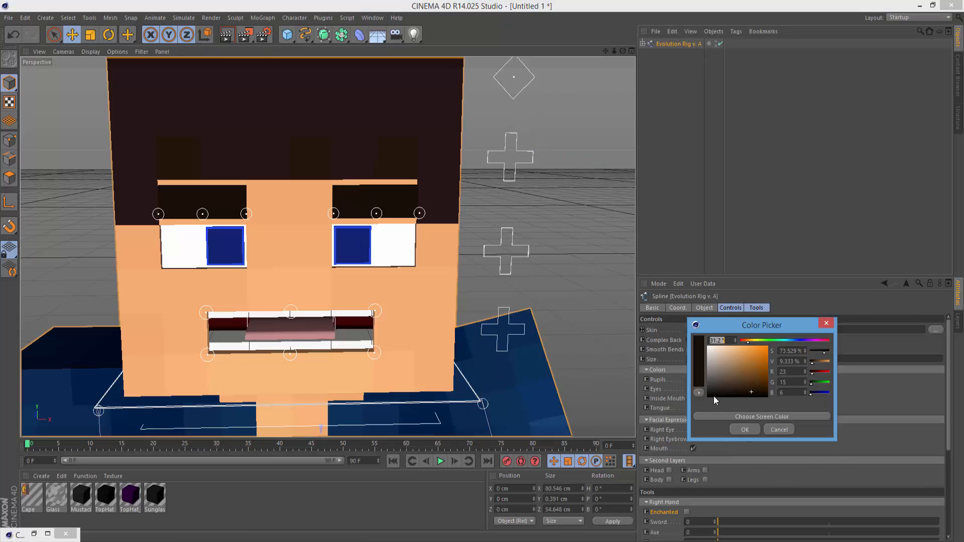
{"action": "left_click_drag", "start_coordinate": [756, 394], "coordinate": [759, 367]}
{"action": "left_click", "coordinate": [742, 431]}
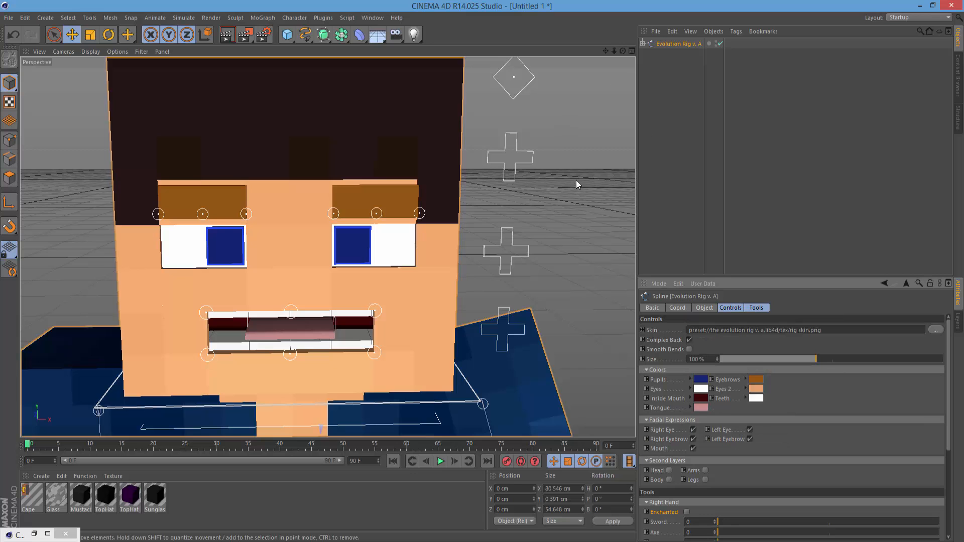
Try lowering the inner control point of the character's left eyebrow, and undo the move.
{"action": "mouse_move", "coordinate": [614, 52]}
{"action": "left_mouse_down"}
{"action": "mouse_move", "coordinate": [597, 56]}
{"action": "mouse_move", "coordinate": [625, 53]}
{"action": "left_mouse_up"}
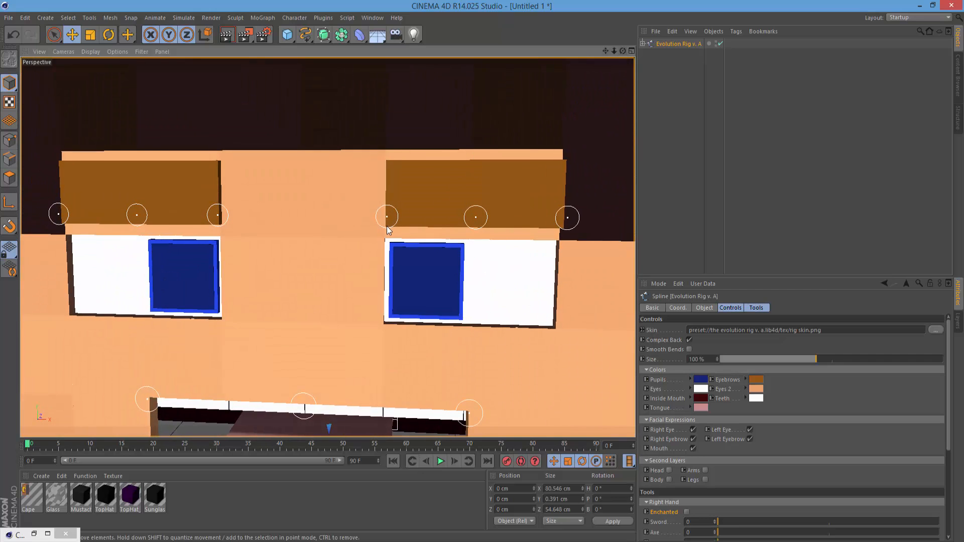
{"action": "left_click", "coordinate": [388, 215]}
{"action": "left_click_drag", "start_coordinate": [386, 200], "coordinate": [389, 220]}
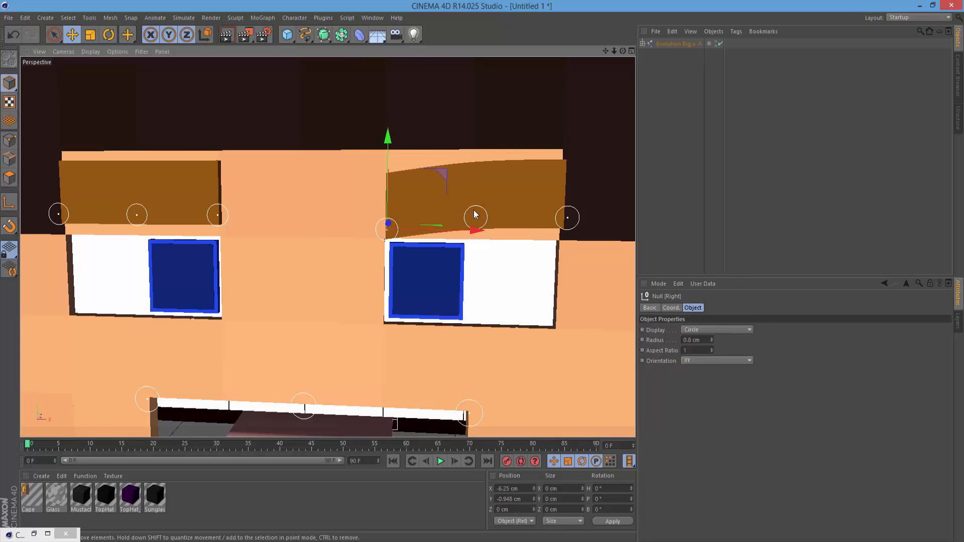
{"action": "key", "text": "ctrl+z"}
Pull down the middle and inner control points of the character's left eyebrow.
{"action": "left_click", "coordinate": [480, 226]}
{"action": "left_click_drag", "start_coordinate": [480, 218], "coordinate": [475, 234]}
{"action": "left_click", "coordinate": [385, 220]}
{"action": "left_click_drag", "start_coordinate": [390, 206], "coordinate": [390, 229]}
Lower the left eyebrow's outer control point, and pull its middle and inner points further down.
{"action": "left_click", "coordinate": [567, 217]}
{"action": "left_click_drag", "start_coordinate": [567, 217], "coordinate": [566, 243]}
{"action": "left_click", "coordinate": [476, 231]}
{"action": "left_click_drag", "start_coordinate": [480, 221], "coordinate": [479, 240]}
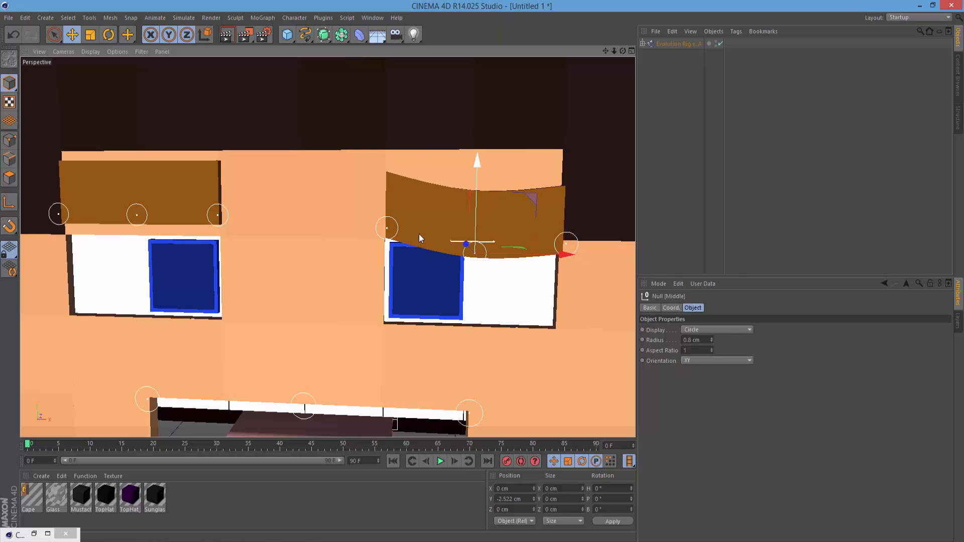
{"action": "left_click", "coordinate": [390, 220]}
{"action": "left_click_drag", "start_coordinate": [391, 221], "coordinate": [391, 232]}
Arch the character's right eyebrow by raising its middle control point to about Y 1.3 cm.
{"action": "left_click_drag", "start_coordinate": [616, 52], "coordinate": [610, 55]}
{"action": "left_click", "coordinate": [173, 223]}
{"action": "left_click_drag", "start_coordinate": [172, 188], "coordinate": [172, 173]}
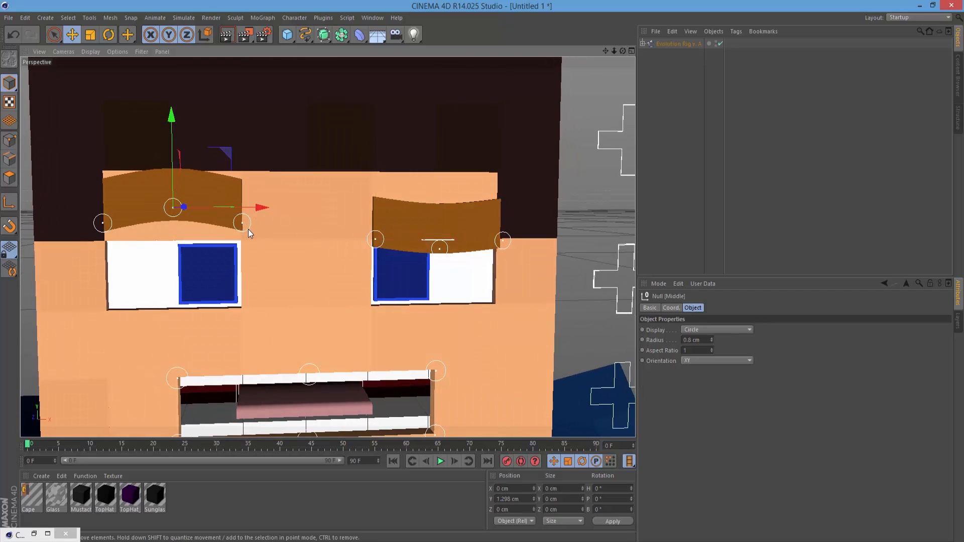
Undo all the edits to both eyebrows, back to their original flat shape.
{"action": "right_click", "coordinate": [602, 181]}
{"action": "left_click", "coordinate": [602, 182]}
{"action": "right_click", "coordinate": [579, 191]}
{"action": "left_click", "coordinate": [580, 191]}
{"action": "left_click", "coordinate": [583, 195]}
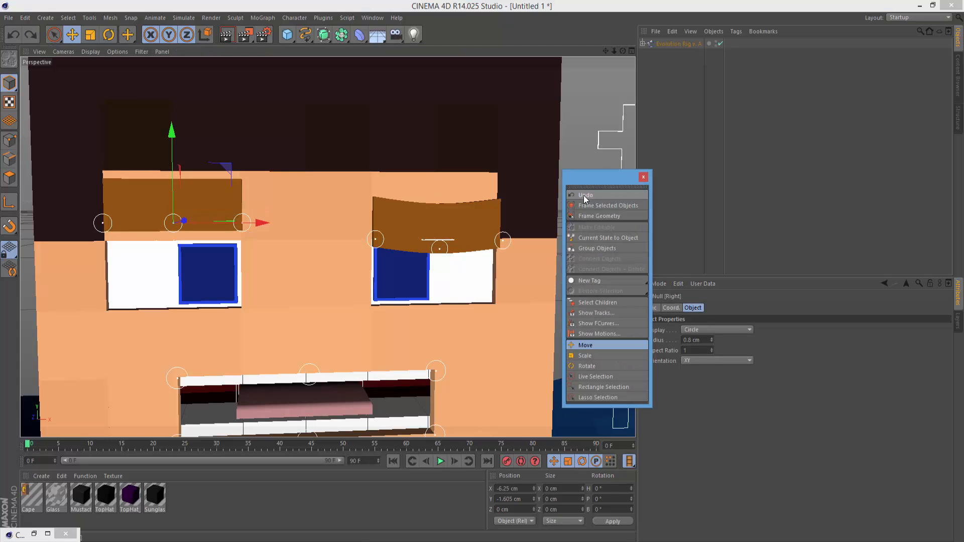
{"action": "left_click", "coordinate": [584, 194]}
{"action": "left_click", "coordinate": [583, 194]}
{"action": "left_click", "coordinate": [583, 195]}
{"action": "left_click", "coordinate": [583, 195]}
{"action": "left_click", "coordinate": [583, 195]}
{"action": "left_click", "coordinate": [583, 194]}
{"action": "left_click", "coordinate": [583, 195]}
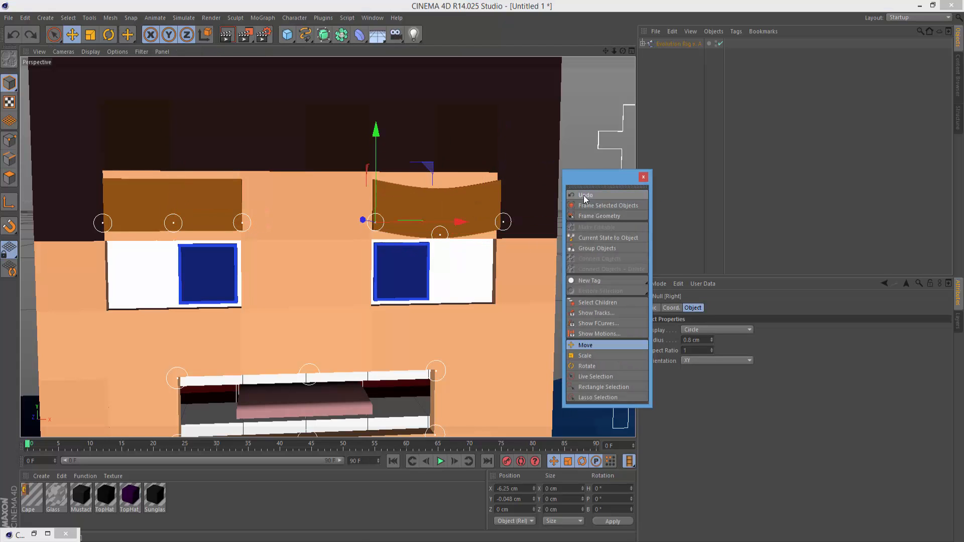
{"action": "left_click", "coordinate": [583, 195]}
{"action": "left_click", "coordinate": [583, 195]}
{"action": "left_click", "coordinate": [643, 177]}
Try the different Pupil Type options of the Eye Control, such as 4, 3 and 2, ending on type 1.
{"action": "left_click_drag", "start_coordinate": [615, 51], "coordinate": [545, 52]}
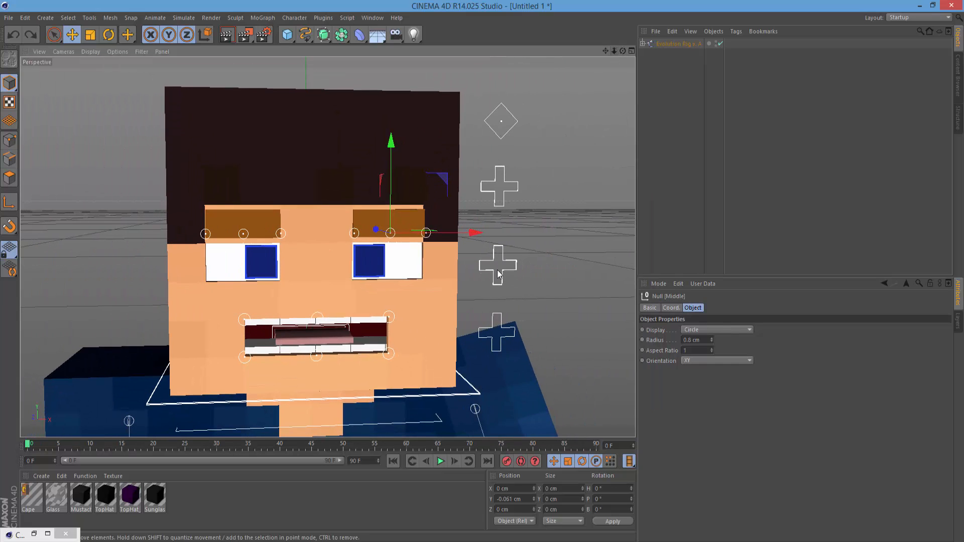
{"action": "left_click", "coordinate": [500, 274]}
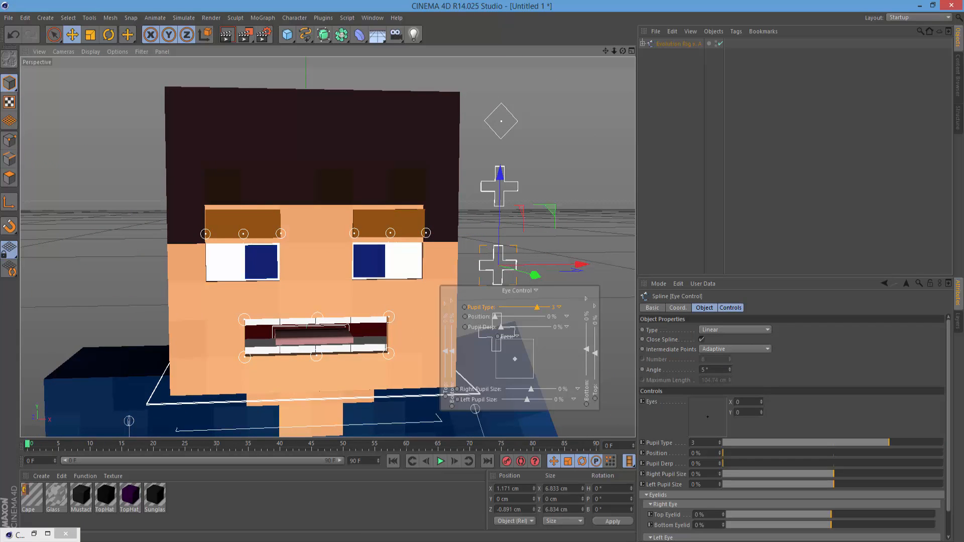
{"action": "mouse_move", "coordinate": [550, 308]}
{"action": "left_mouse_down"}
{"action": "mouse_move", "coordinate": [512, 307]}
{"action": "mouse_move", "coordinate": [549, 307]}
{"action": "left_mouse_up"}
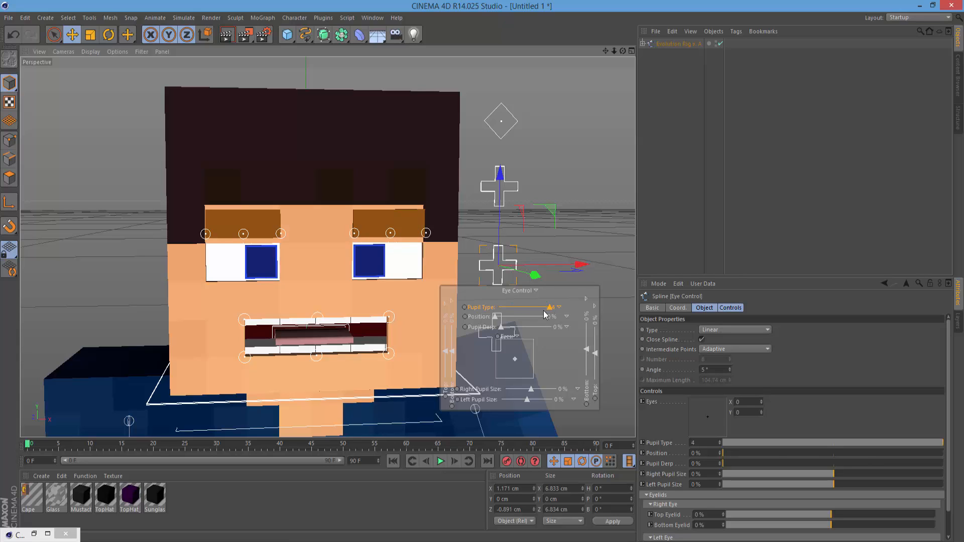
{"action": "mouse_move", "coordinate": [546, 313]}
{"action": "left_mouse_down"}
{"action": "mouse_move", "coordinate": [538, 314]}
{"action": "mouse_move", "coordinate": [554, 317]}
{"action": "mouse_move", "coordinate": [481, 318]}
{"action": "left_mouse_up"}
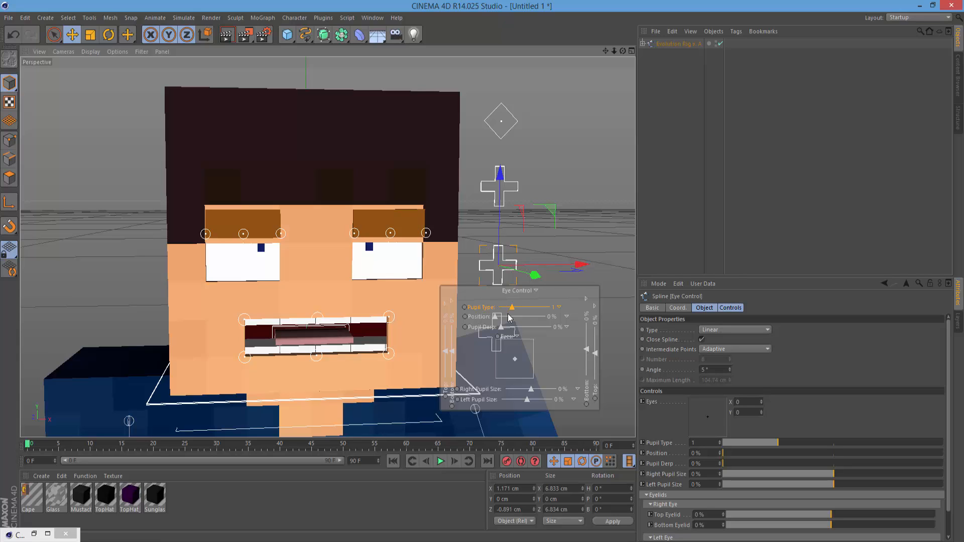
{"action": "left_click_drag", "start_coordinate": [518, 316], "coordinate": [546, 315]}
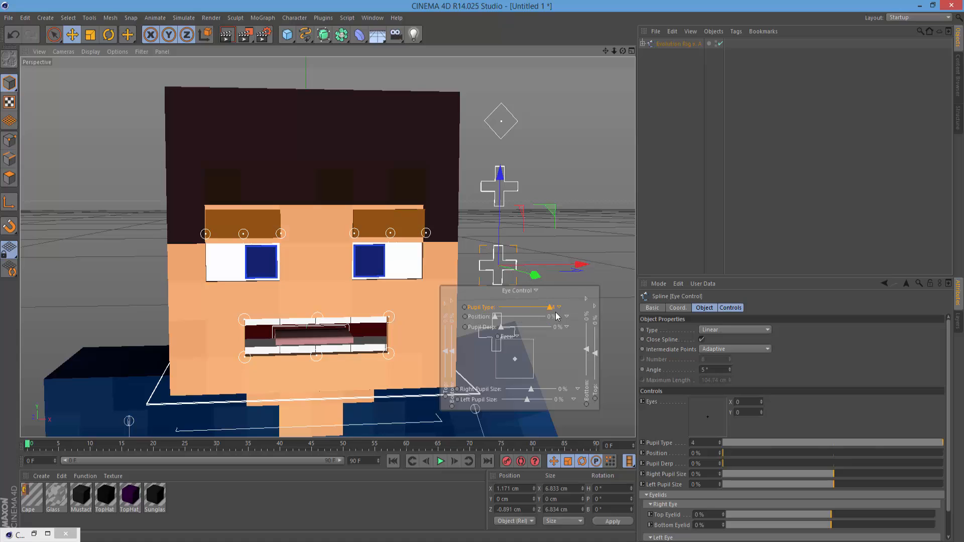
{"action": "left_click_drag", "start_coordinate": [547, 316], "coordinate": [541, 314]}
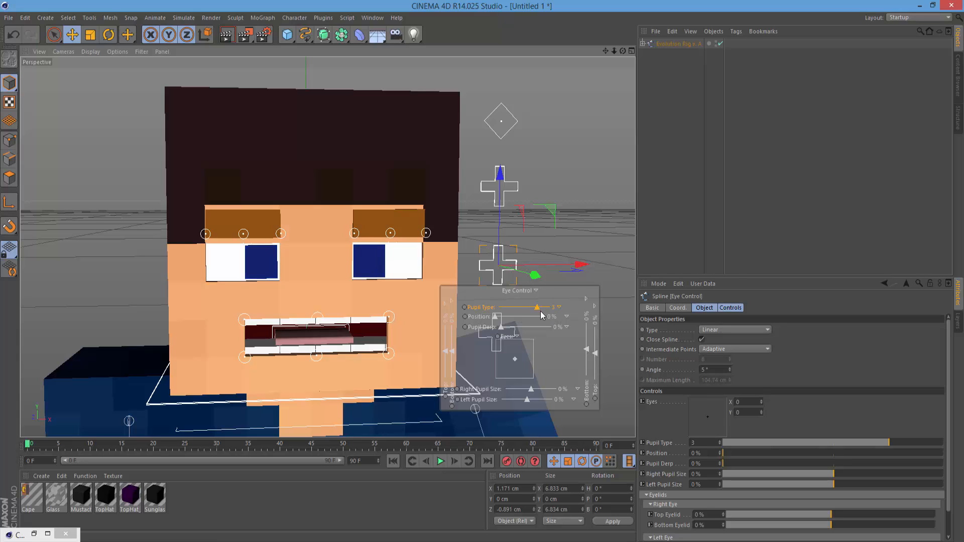
{"action": "left_click", "coordinate": [522, 313]}
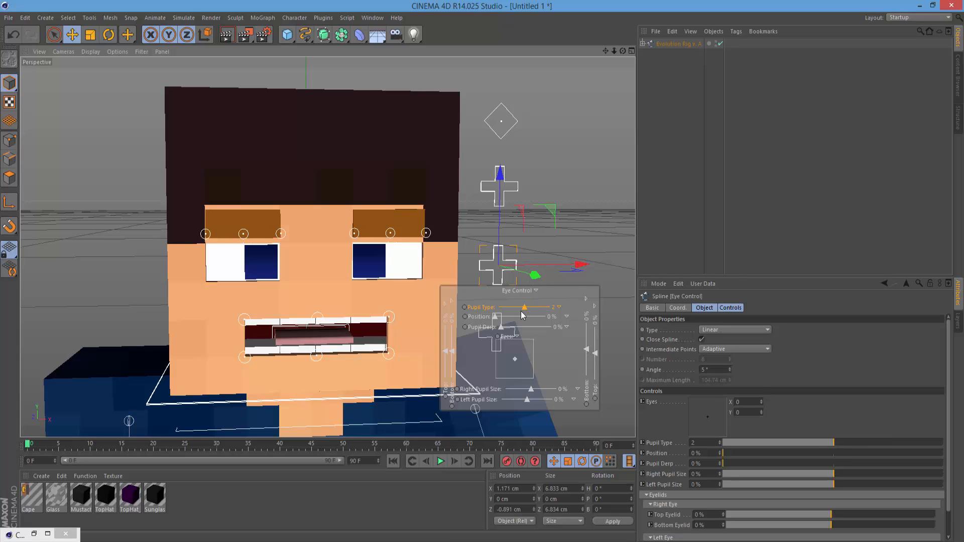
{"action": "left_click_drag", "start_coordinate": [522, 315], "coordinate": [511, 315]}
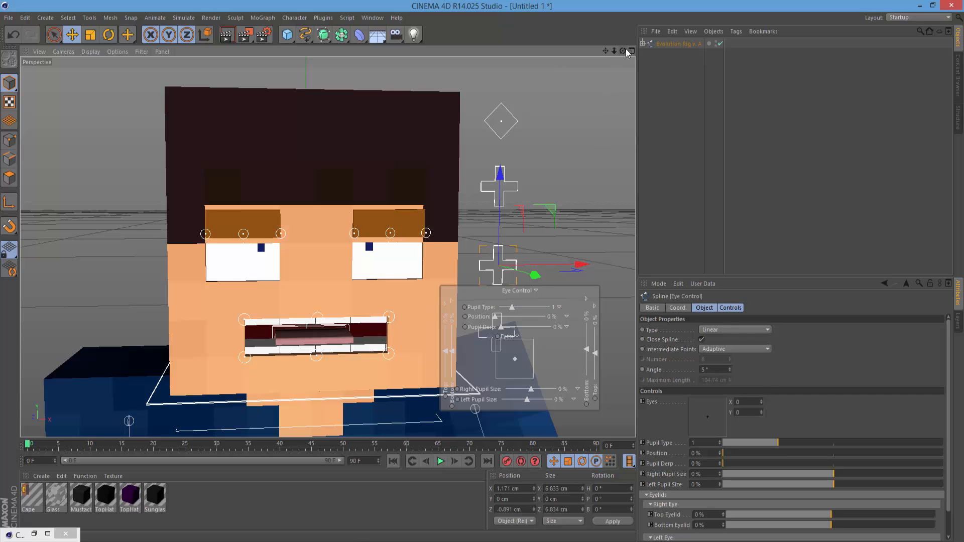
Set the right and left pupil sizes to 100% and lower both bottom eyelids to -100%.
{"action": "left_click_drag", "start_coordinate": [623, 50], "coordinate": [636, 52]}
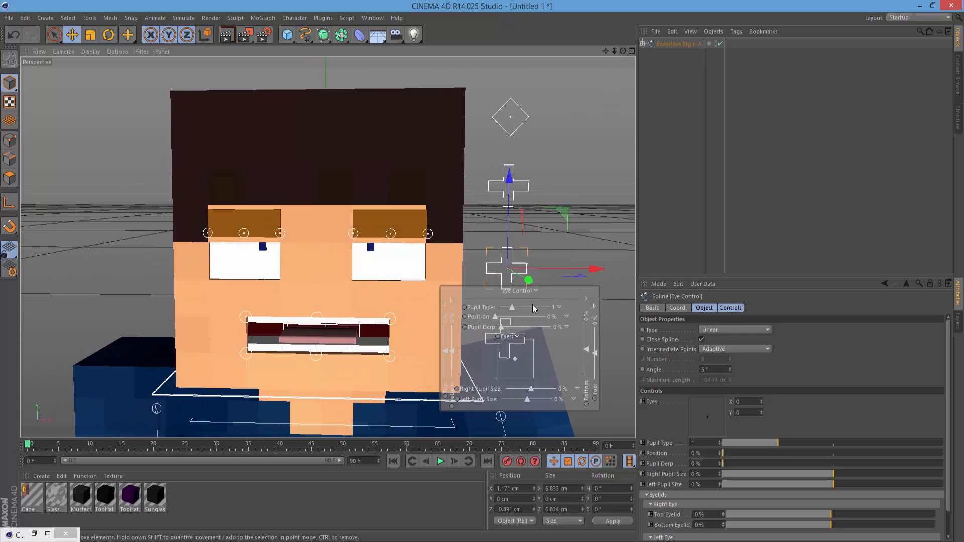
{"action": "mouse_move", "coordinate": [554, 393]}
{"action": "left_mouse_down"}
{"action": "mouse_move", "coordinate": [571, 397]}
{"action": "mouse_move", "coordinate": [563, 406]}
{"action": "left_mouse_up"}
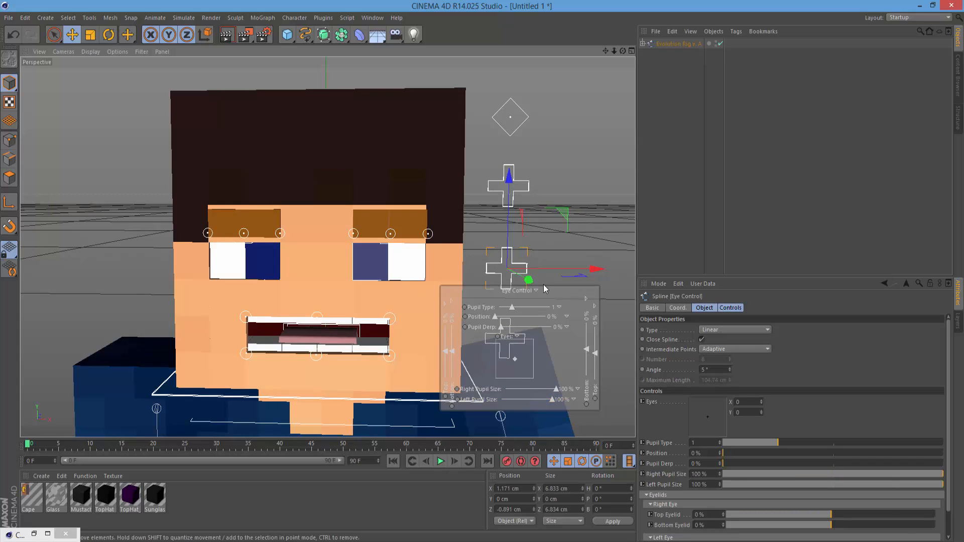
{"action": "left_click_drag", "start_coordinate": [454, 353], "coordinate": [458, 402]}
{"action": "left_click_drag", "start_coordinate": [588, 353], "coordinate": [590, 401]}
Shift the eyes down to about Y -1.3, keeping them nearly centred horizontally.
{"action": "left_click_drag", "start_coordinate": [515, 361], "coordinate": [519, 382]}
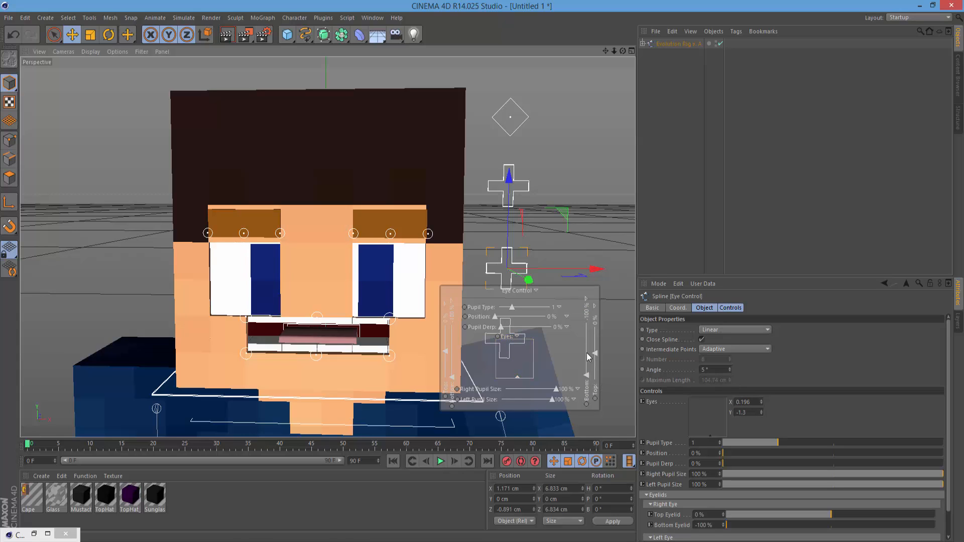
{"action": "left_click_drag", "start_coordinate": [518, 380], "coordinate": [517, 380]}
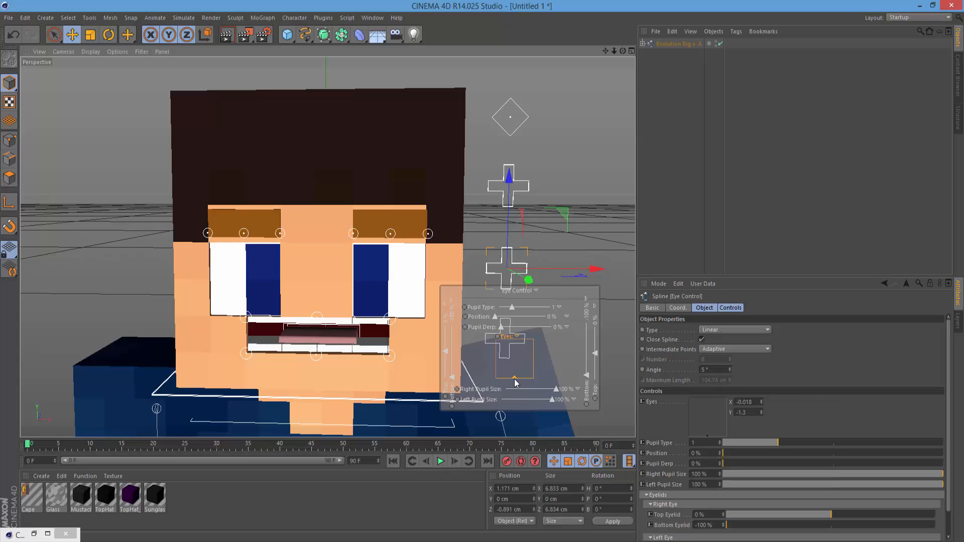
Undo the pupil type, pupil size, eyelid and eye position changes.
{"action": "right_click", "coordinate": [608, 202]}
{"action": "left_click", "coordinate": [650, 203]}
{"action": "left_click", "coordinate": [618, 210]}
{"action": "left_click", "coordinate": [618, 210]}
{"action": "left_click", "coordinate": [618, 210]}
{"action": "left_click", "coordinate": [618, 210]}
{"action": "left_click", "coordinate": [618, 210]}
{"action": "left_click", "coordinate": [619, 210]}
{"action": "left_click", "coordinate": [619, 210]}
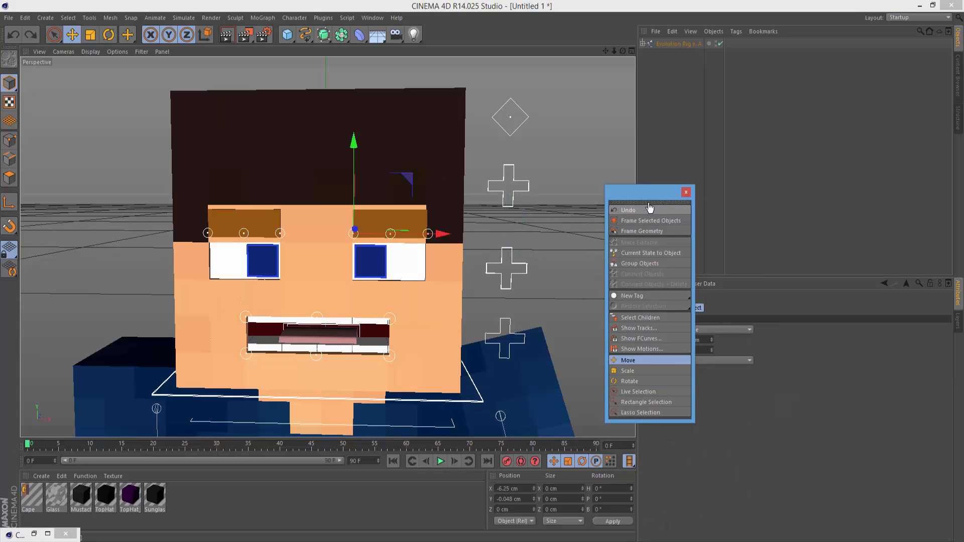
{"action": "left_click", "coordinate": [686, 193]}
Turn off the Tongue option of the Mouth Control, leaving Teeth Spacing enabled.
{"action": "left_click", "coordinate": [509, 351]}
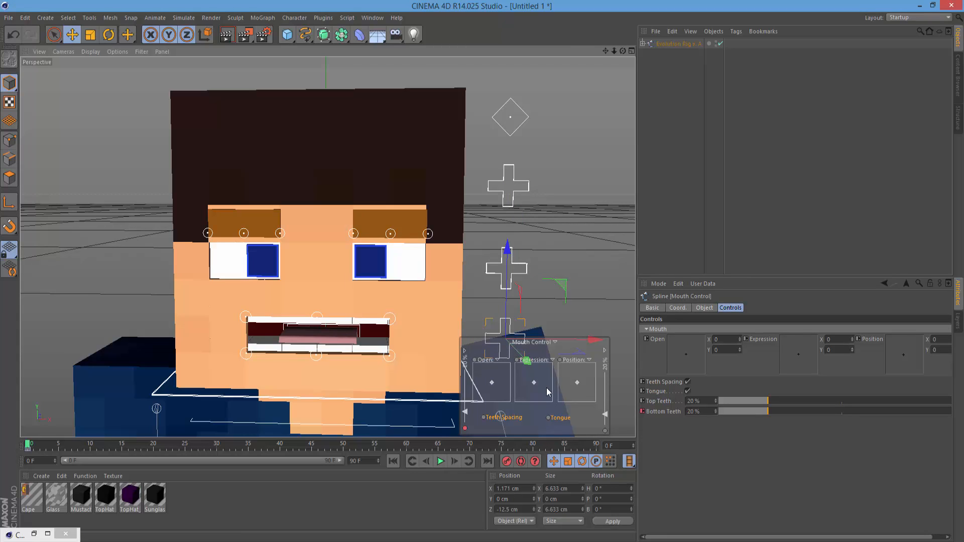
{"action": "left_click", "coordinate": [554, 419]}
{"action": "left_click", "coordinate": [507, 418]}
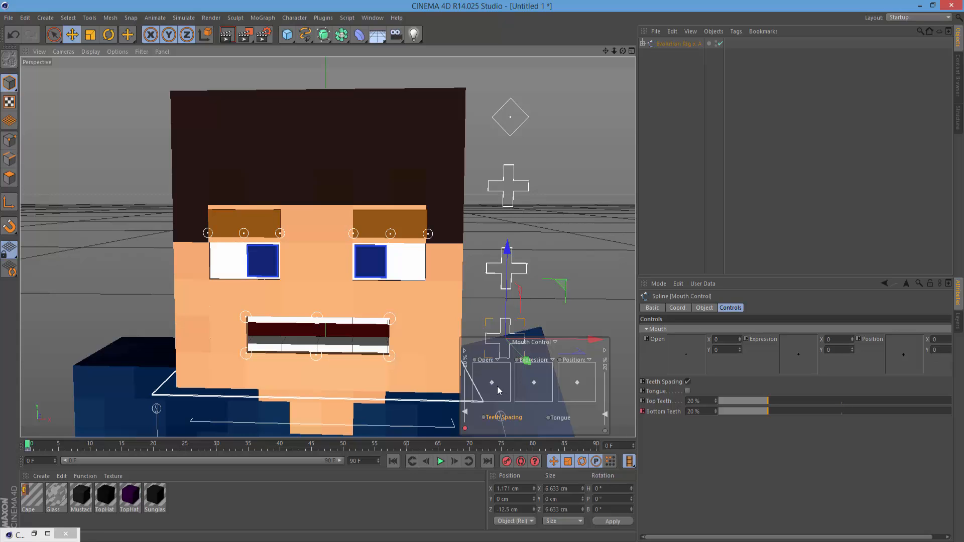
Try widening the mouth with the Open control to about X 0.5, Y -0.15, and undo the change.
{"action": "mouse_move", "coordinate": [492, 383]}
{"action": "left_mouse_down"}
{"action": "mouse_move", "coordinate": [492, 399]}
{"action": "mouse_move", "coordinate": [507, 402]}
{"action": "mouse_move", "coordinate": [525, 366]}
{"action": "mouse_move", "coordinate": [533, 378]}
{"action": "mouse_move", "coordinate": [494, 366]}
{"action": "mouse_move", "coordinate": [503, 386]}
{"action": "left_mouse_up"}
{"action": "right_click", "coordinate": [565, 257]}
{"action": "key", "text": "Escape"}
{"action": "right_click", "coordinate": [594, 257]}
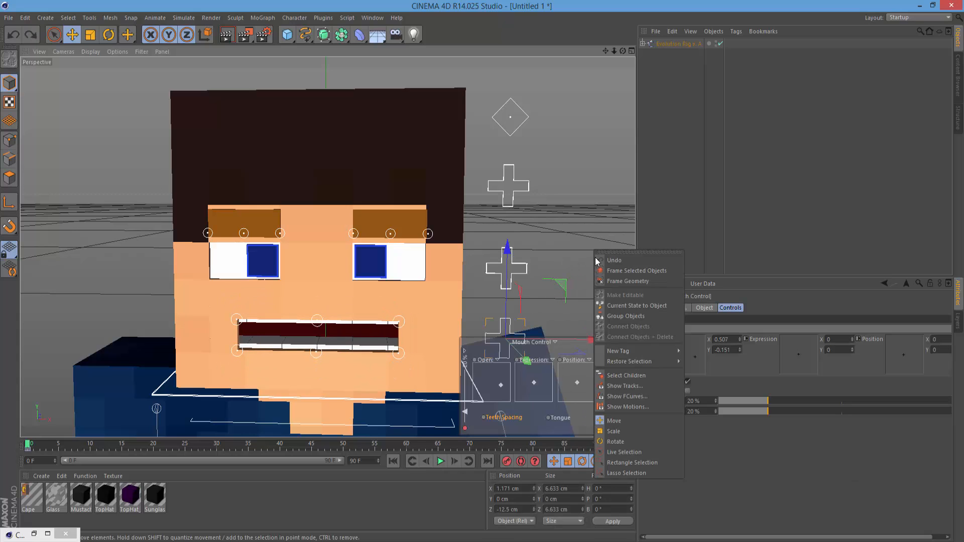
{"action": "left_click", "coordinate": [597, 260]}
Bend the mouth into a frown with Expression at about Y -0.75, and raise Bottom Teeth to 94%.
{"action": "mouse_move", "coordinate": [536, 383]}
{"action": "left_mouse_down"}
{"action": "mouse_move", "coordinate": [536, 407]}
{"action": "mouse_move", "coordinate": [540, 358]}
{"action": "mouse_move", "coordinate": [539, 399]}
{"action": "mouse_move", "coordinate": [585, 387]}
{"action": "mouse_move", "coordinate": [579, 380]}
{"action": "mouse_move", "coordinate": [588, 393]}
{"action": "mouse_move", "coordinate": [574, 375]}
{"action": "mouse_move", "coordinate": [533, 397]}
{"action": "left_mouse_up"}
{"action": "key", "text": "ctrl+z"}
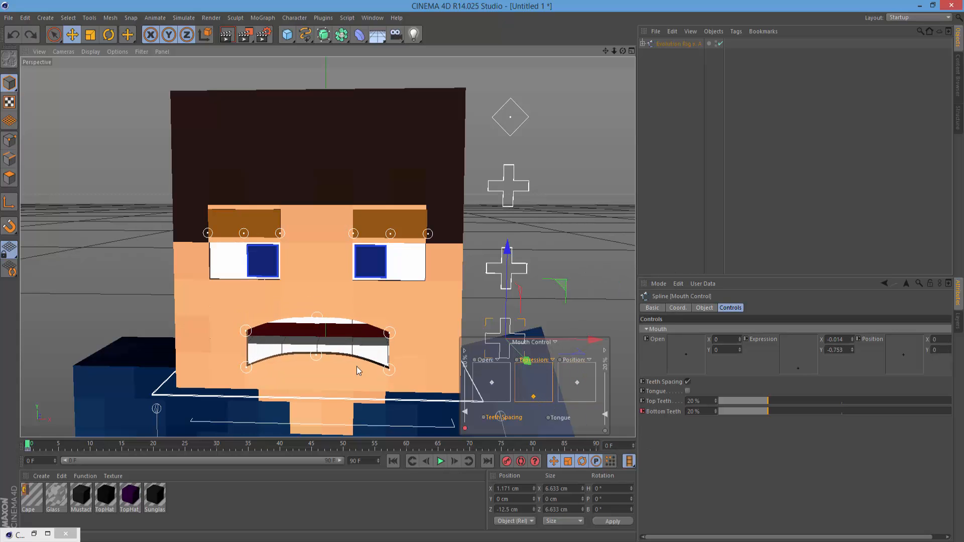
{"action": "left_click_drag", "start_coordinate": [614, 52], "coordinate": [627, 2]}
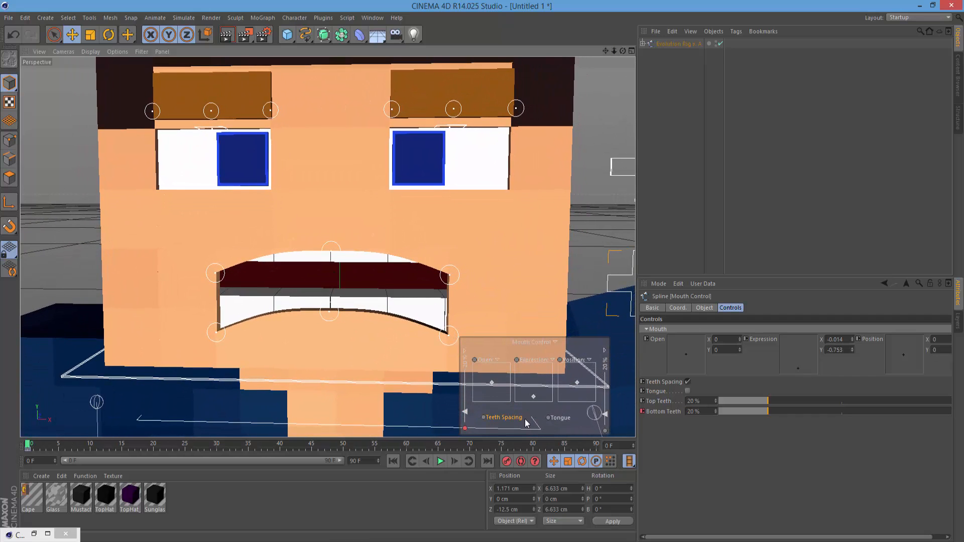
{"action": "left_click_drag", "start_coordinate": [466, 417], "coordinate": [472, 378]}
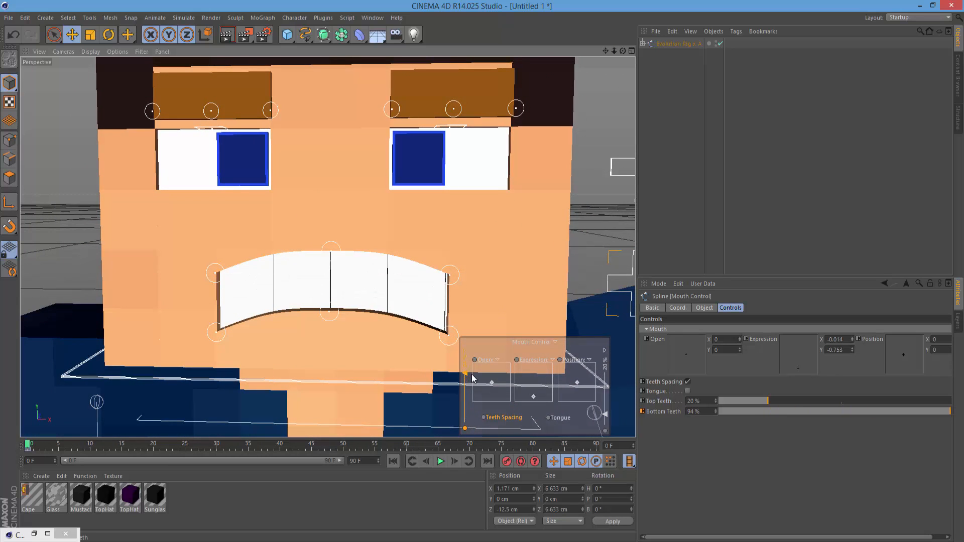
Turn the mouth into a smile by setting Expression to about X -0.12, Y 0.84.
{"action": "left_click", "coordinate": [217, 333]}
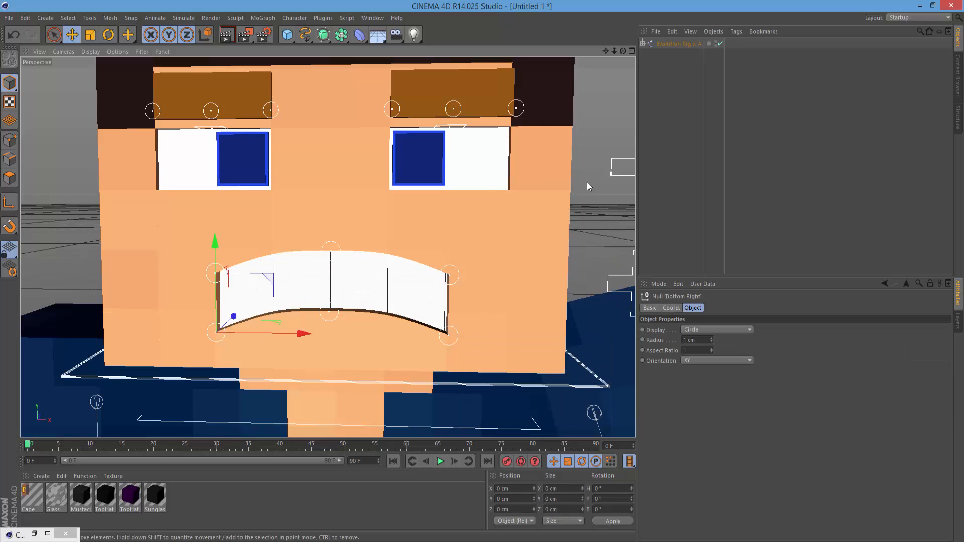
{"action": "left_click", "coordinate": [628, 256]}
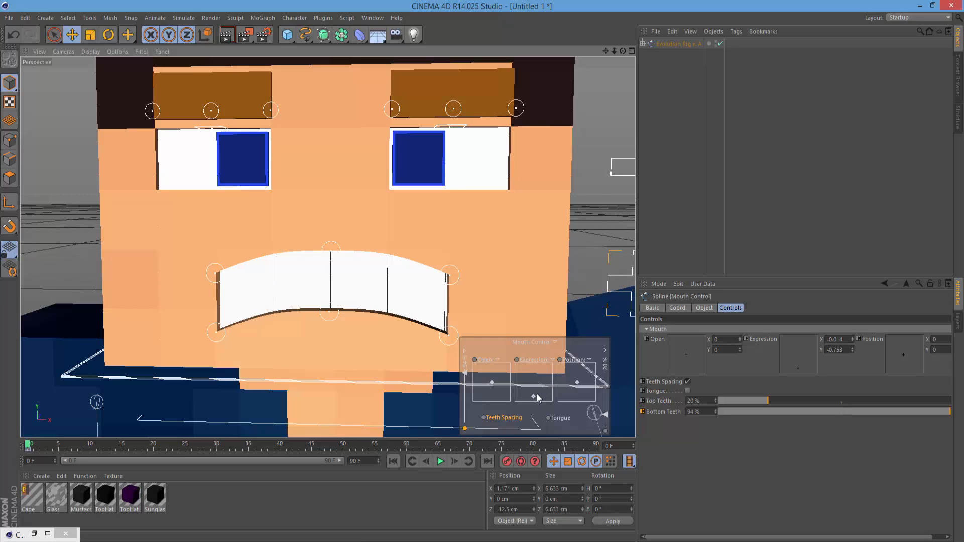
{"action": "left_click_drag", "start_coordinate": [533, 395], "coordinate": [531, 367]}
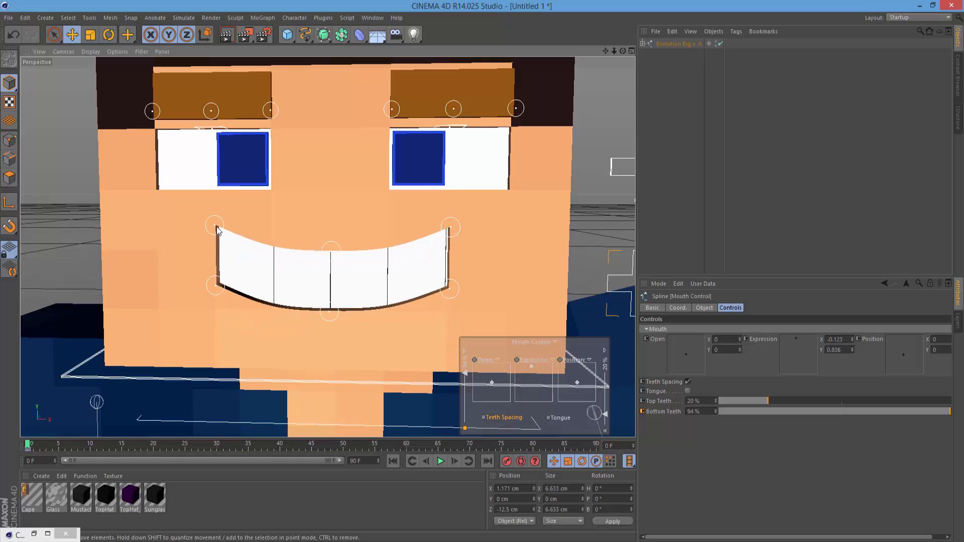
Pull the mouth's top right control point outward and move its bottom right point inward to about X 1.7 cm.
{"action": "scroll", "coordinate": [147, 221], "scroll_direction": "up", "scroll_amount": 5}
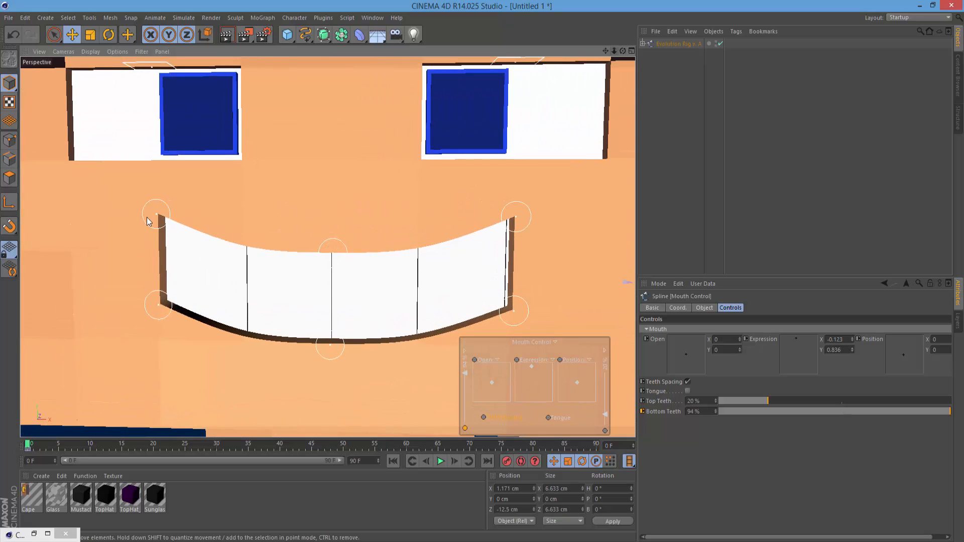
{"action": "left_click_drag", "start_coordinate": [160, 220], "coordinate": [132, 213]}
{"action": "left_click_drag", "start_coordinate": [160, 307], "coordinate": [204, 307]}
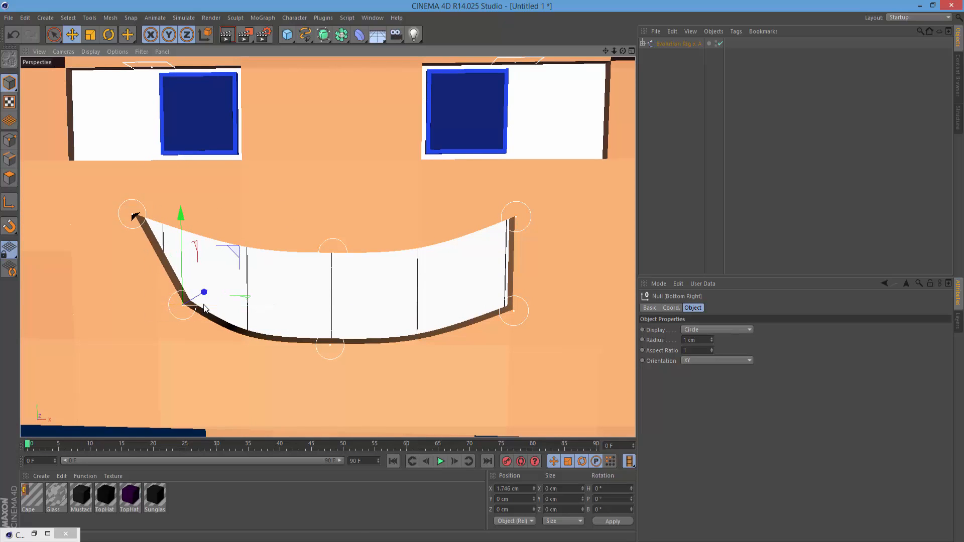
Raise the mouth's bottom middle point to about Y 1 cm, and spread its left corner points, lowering the top one.
{"action": "left_click_drag", "start_coordinate": [340, 350], "coordinate": [334, 329]}
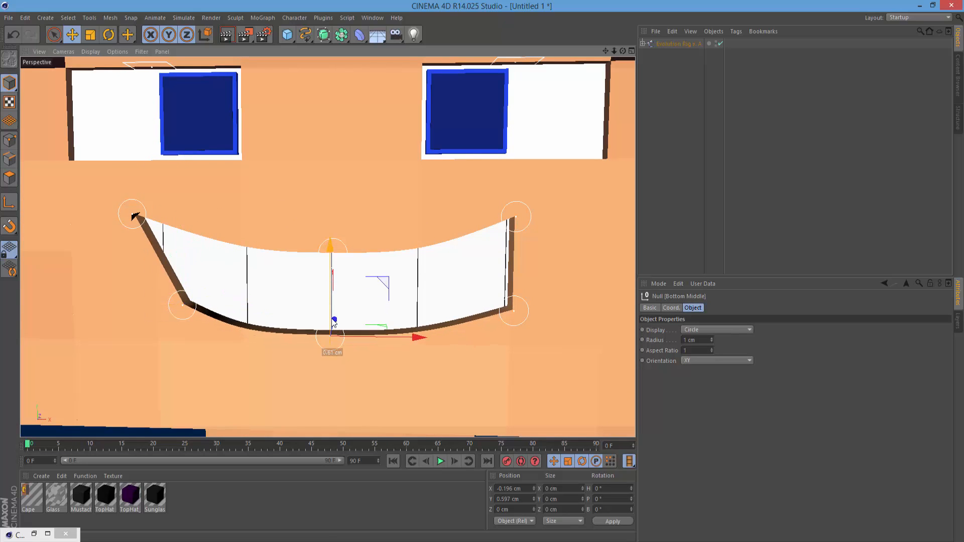
{"action": "left_click_drag", "start_coordinate": [517, 317], "coordinate": [480, 316]}
{"action": "left_click_drag", "start_coordinate": [515, 217], "coordinate": [534, 259]}
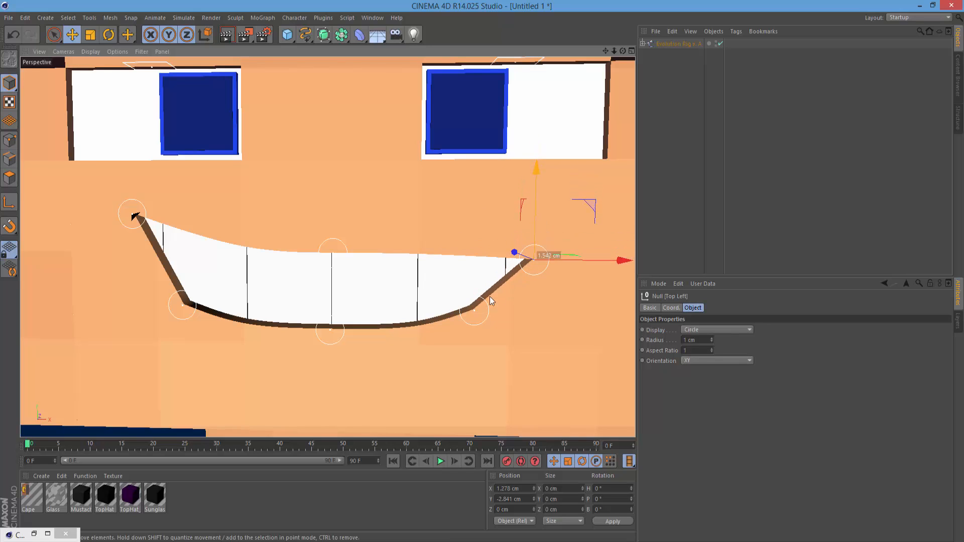
Move the mouth's bottom left control point back outward and slightly down.
{"action": "left_click", "coordinate": [483, 313]}
{"action": "left_click_drag", "start_coordinate": [486, 310], "coordinate": [518, 334]}
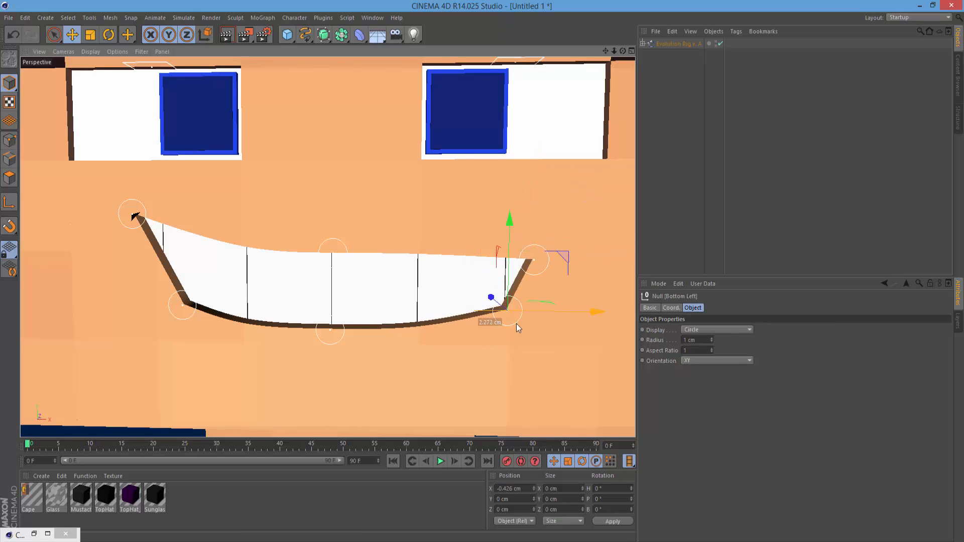
{"action": "left_click_drag", "start_coordinate": [508, 290], "coordinate": [509, 314]}
Pull the mouth's top left point further up and outward, and move its bottom left point inward to about X -4.8 cm.
{"action": "left_click", "coordinate": [536, 255]}
{"action": "left_click_drag", "start_coordinate": [535, 241], "coordinate": [596, 244]}
{"action": "left_click", "coordinate": [505, 332]}
{"action": "left_click_drag", "start_coordinate": [492, 337], "coordinate": [428, 325]}
{"action": "left_click_drag", "start_coordinate": [421, 280], "coordinate": [419, 279]}
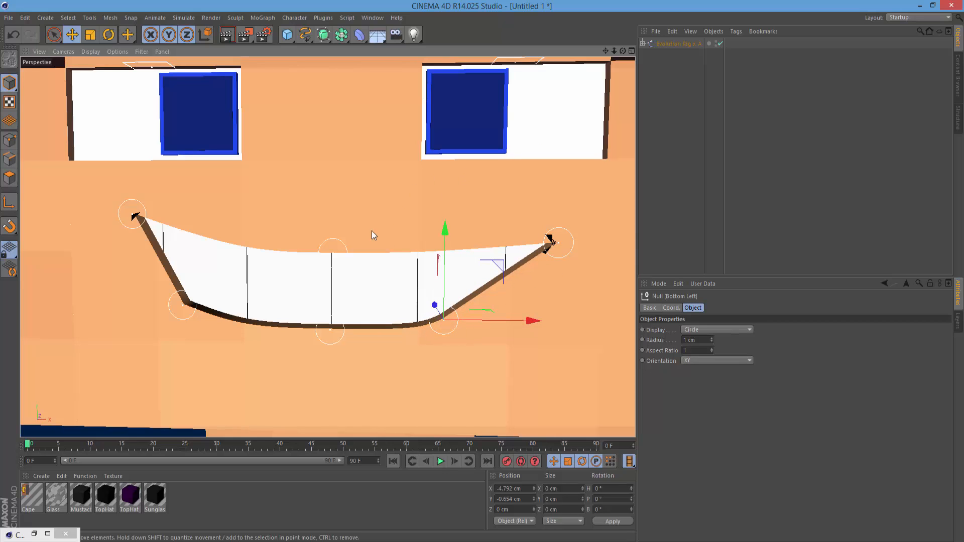
Try moving the mouth's top middle point in depth, undo it, and shift the point slightly toward the character's right.
{"action": "left_click", "coordinate": [335, 245]}
{"action": "left_click_drag", "start_coordinate": [331, 238], "coordinate": [346, 220]}
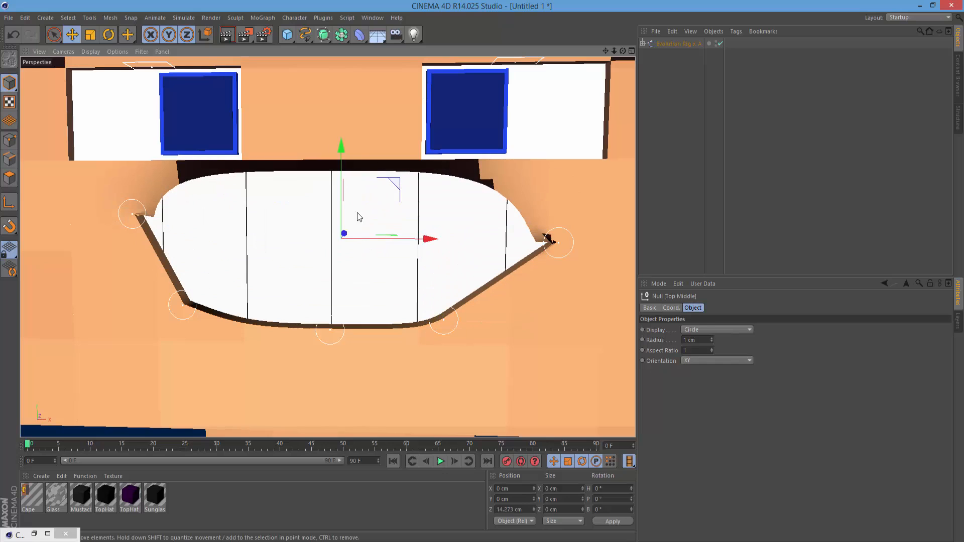
{"action": "right_click", "coordinate": [420, 400]}
{"action": "left_click", "coordinate": [451, 318]}
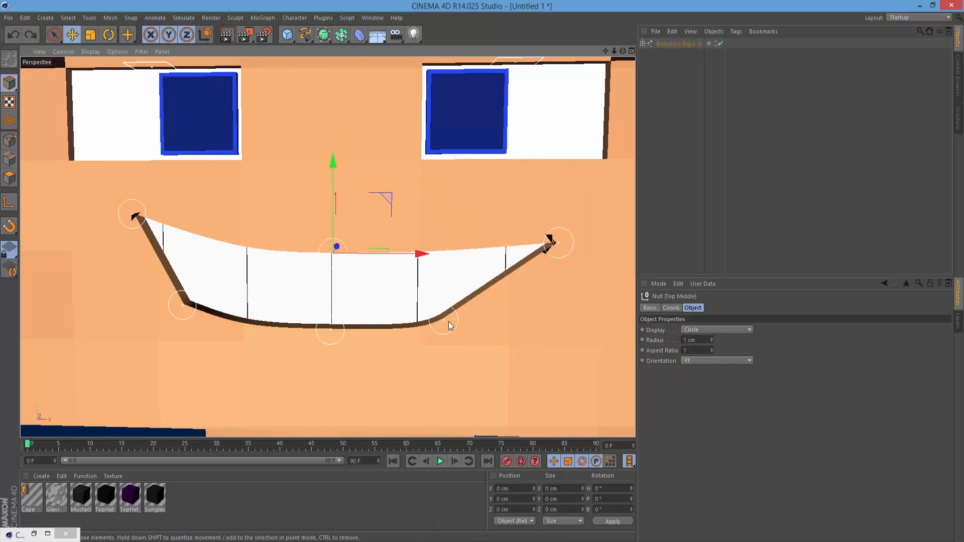
{"action": "mouse_move", "coordinate": [371, 257]}
{"action": "left_mouse_down"}
{"action": "mouse_move", "coordinate": [387, 258]}
{"action": "mouse_move", "coordinate": [359, 261]}
{"action": "left_mouse_up"}
Try lowering the mouth's bottom middle control point to about Y 0.5 cm, and undo the move.
{"action": "left_click", "coordinate": [332, 333]}
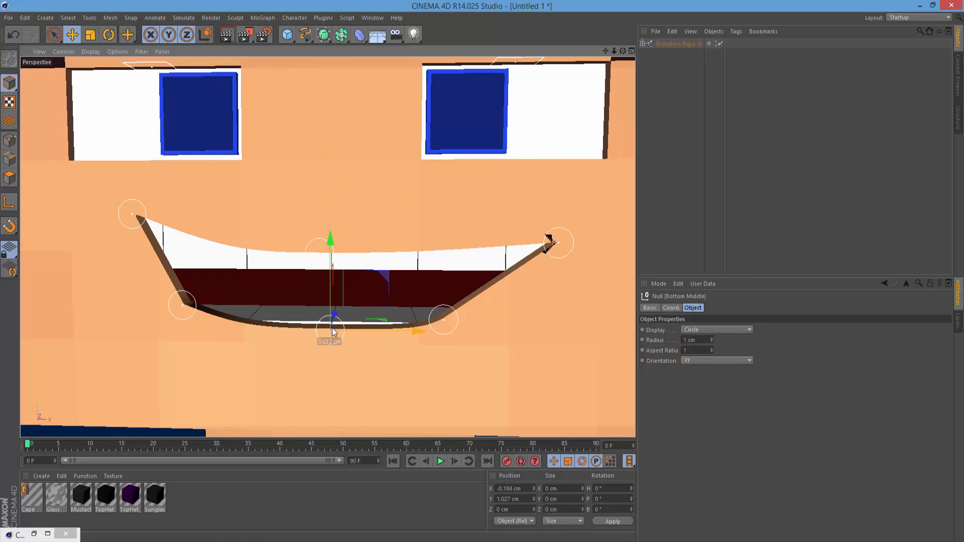
{"action": "mouse_move", "coordinate": [330, 311]}
{"action": "left_mouse_down"}
{"action": "mouse_move", "coordinate": [331, 331]}
{"action": "mouse_move", "coordinate": [330, 318]}
{"action": "left_mouse_up"}
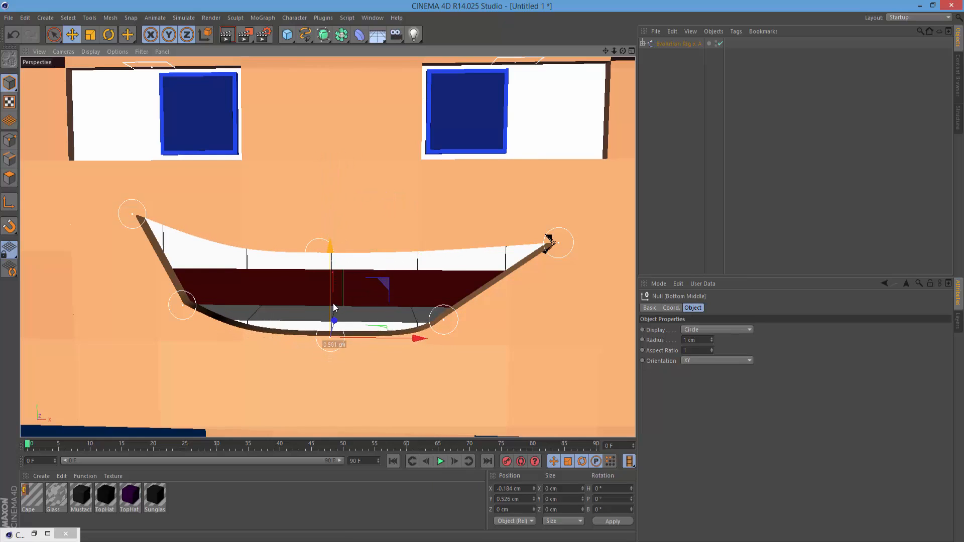
{"action": "right_click", "coordinate": [113, 307]}
{"action": "left_click", "coordinate": [128, 312]}
Move the mouth's bottom right control point inward to about X 4.9 cm.
{"action": "left_click", "coordinate": [185, 306]}
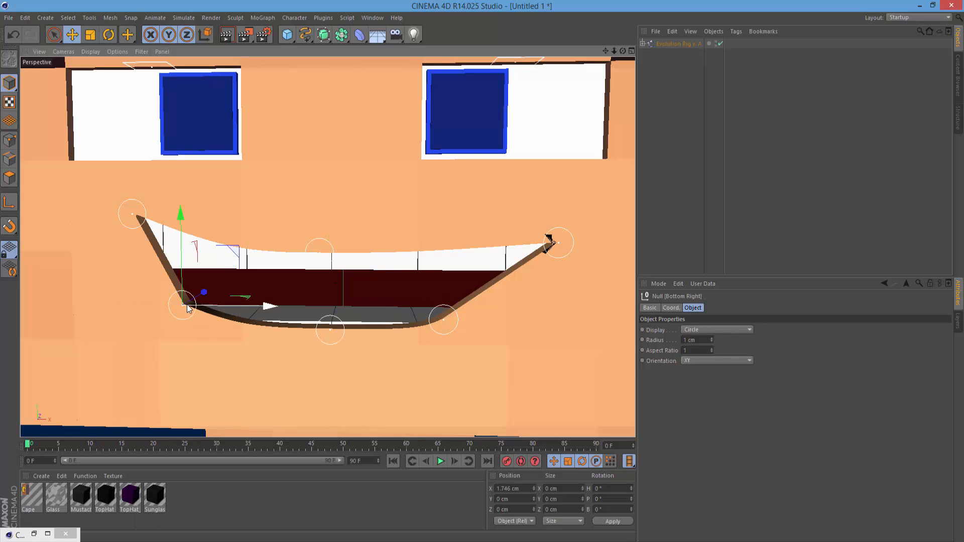
{"action": "left_click_drag", "start_coordinate": [211, 313], "coordinate": [254, 313]}
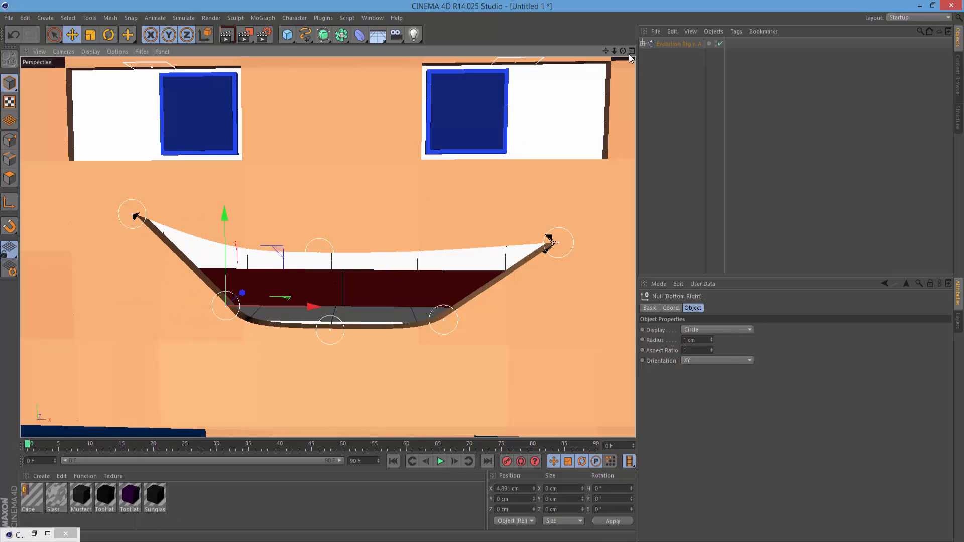
{"action": "mouse_move", "coordinate": [614, 51]}
{"action": "left_mouse_down"}
{"action": "mouse_move", "coordinate": [605, 54]}
{"action": "mouse_move", "coordinate": [615, 63]}
{"action": "left_mouse_up"}
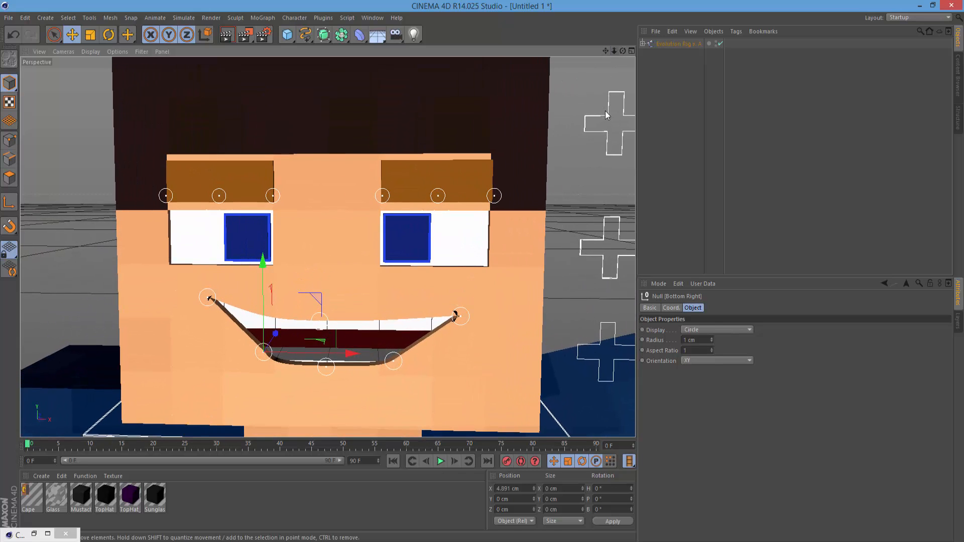
Rotate the eye control above the character's right eye to a bank of about 8.6°, tilting the eyelid inward.
{"action": "left_click", "coordinate": [610, 127]}
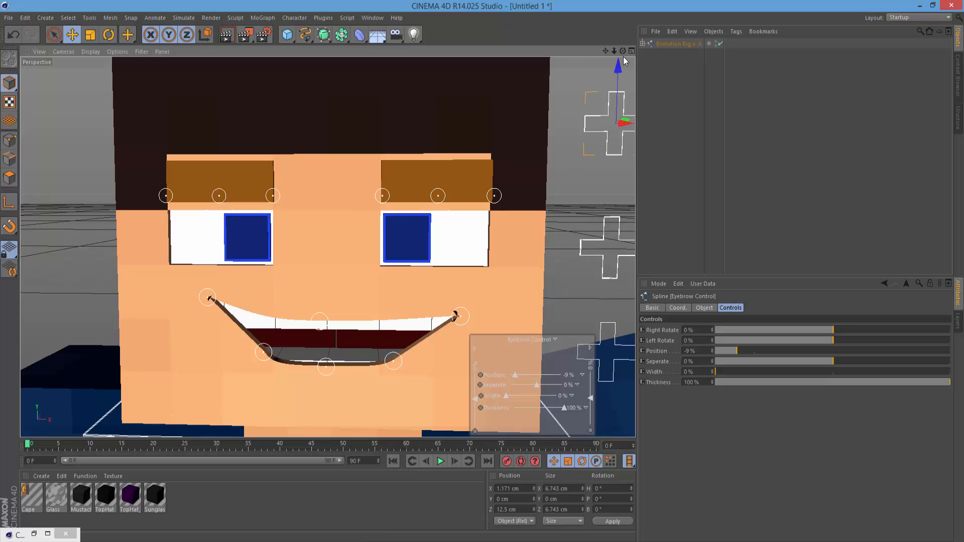
{"action": "mouse_move", "coordinate": [613, 50]}
{"action": "left_mouse_down"}
{"action": "mouse_move", "coordinate": [623, 63]}
{"action": "mouse_move", "coordinate": [621, 52]}
{"action": "mouse_move", "coordinate": [606, 66]}
{"action": "left_mouse_up"}
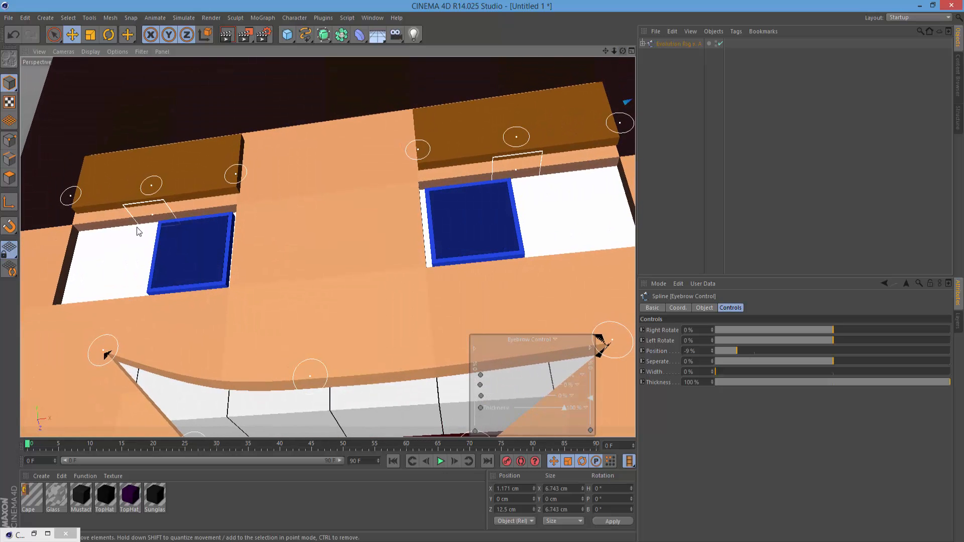
{"action": "left_click", "coordinate": [165, 219]}
{"action": "left_click", "coordinate": [167, 212]}
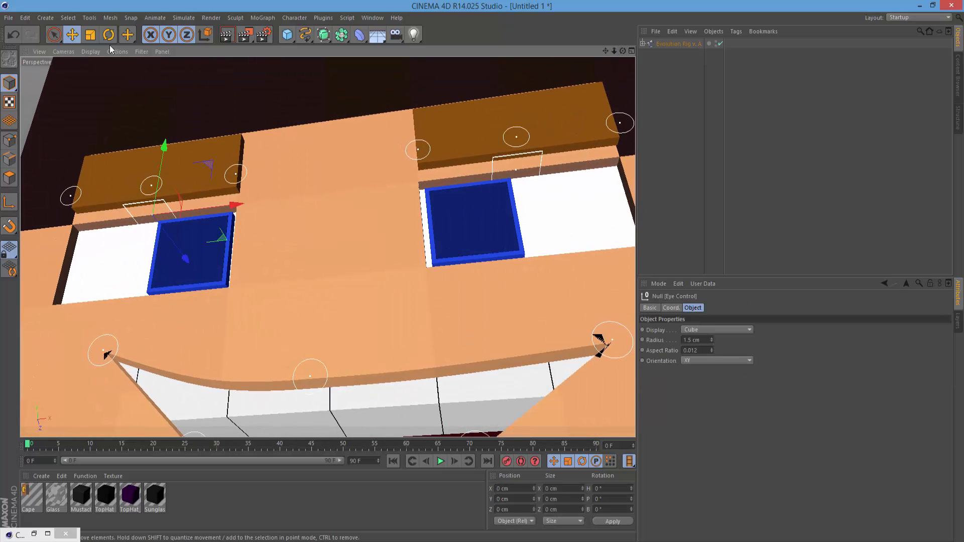
{"action": "key", "text": "r"}
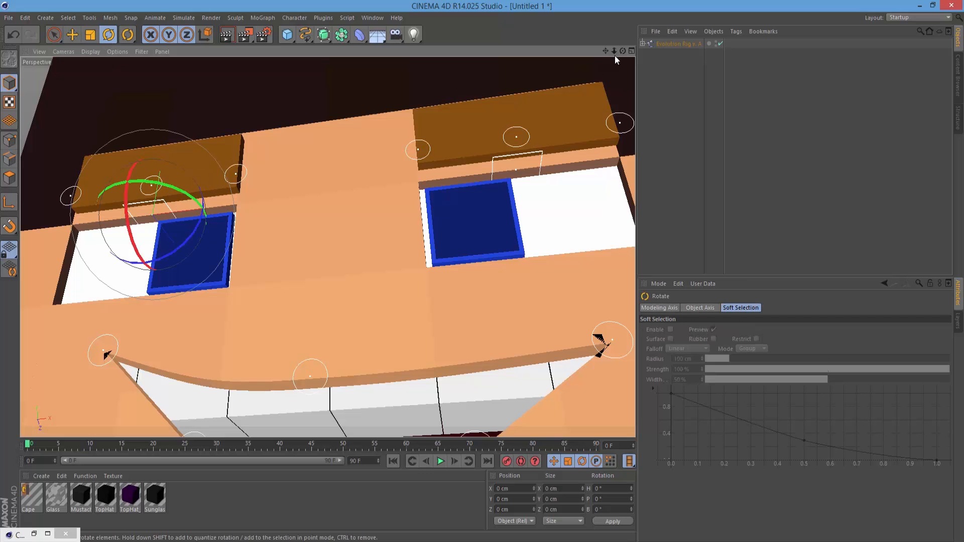
{"action": "left_click_drag", "start_coordinate": [622, 51], "coordinate": [623, 62]}
{"action": "left_click_drag", "start_coordinate": [175, 160], "coordinate": [140, 158], "text": "alt"}
{"action": "left_click", "coordinate": [72, 36]}
{"action": "right_click", "coordinate": [324, 111]}
{"action": "left_click", "coordinate": [330, 130]}
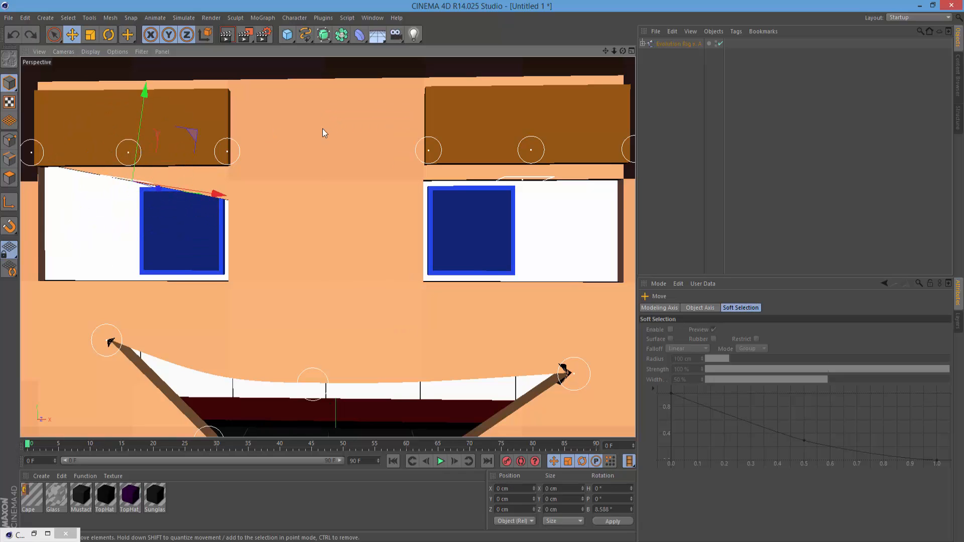
Tilt the right eye's eyelid control the opposite way to a bank of about -8°.
{"action": "left_click", "coordinate": [108, 34]}
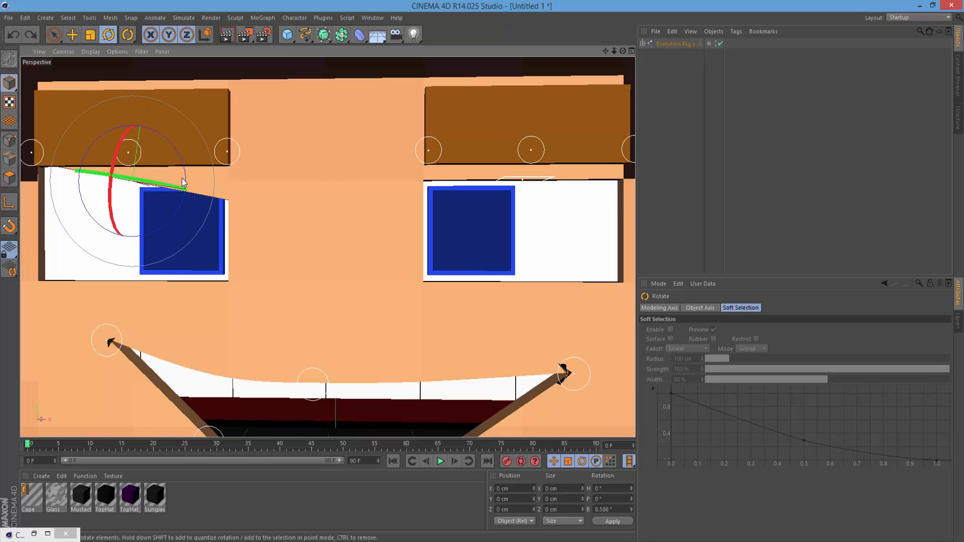
{"action": "left_click_drag", "start_coordinate": [186, 171], "coordinate": [261, 128]}
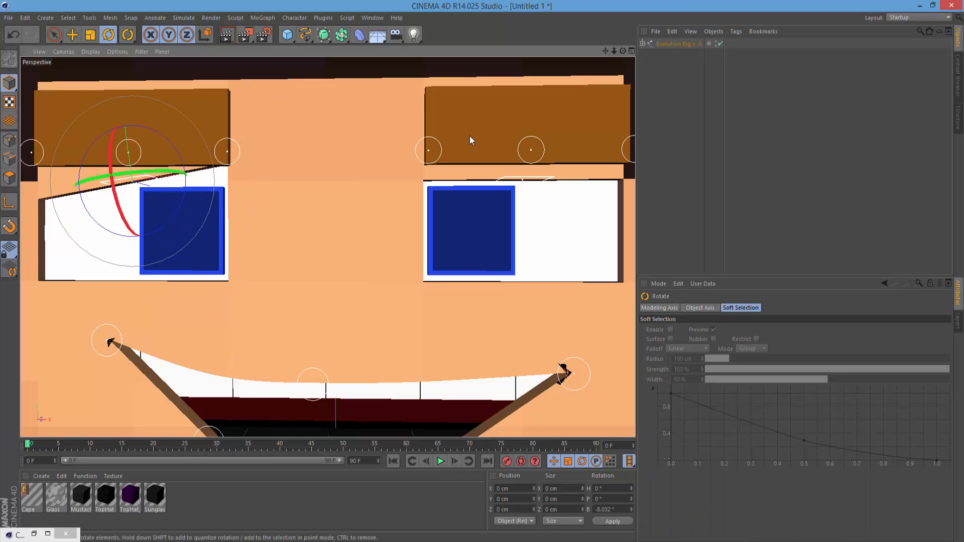
{"action": "scroll", "coordinate": [472, 140], "scroll_direction": "down", "scroll_amount": 10}
{"action": "mouse_move", "coordinate": [605, 54]}
{"action": "left_mouse_down"}
{"action": "mouse_move", "coordinate": [617, 52]}
{"action": "mouse_move", "coordinate": [608, 54]}
{"action": "left_mouse_up"}
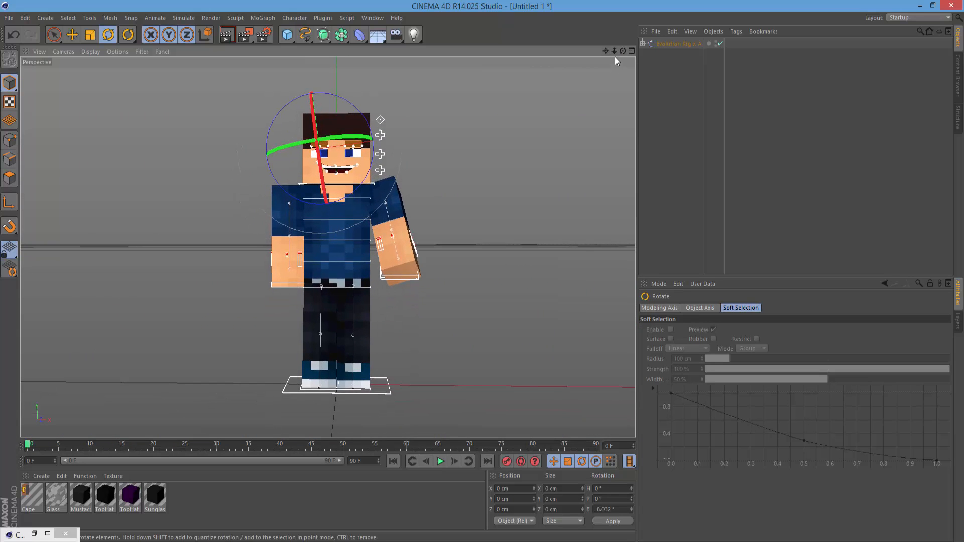
Close Cinema 4D, switch to the spark season 2 intro project in Camtasia Studio, and minimize the recorder window.
{"action": "left_click", "coordinate": [955, 6]}
{"action": "left_click", "coordinate": [500, 318]}
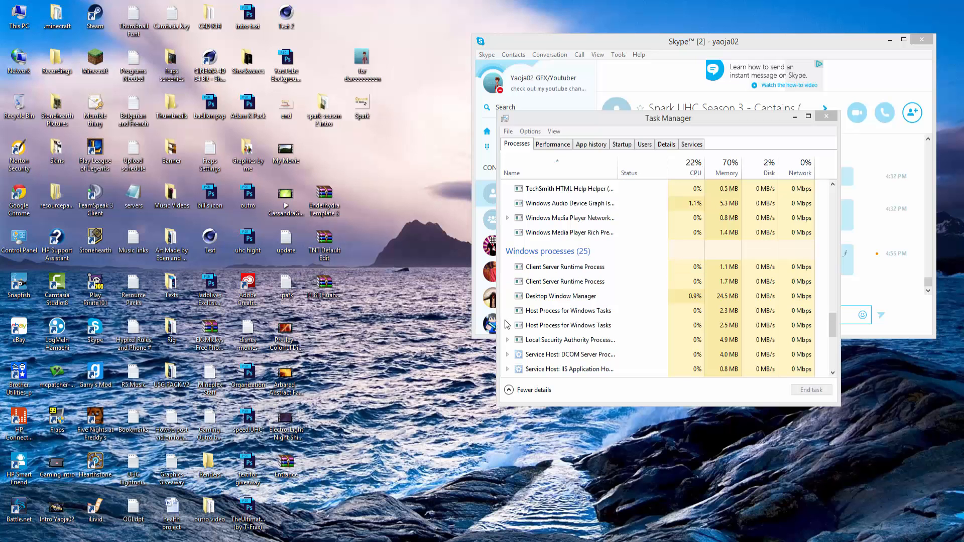
{"action": "key", "text": "alt+Tab"}
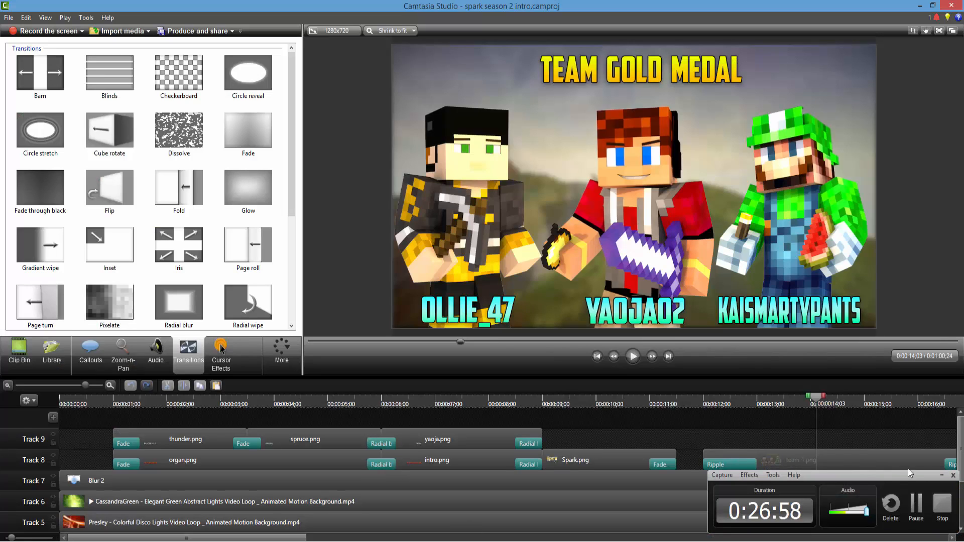
{"action": "left_click", "coordinate": [940, 475]}
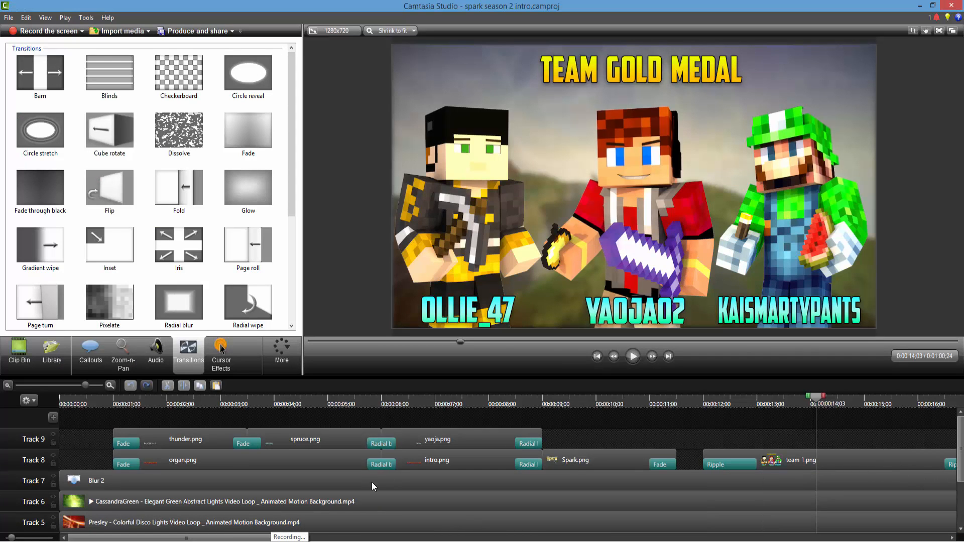
Review the whole intro timeline, scrubbing from the team 1 clip through team 3 to the closing host title.
{"action": "left_click_drag", "start_coordinate": [236, 539], "coordinate": [335, 539]}
{"action": "scroll", "coordinate": [201, 492], "scroll_direction": "down", "scroll_amount": 3}
{"action": "scroll", "coordinate": [74, 444], "scroll_direction": "up", "scroll_amount": 2}
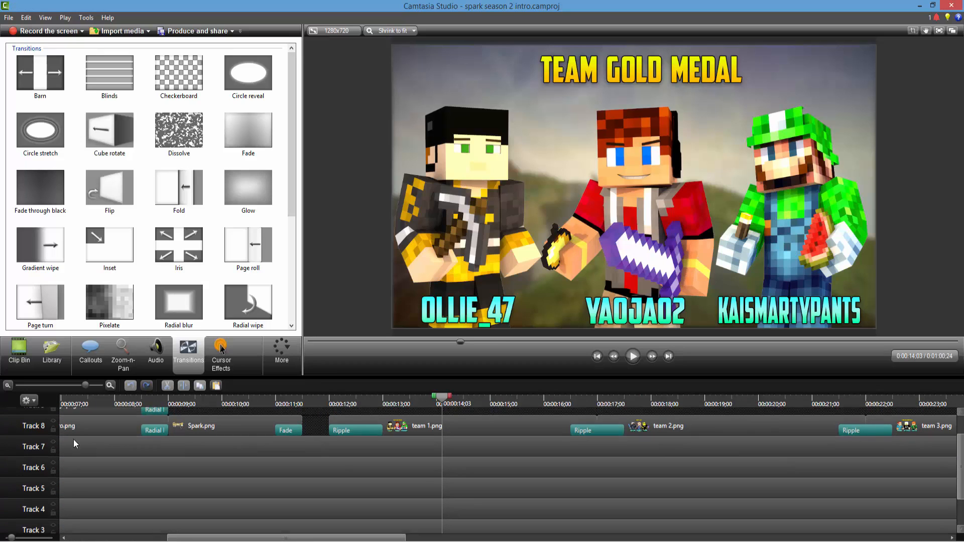
{"action": "left_click", "coordinate": [8, 386]}
{"action": "left_click", "coordinate": [8, 386]}
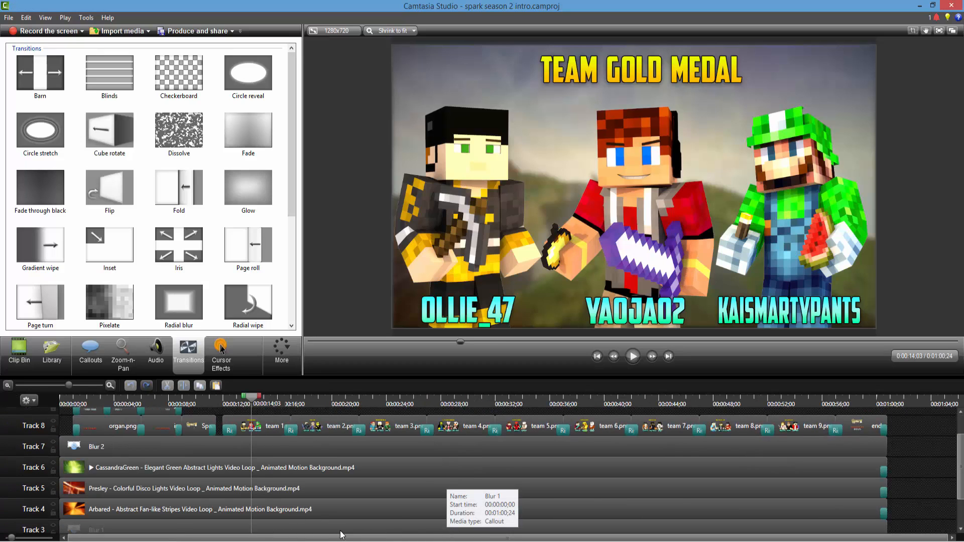
{"action": "mouse_move", "coordinate": [253, 397]}
{"action": "left_mouse_down"}
{"action": "mouse_move", "coordinate": [455, 408]}
{"action": "mouse_move", "coordinate": [408, 405]}
{"action": "left_mouse_up"}
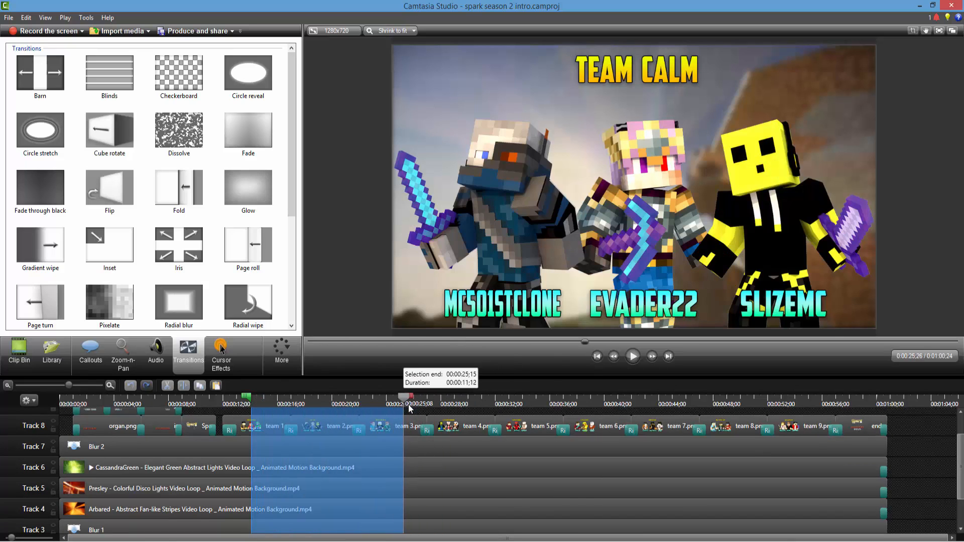
{"action": "left_click", "coordinate": [862, 403]}
{"action": "left_click_drag", "start_coordinate": [858, 423], "coordinate": [820, 418]}
{"action": "left_click", "coordinate": [633, 356]}
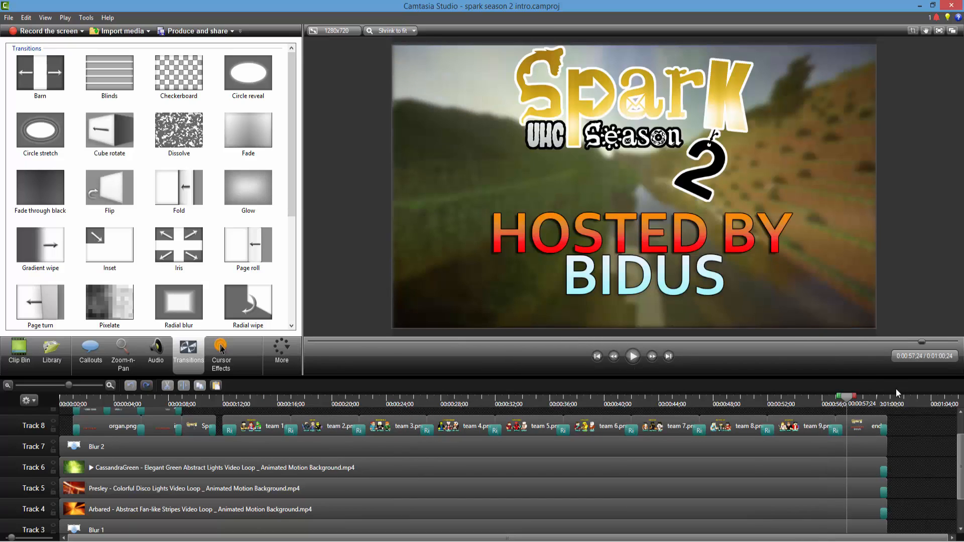
Look over the stacked tracks with the organ.png clip selected, and return the playhead to the beginning of the timeline.
{"action": "left_click", "coordinate": [116, 426]}
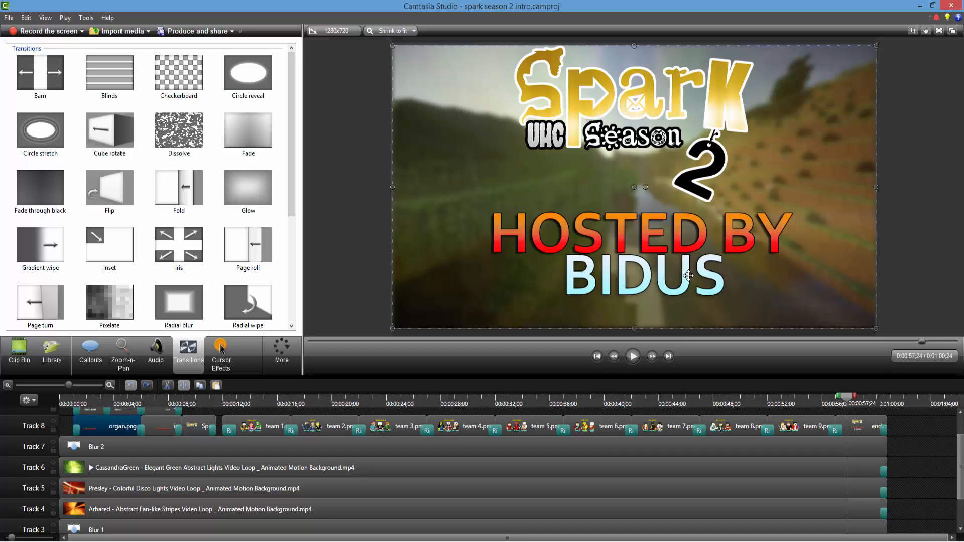
{"action": "left_click_drag", "start_coordinate": [960, 443], "coordinate": [960, 423]}
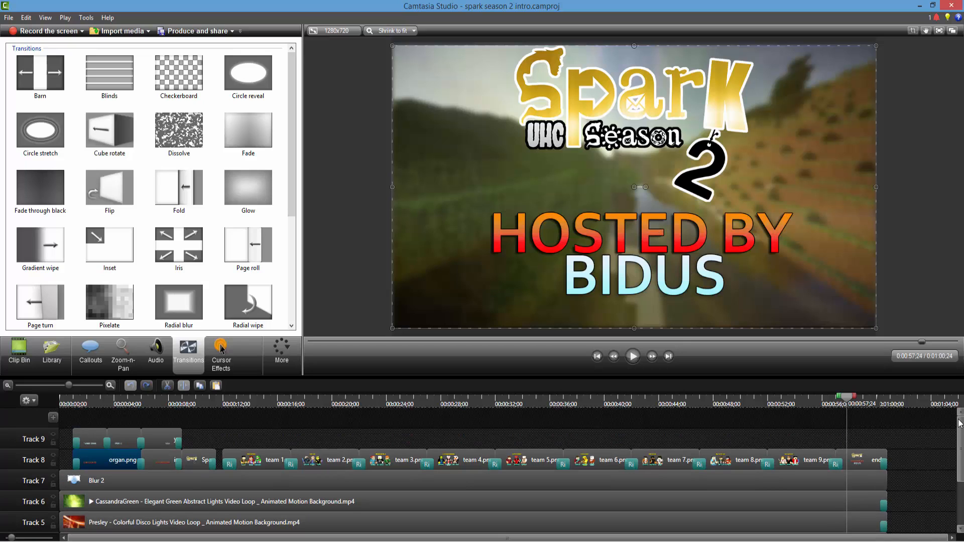
{"action": "scroll", "coordinate": [939, 463], "scroll_direction": "down", "scroll_amount": 4}
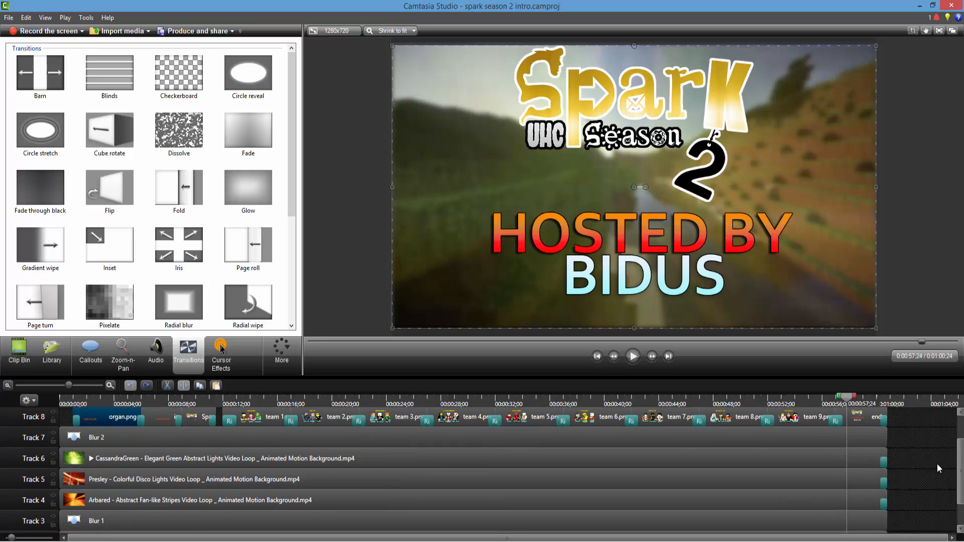
{"action": "scroll", "coordinate": [906, 444], "scroll_direction": "up", "scroll_amount": 3}
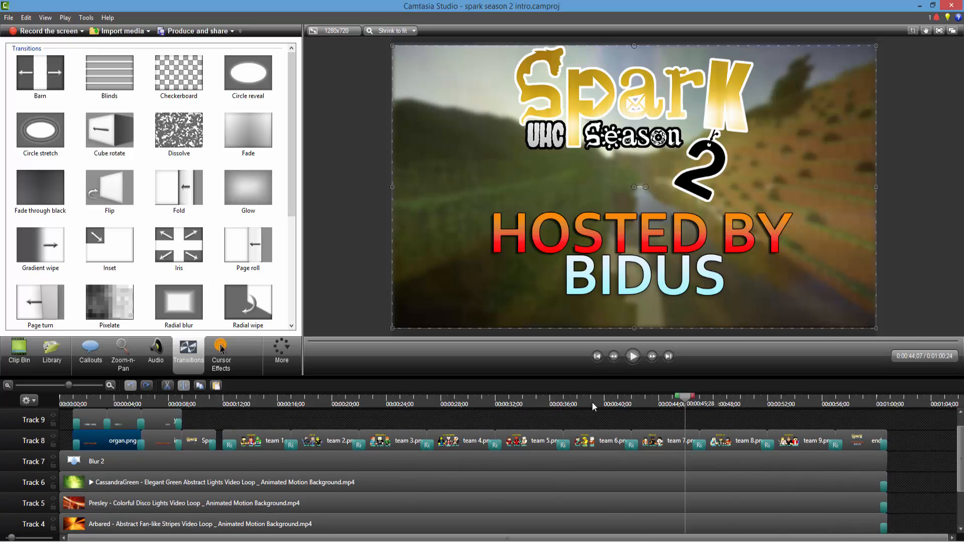
{"action": "left_click", "coordinate": [194, 402]}
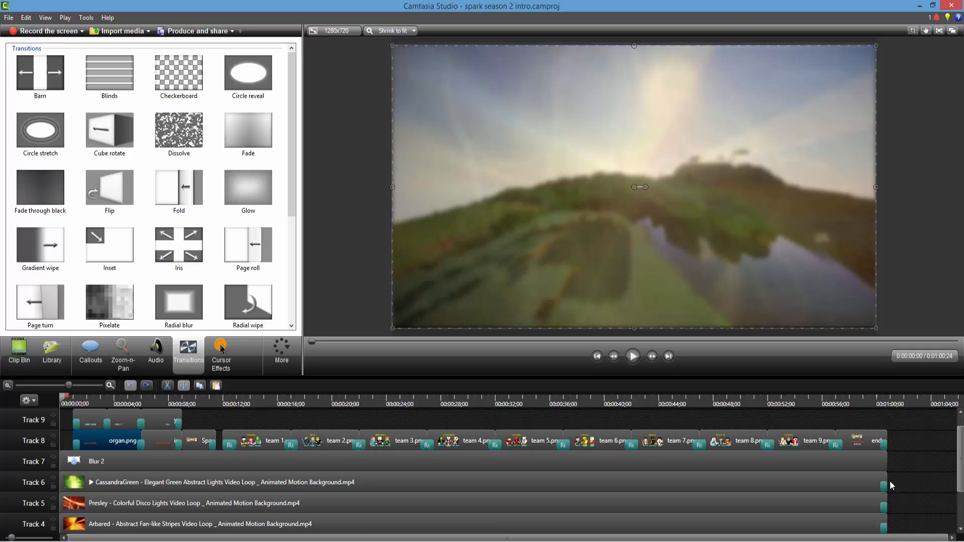
Check the current date and time in the system clock, and dismiss it.
{"action": "left_click", "coordinate": [943, 541]}
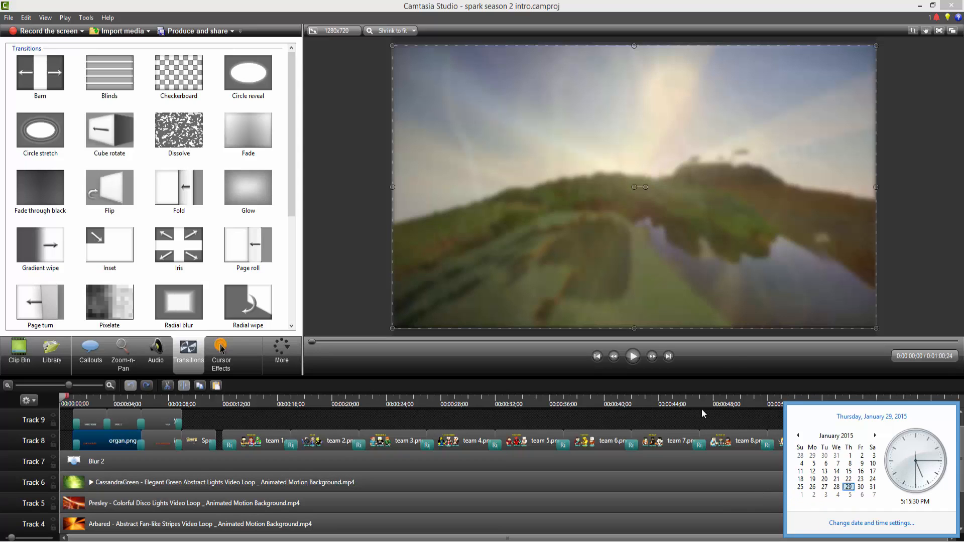
{"action": "left_click", "coordinate": [736, 360]}
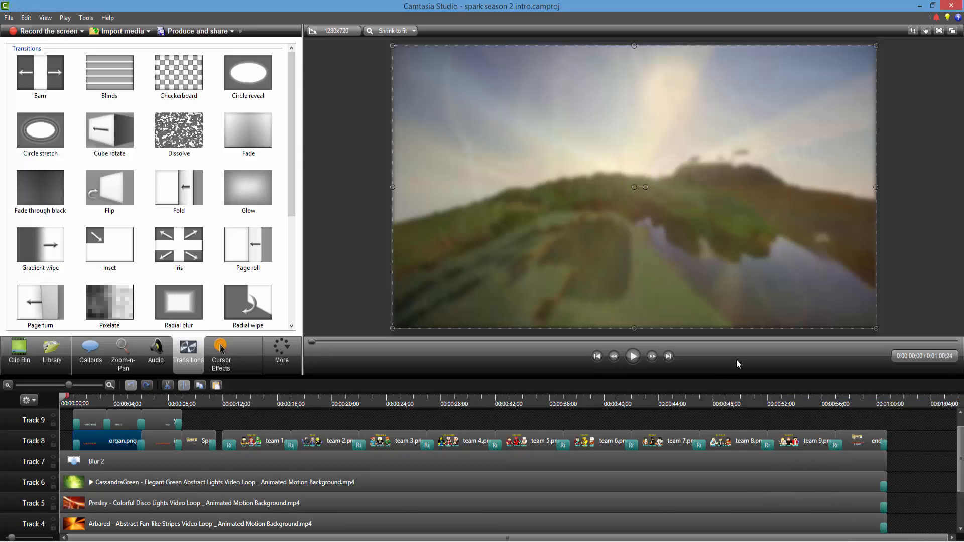